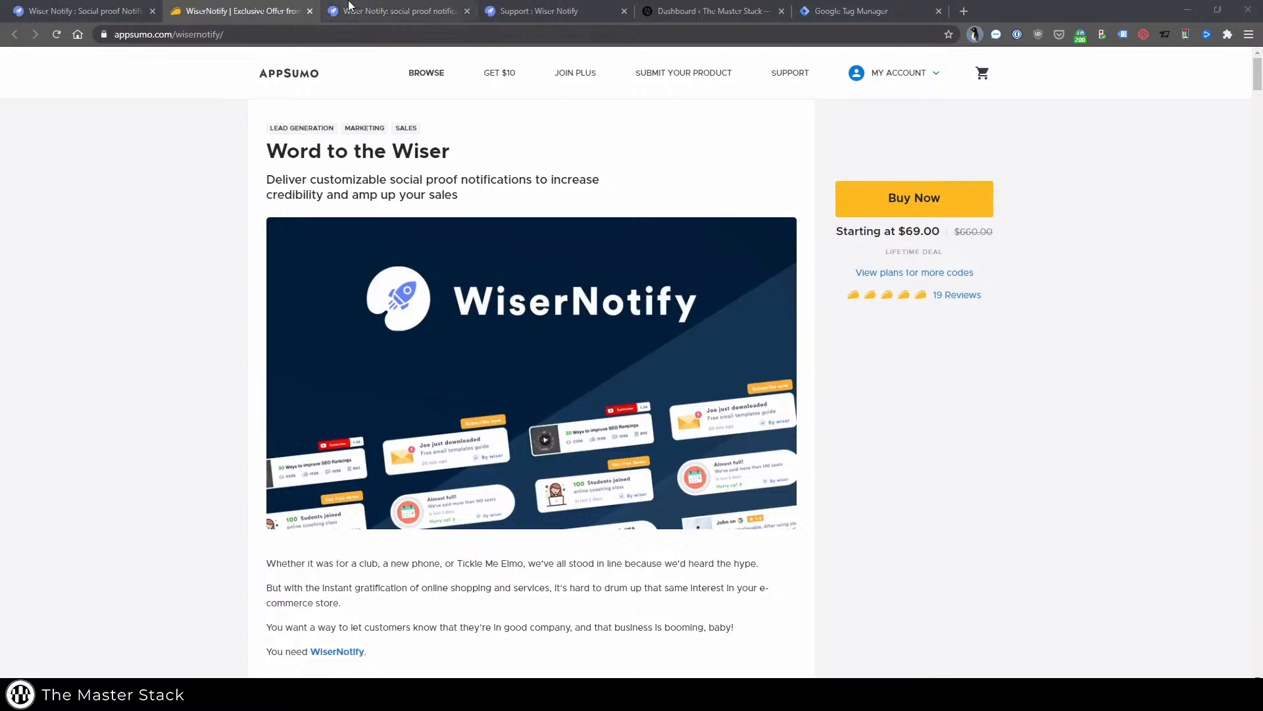
# Browse WiserNotify's integrations page by category, including Booking, Custom, Billing and Platform.
pyautogui.click(408, 11)
pyautogui.click(981, 104)
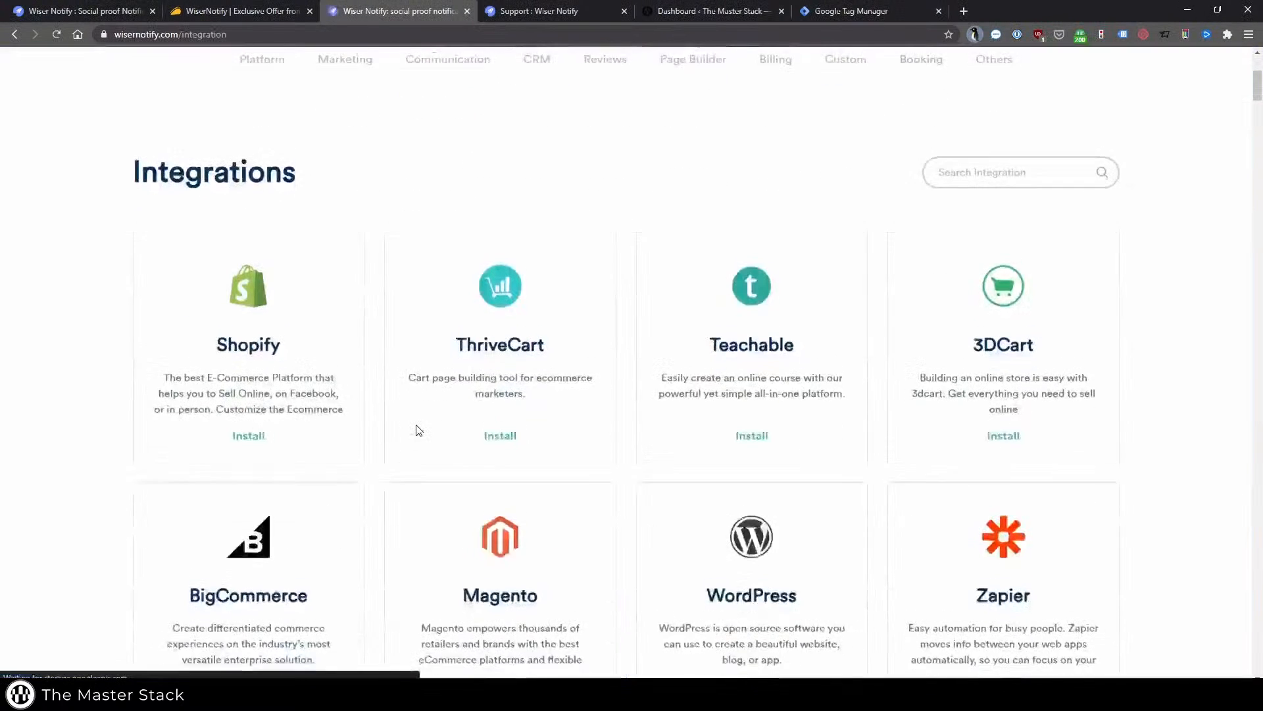
pyautogui.scroll(-2, 417, 429)
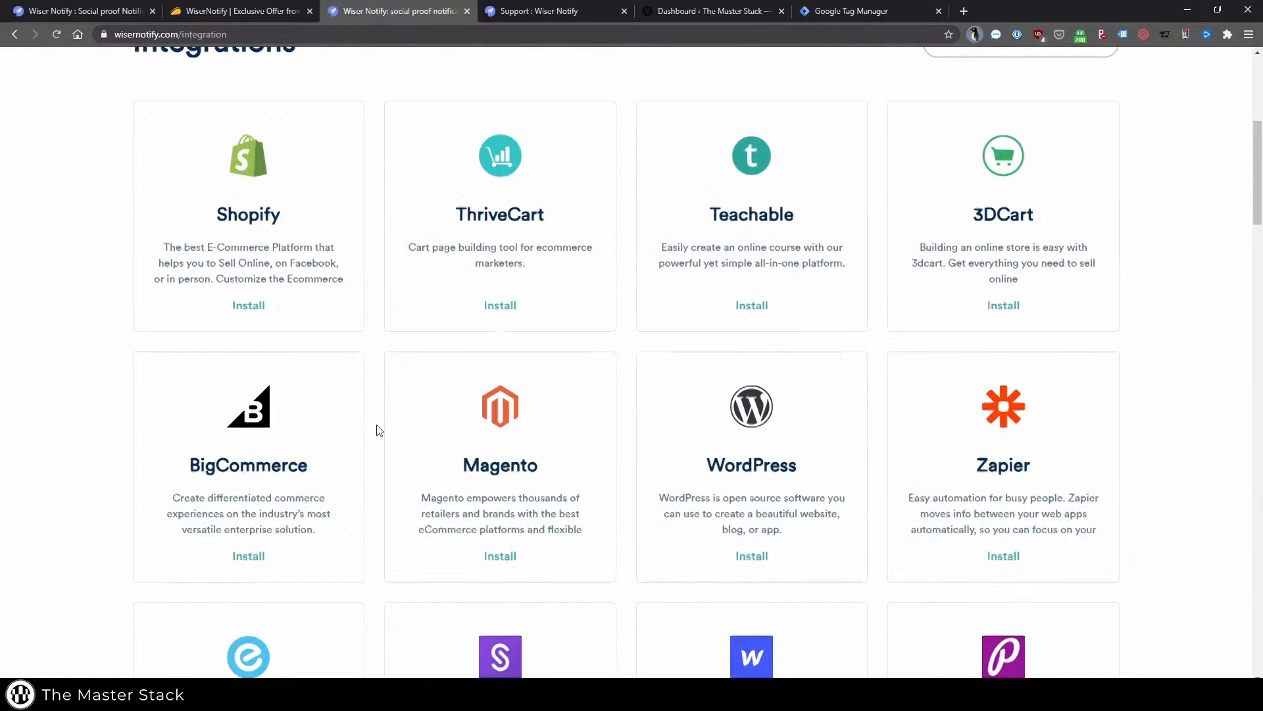
pyautogui.scroll(3, 375, 429)
pyautogui.click(993, 129)
pyautogui.click(921, 128)
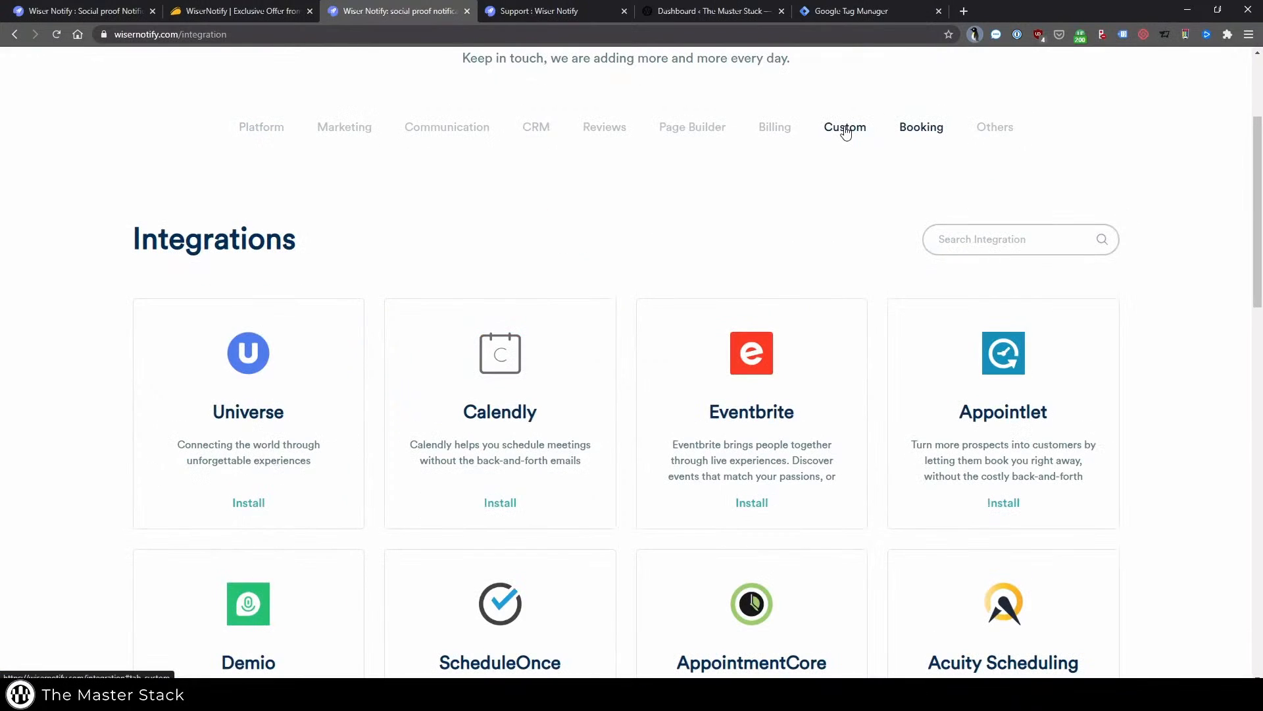
pyautogui.click(846, 130)
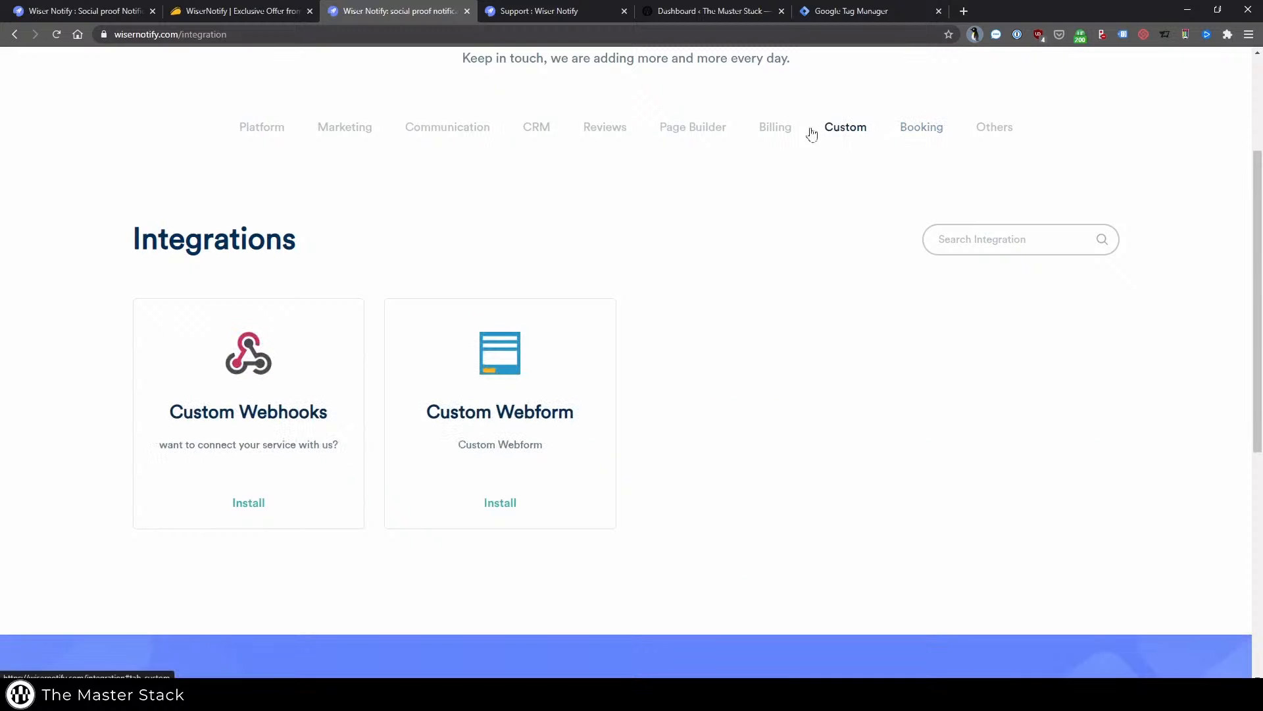
pyautogui.click(774, 130)
pyautogui.click(244, 130)
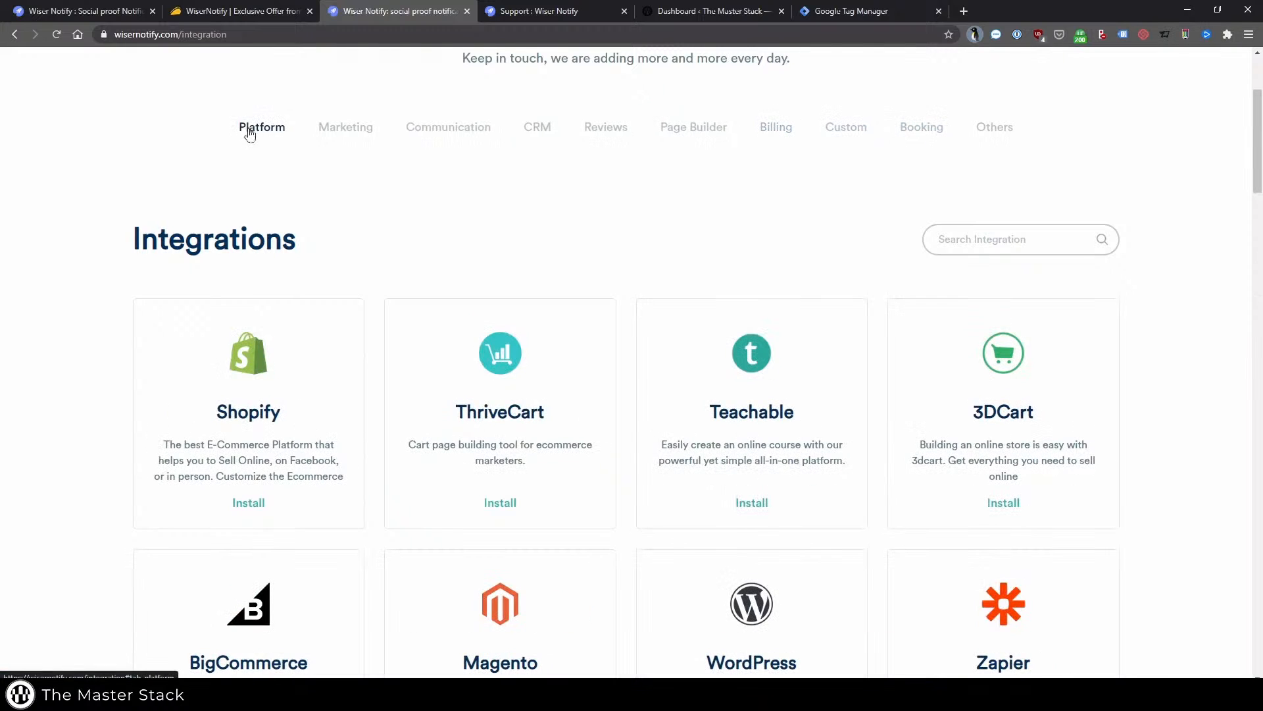
# Leave the integrations for the WiserNotify site's use cases and home page, and read its social proof and FOMO features.
pyautogui.scroll(3, 276, 303)
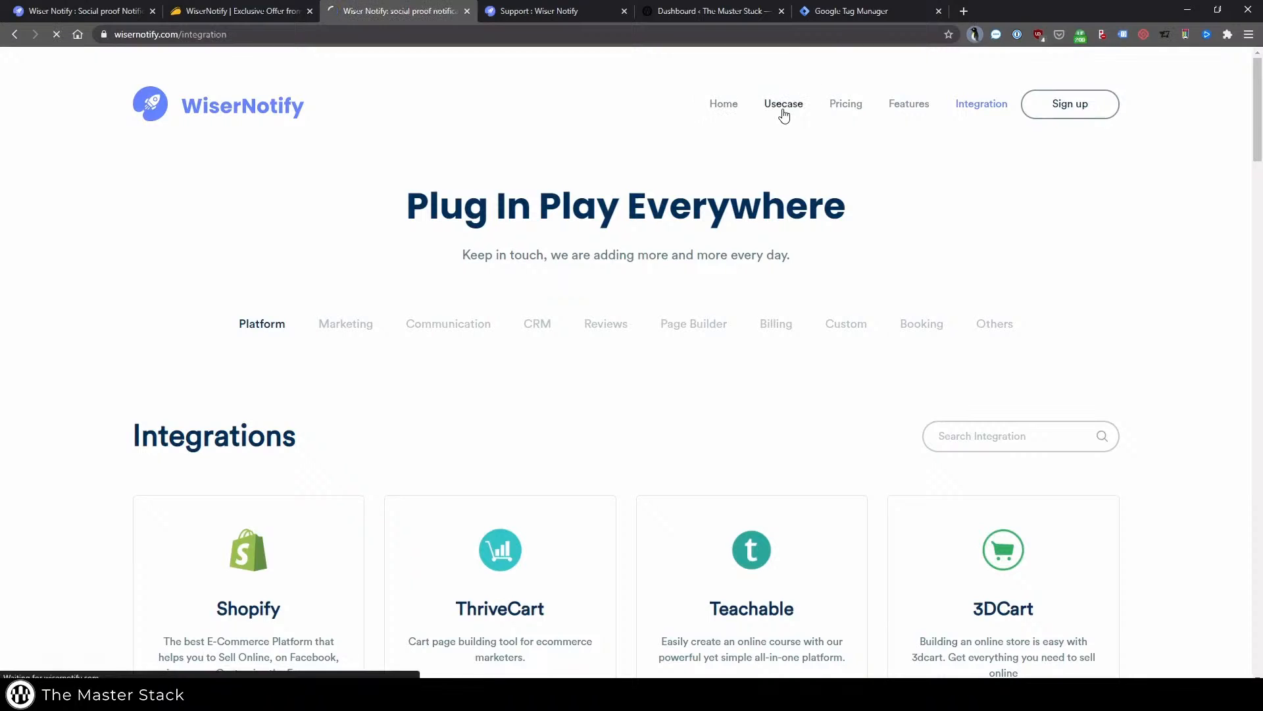
pyautogui.click(784, 105)
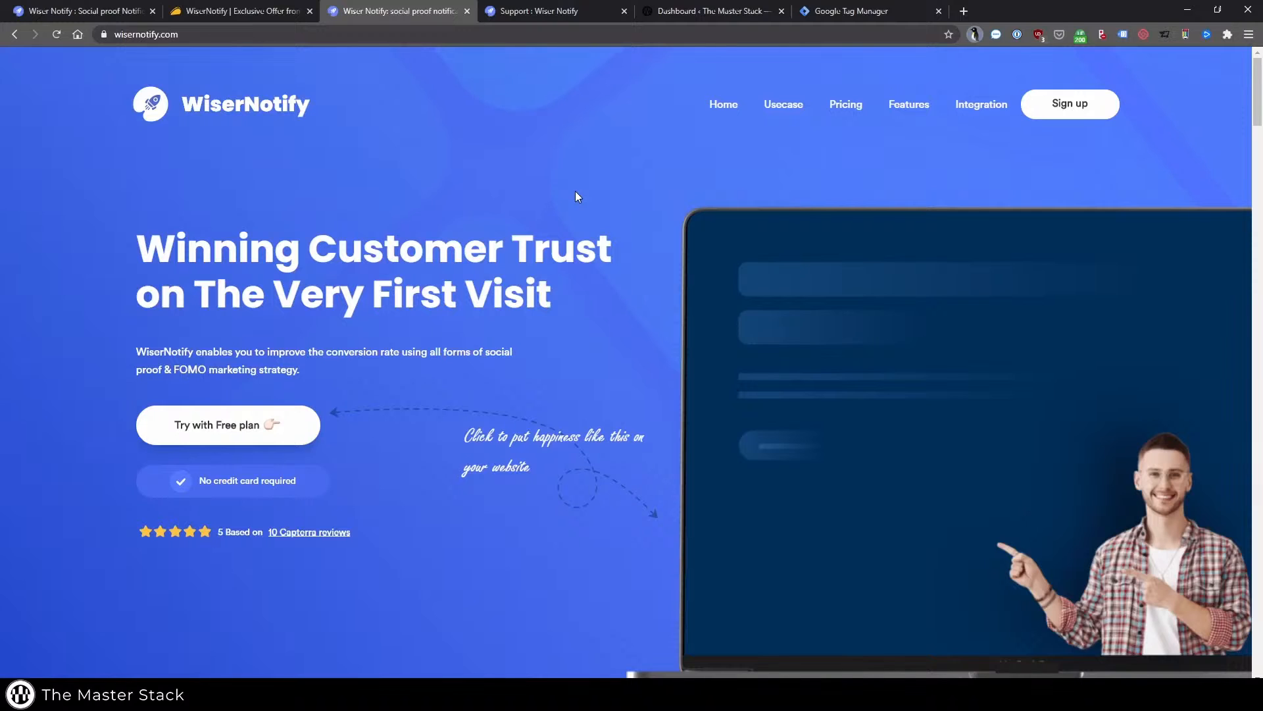
pyautogui.scroll(-10, 478, 348)
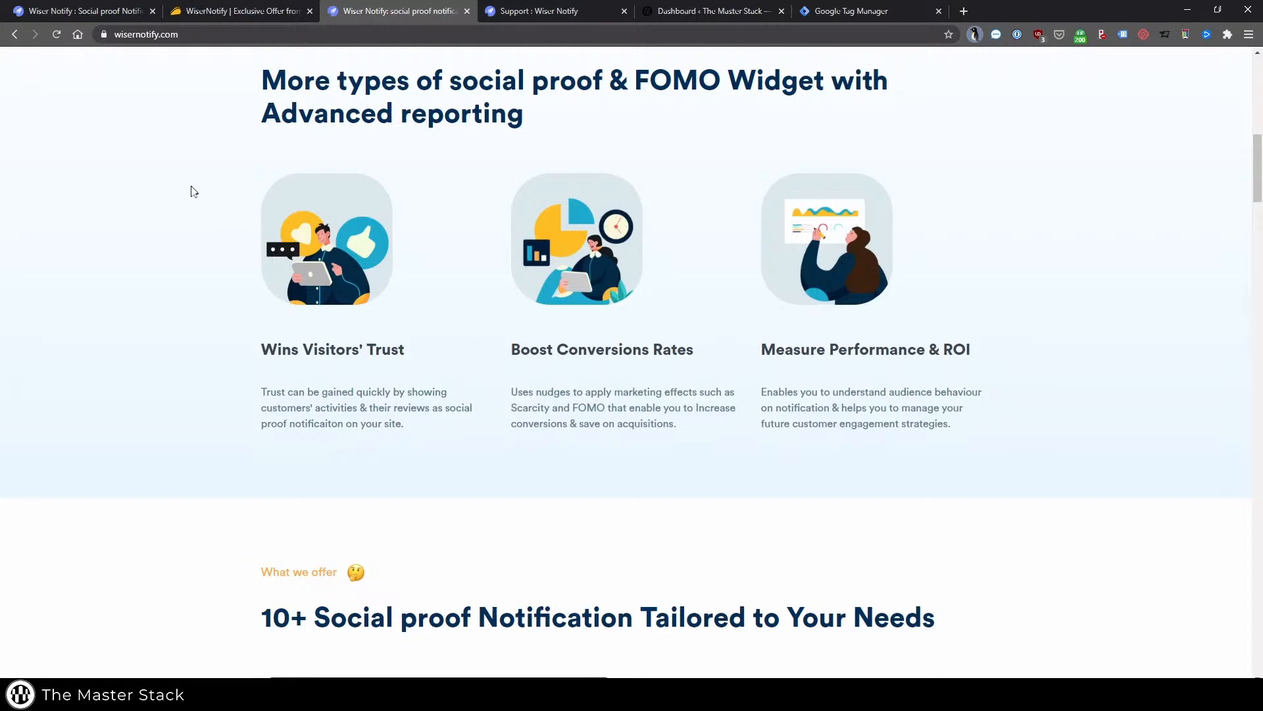
# In the WiserNotify web app, continue past the welcome checklist, copy the site pixel code and verify the pixel installation.
pyautogui.click(89, 15)
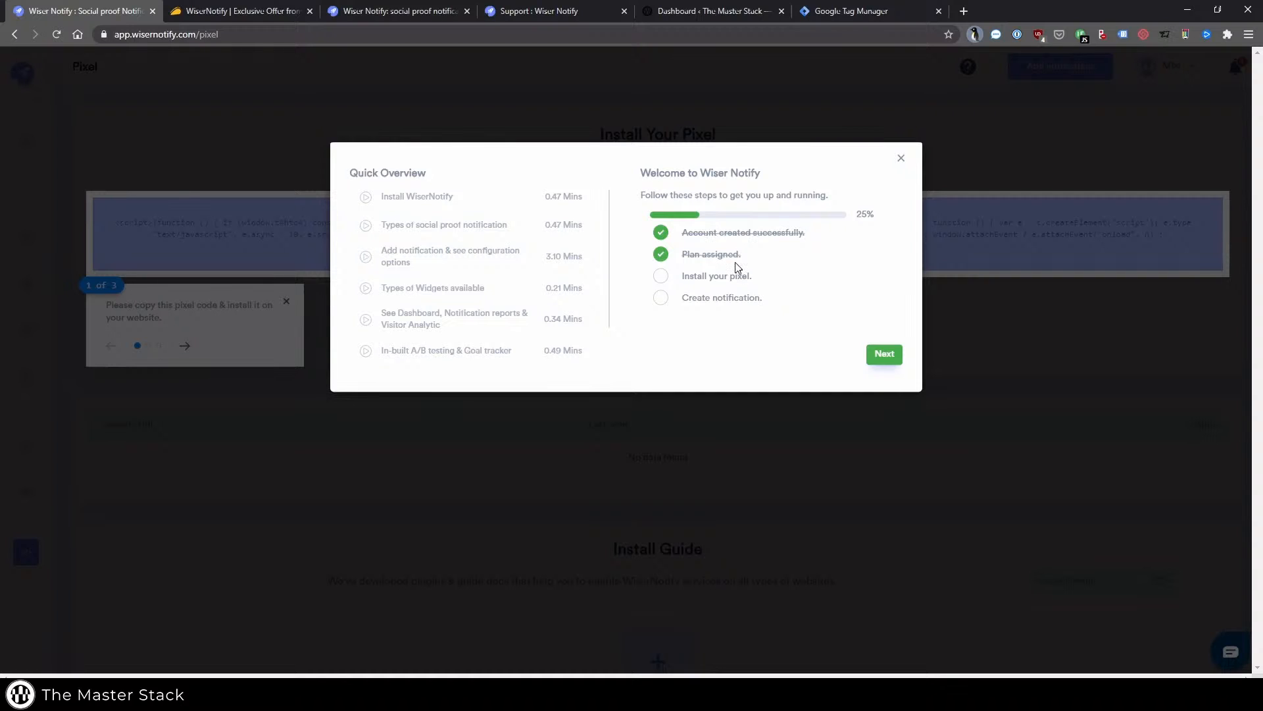
pyautogui.click(887, 357)
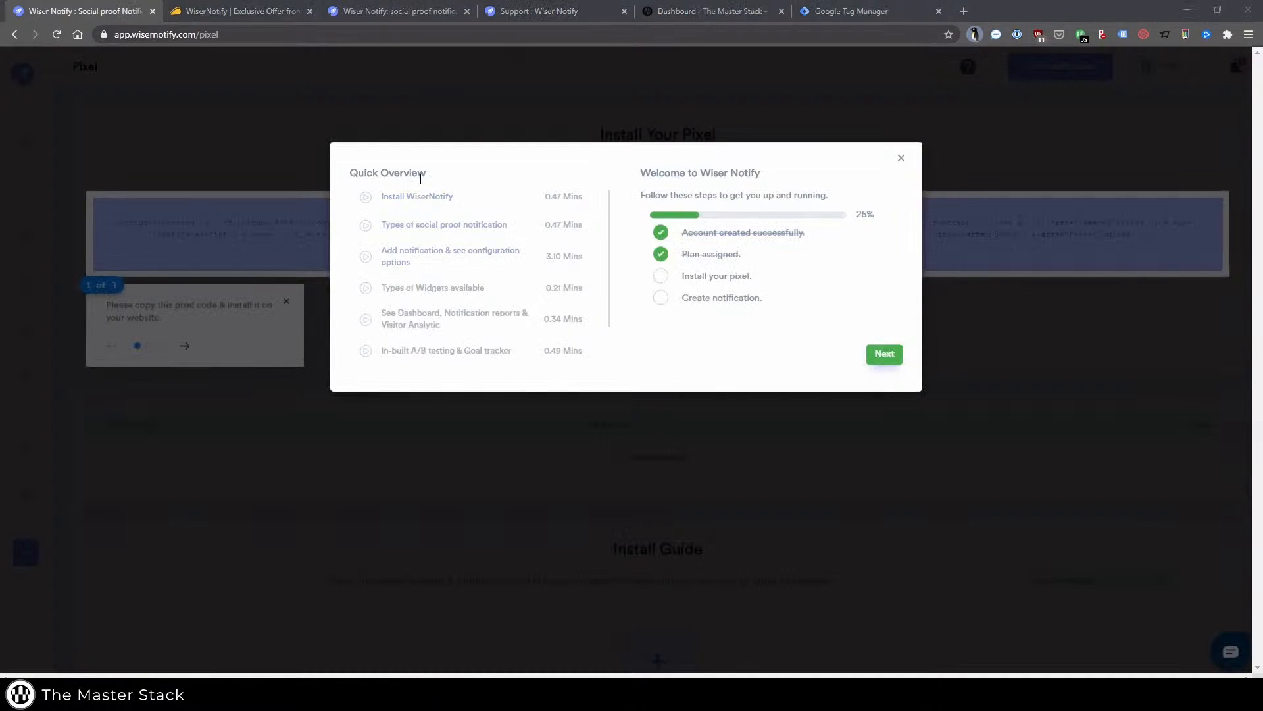
pyautogui.click(884, 355)
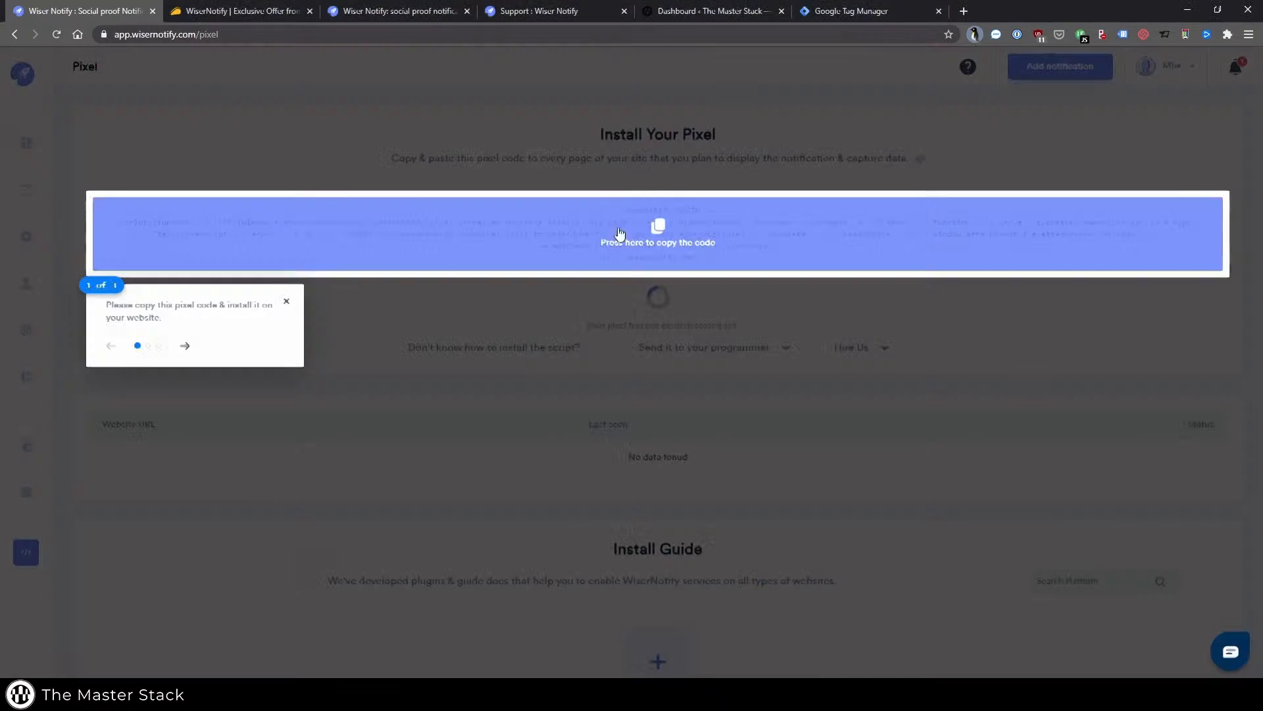
pyautogui.click(658, 225)
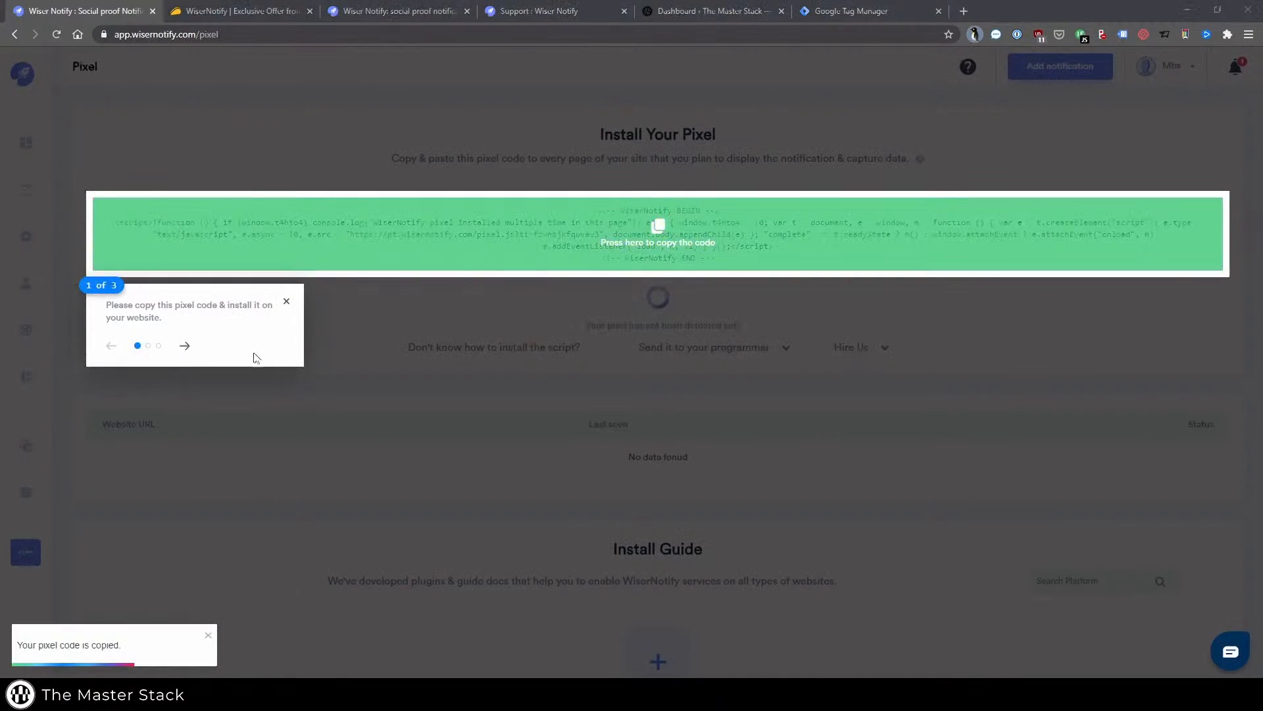
pyautogui.click(184, 345)
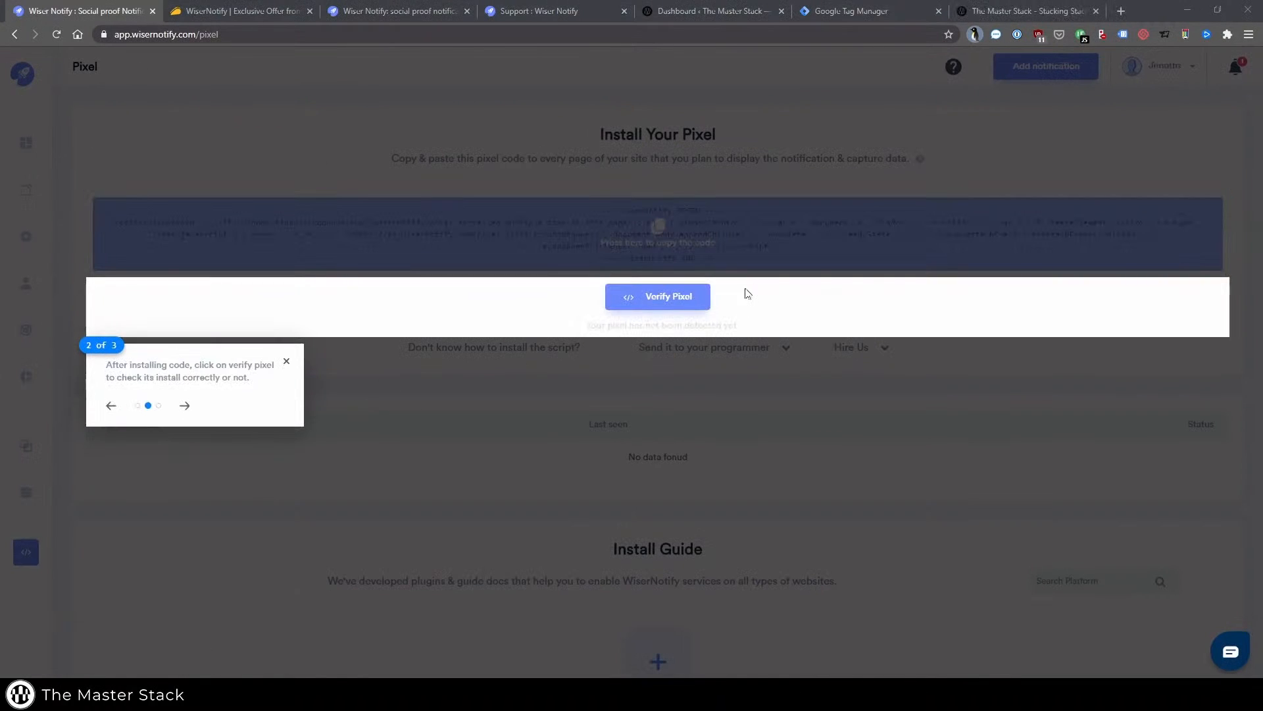
pyautogui.click(681, 301)
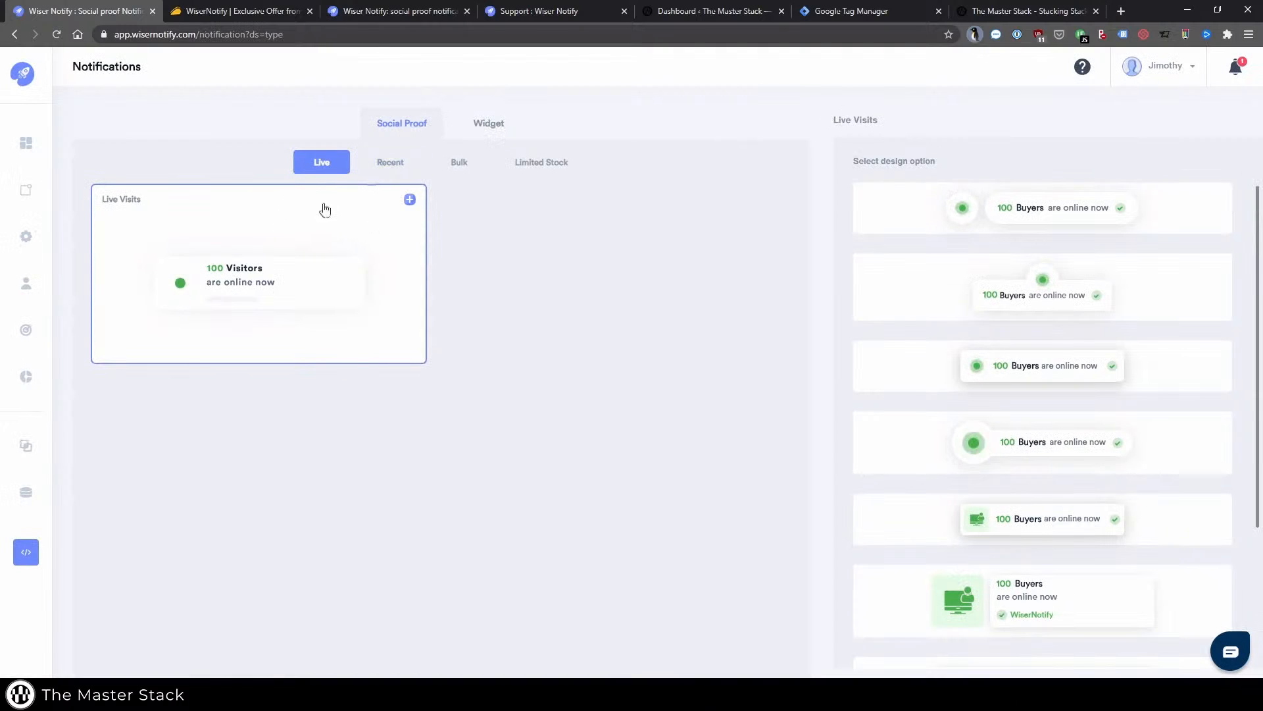
# Examine the social proof notification types under Live, Recent, Bulk and Limited Stock.
pyautogui.click(393, 166)
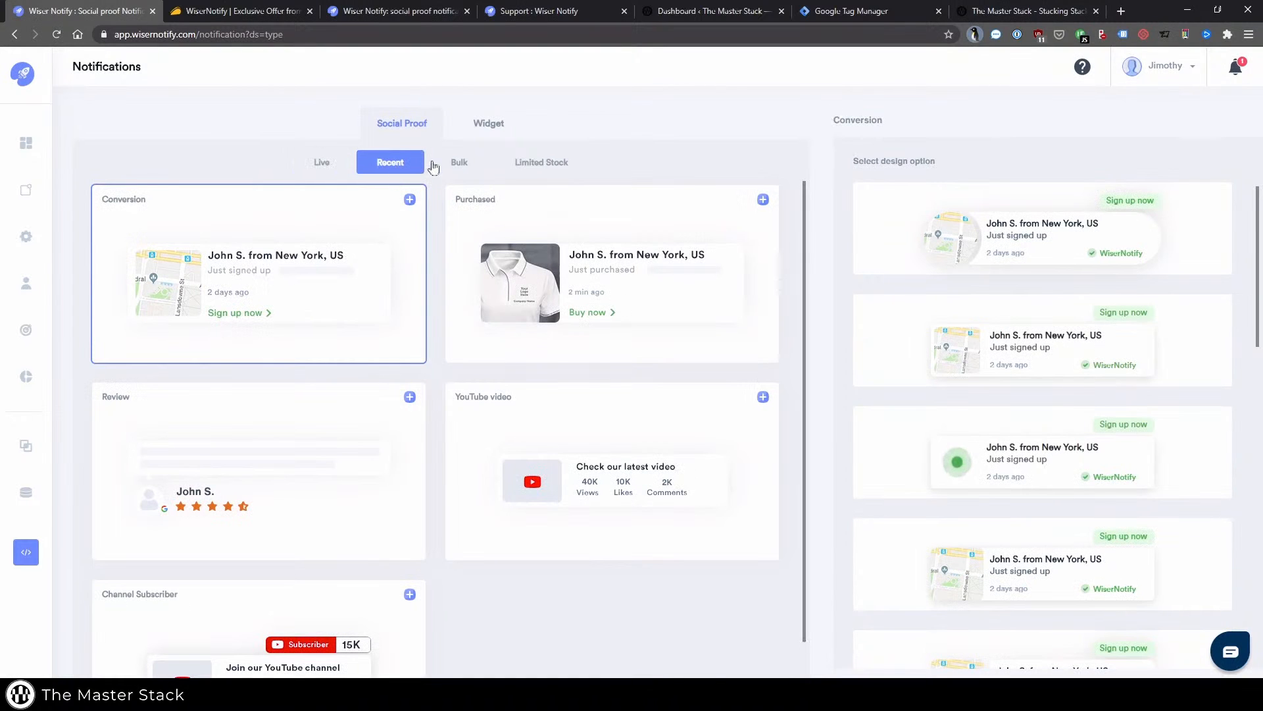
pyautogui.scroll(-10, 959, 437)
pyautogui.scroll(12, 959, 441)
pyautogui.scroll(-1, 583, 393)
pyautogui.click(322, 162)
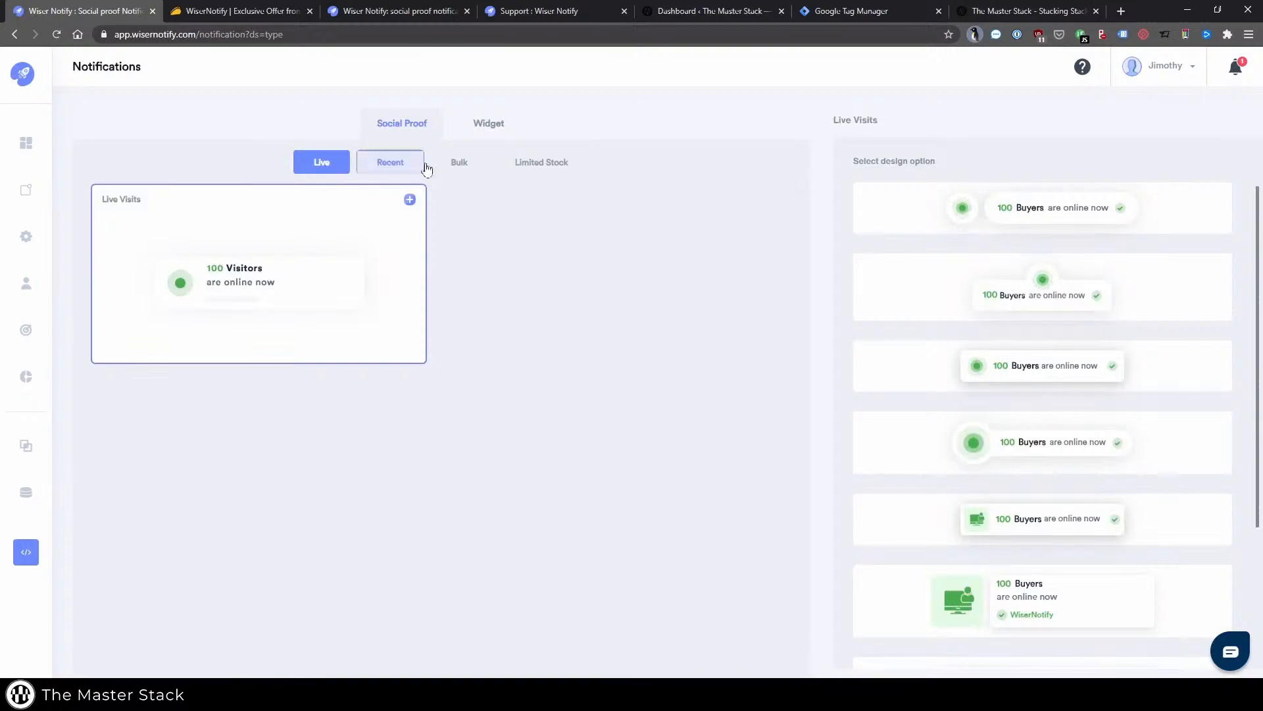
pyautogui.click(487, 166)
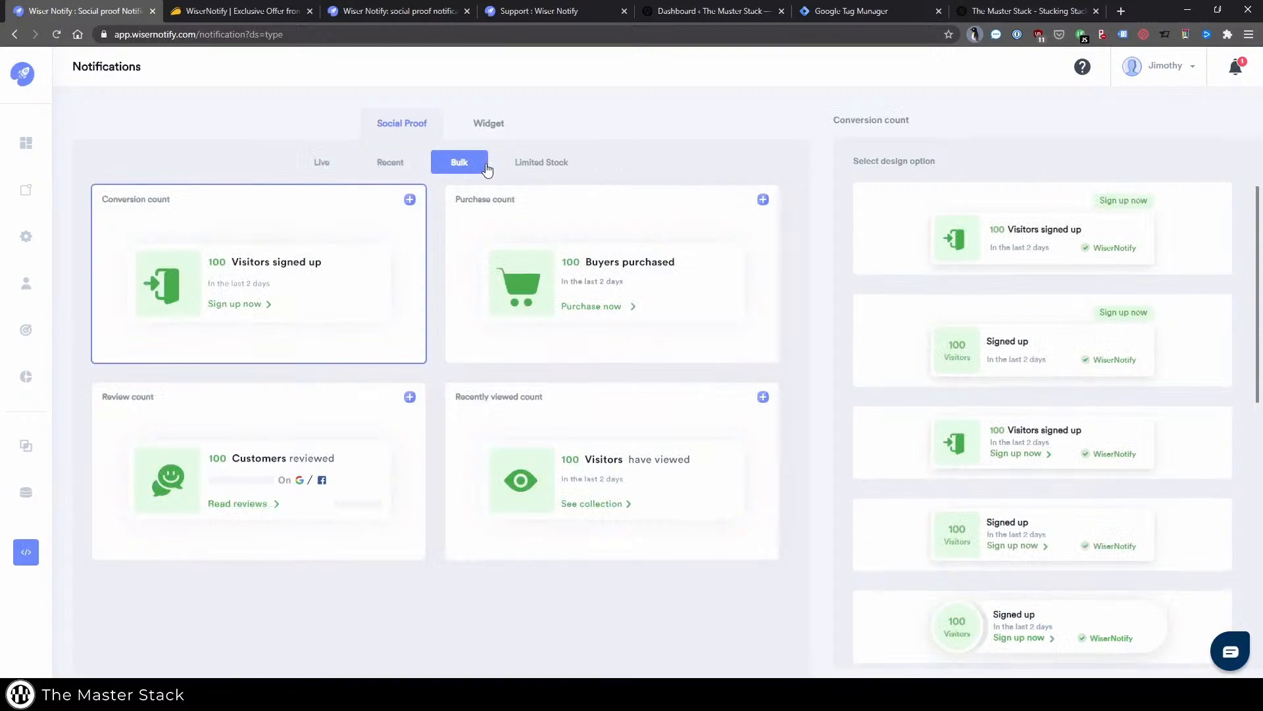
pyautogui.click(541, 165)
pyautogui.click(304, 164)
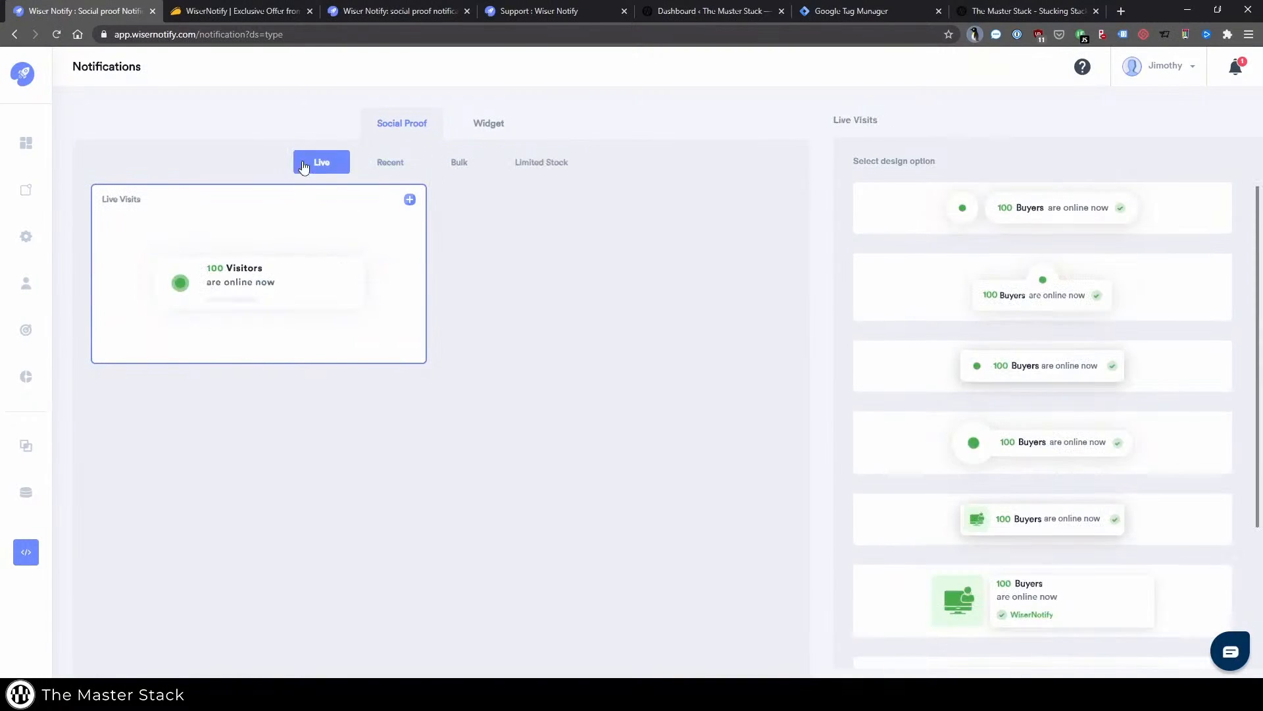
pyautogui.click(387, 164)
pyautogui.scroll(-1, 451, 298)
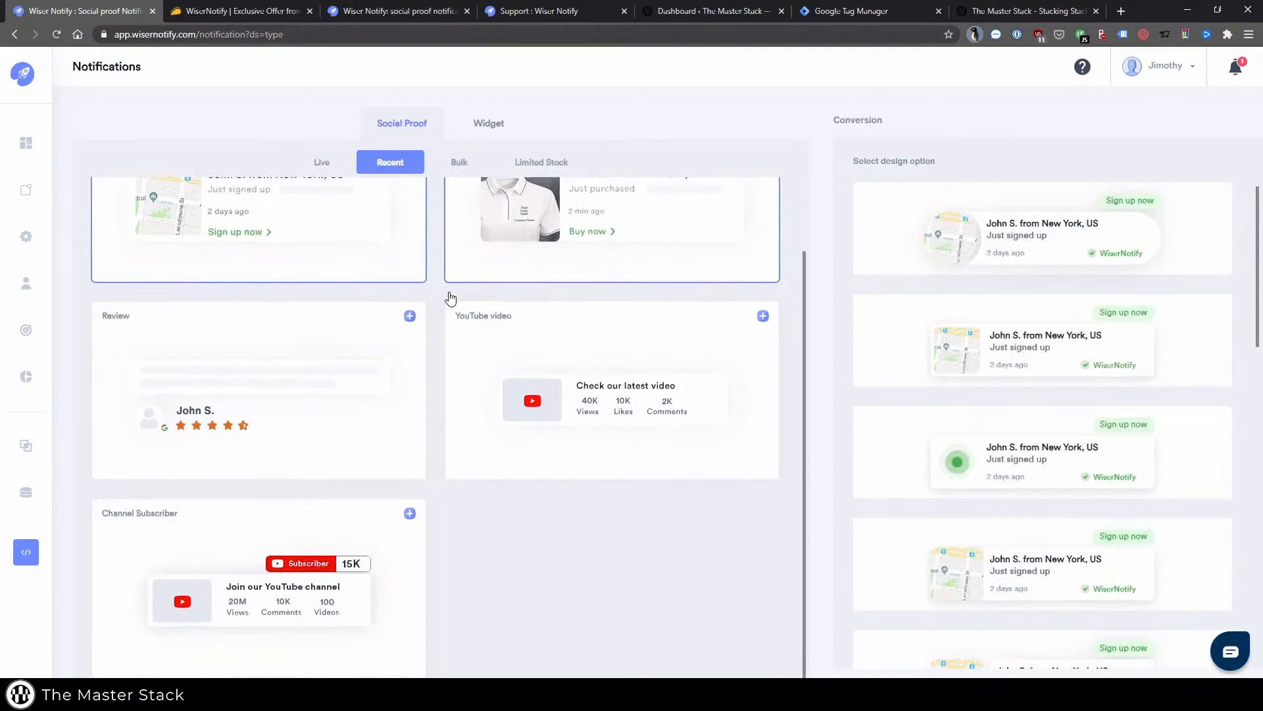
pyautogui.scroll(1, 592, 428)
pyautogui.scroll(-1, 593, 428)
pyautogui.scroll(1, 592, 405)
pyautogui.click(564, 412)
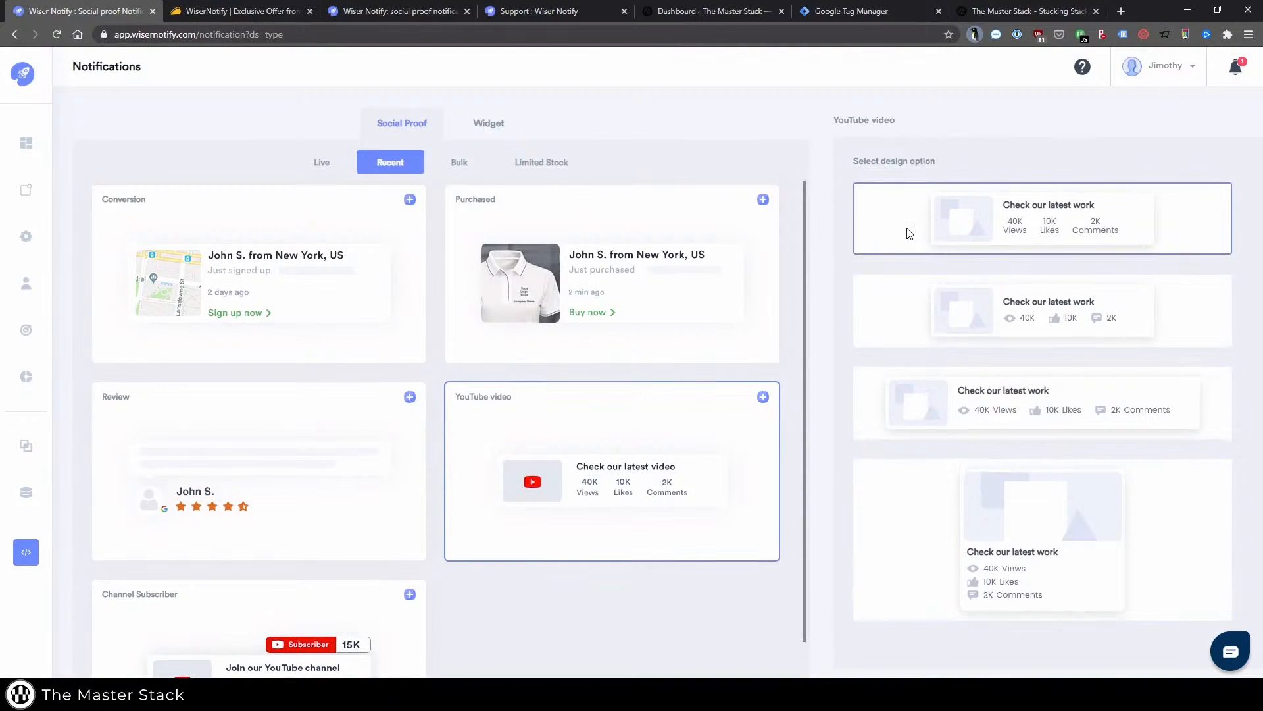
pyautogui.click(903, 303)
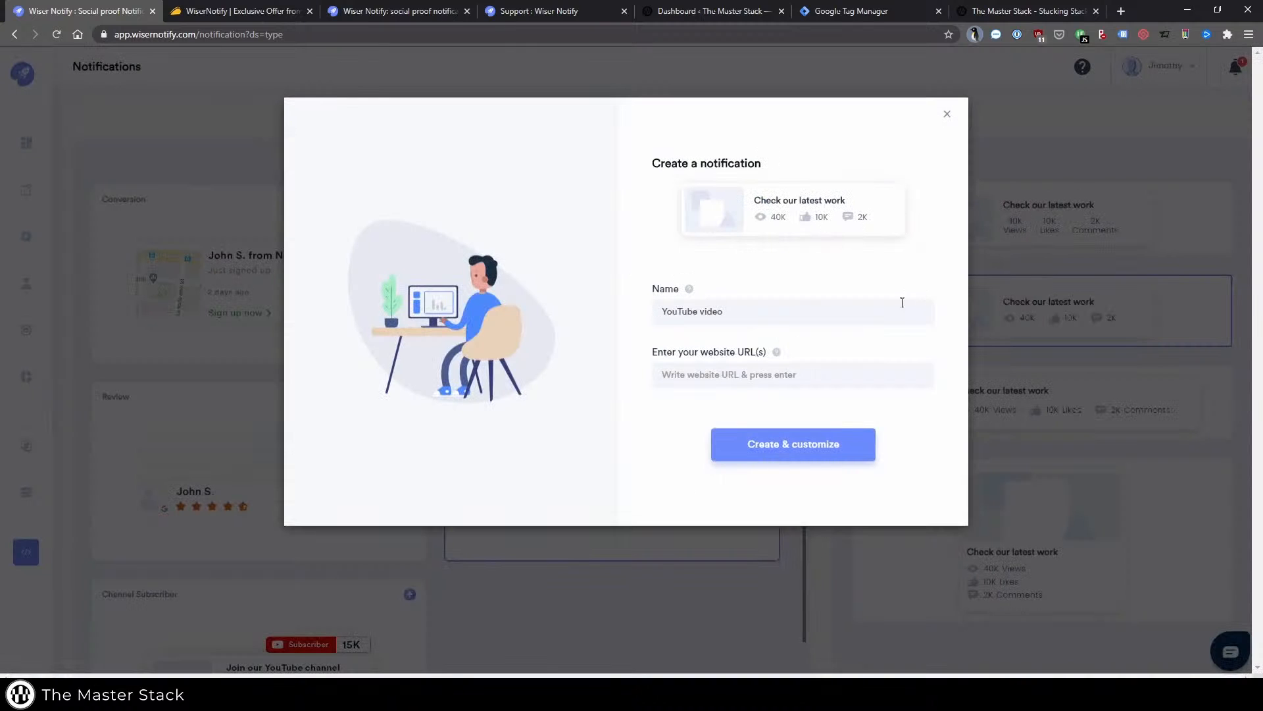
pyautogui.click(703, 303)
pyautogui.press('Home')
pyautogui.write('MS')
pyautogui.press('Tab')
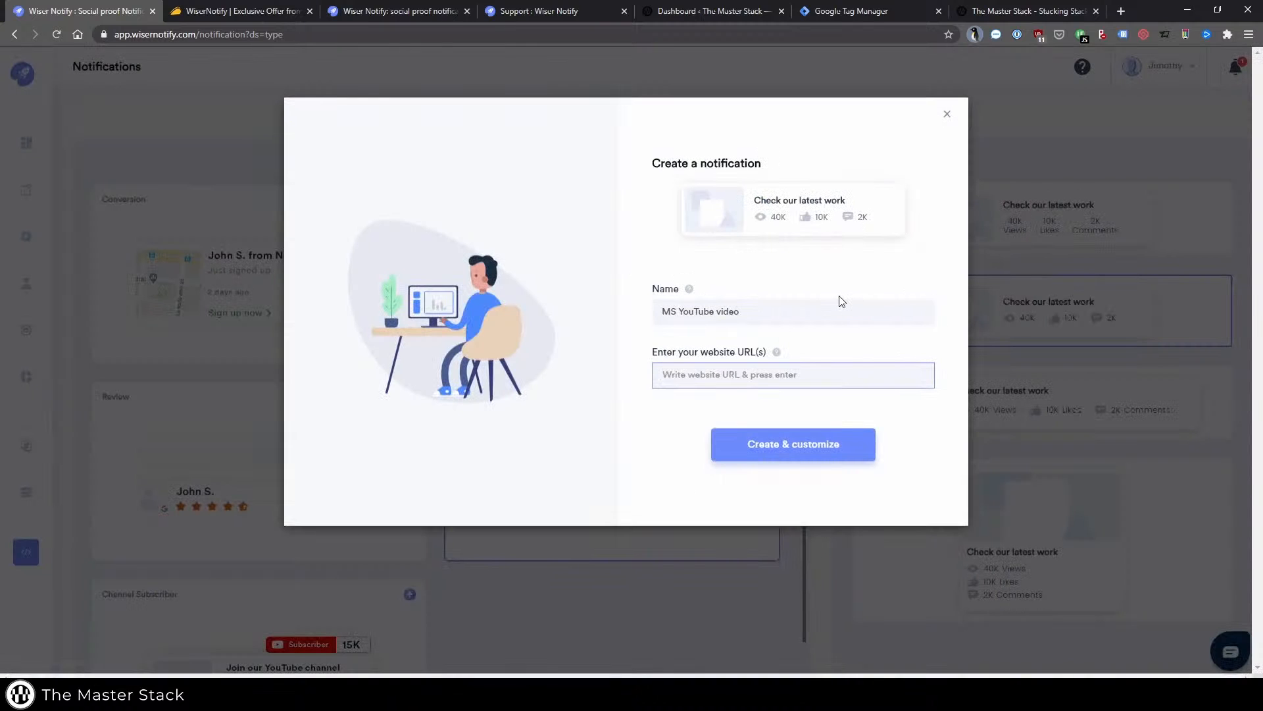
pyautogui.write('https://www.masterstack.net')
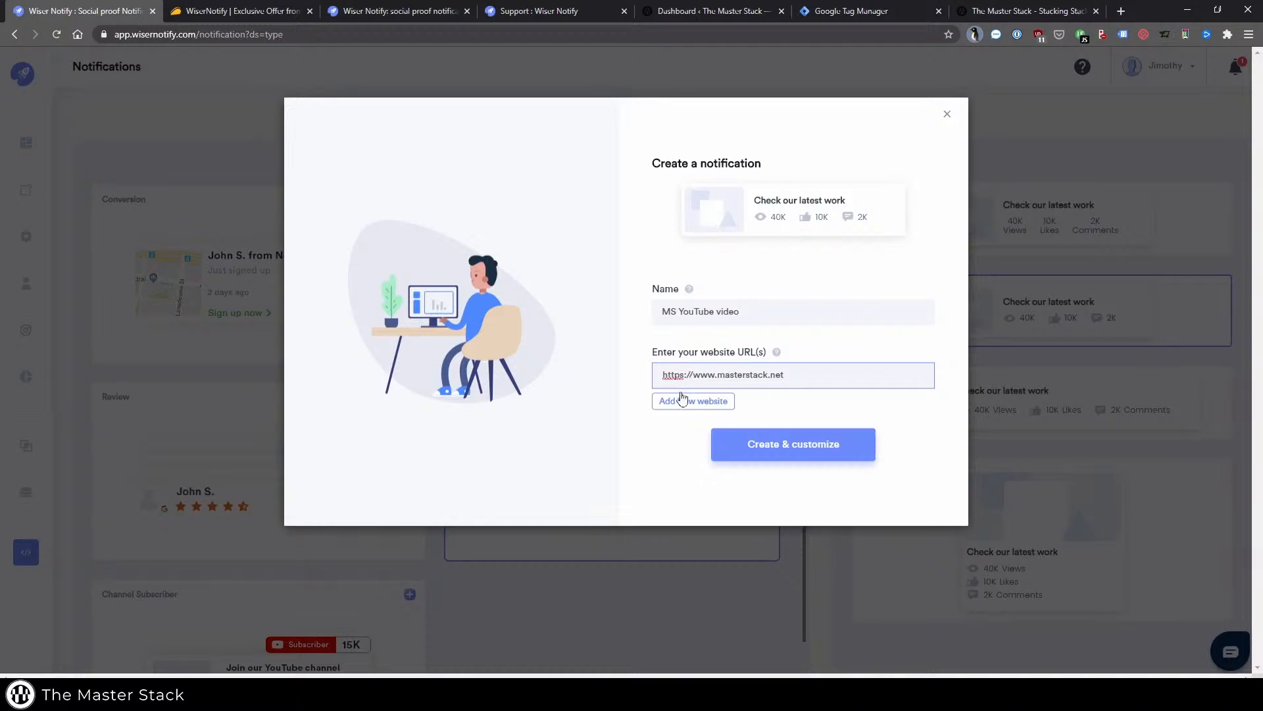
pyautogui.click(685, 403)
pyautogui.click(767, 442)
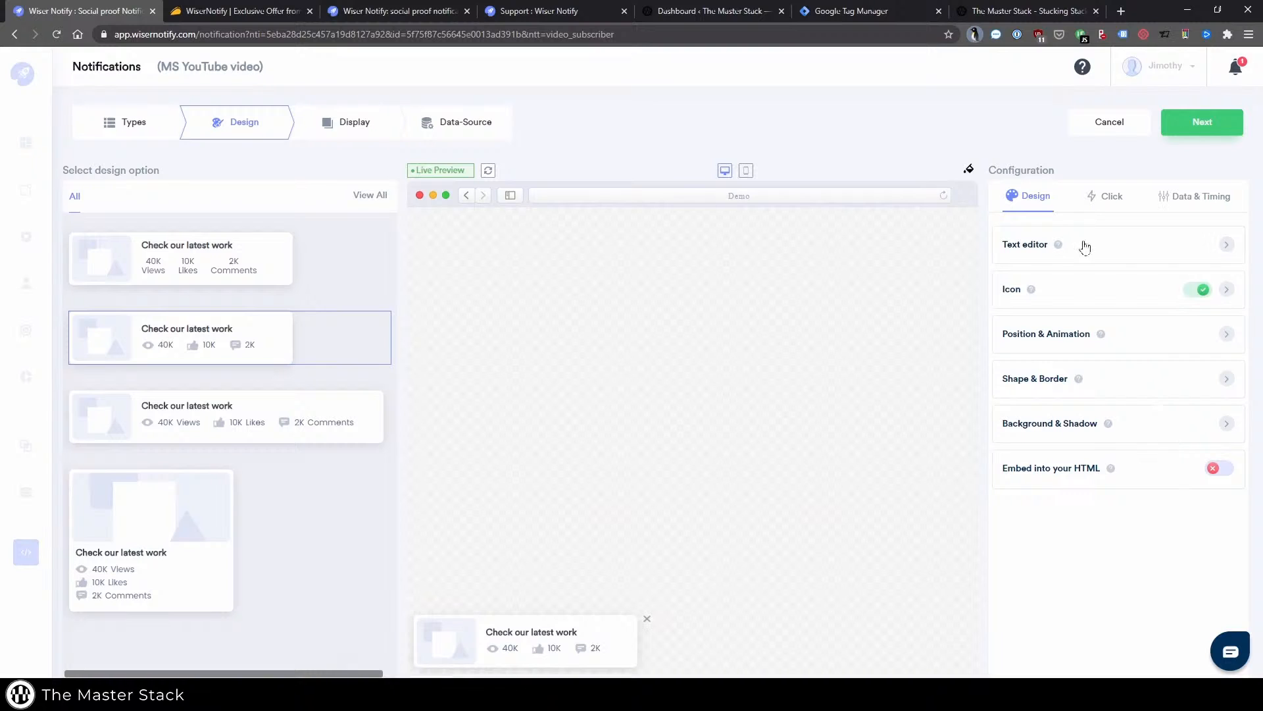
# Examine the notification's Text editor, Icon and Position & Animation design settings.
pyautogui.click(1226, 246)
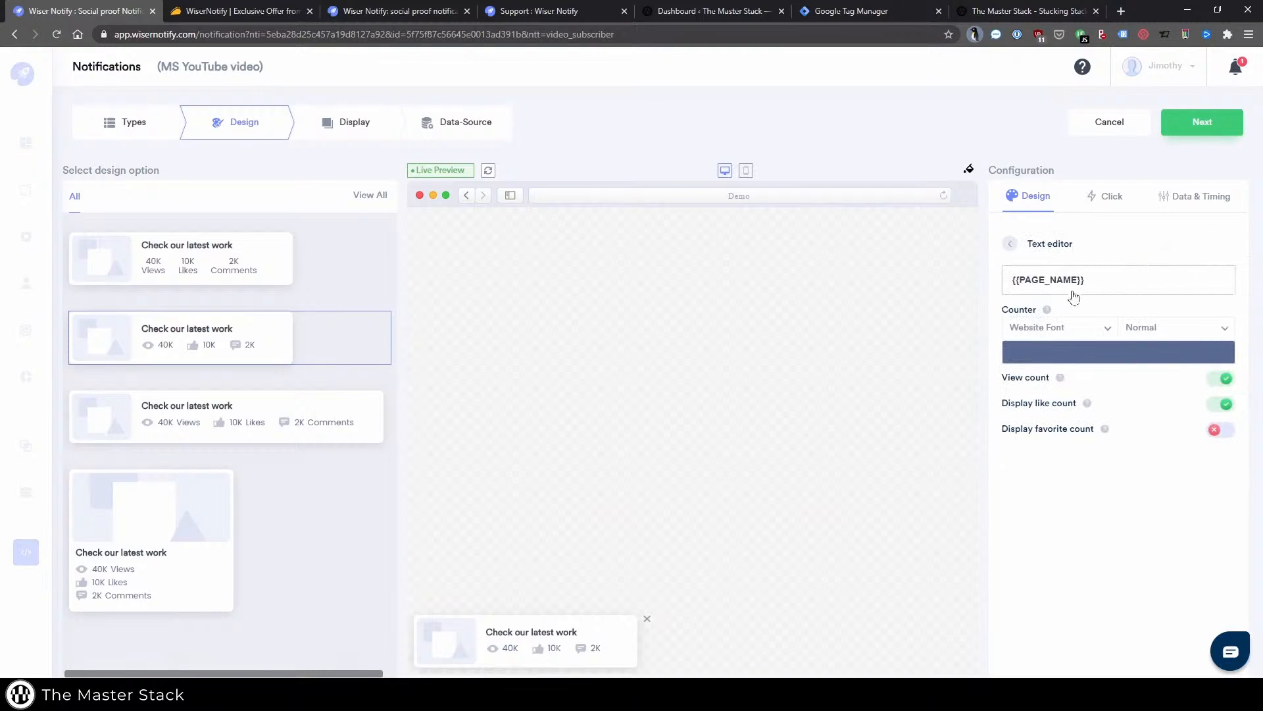
pyautogui.click(1011, 245)
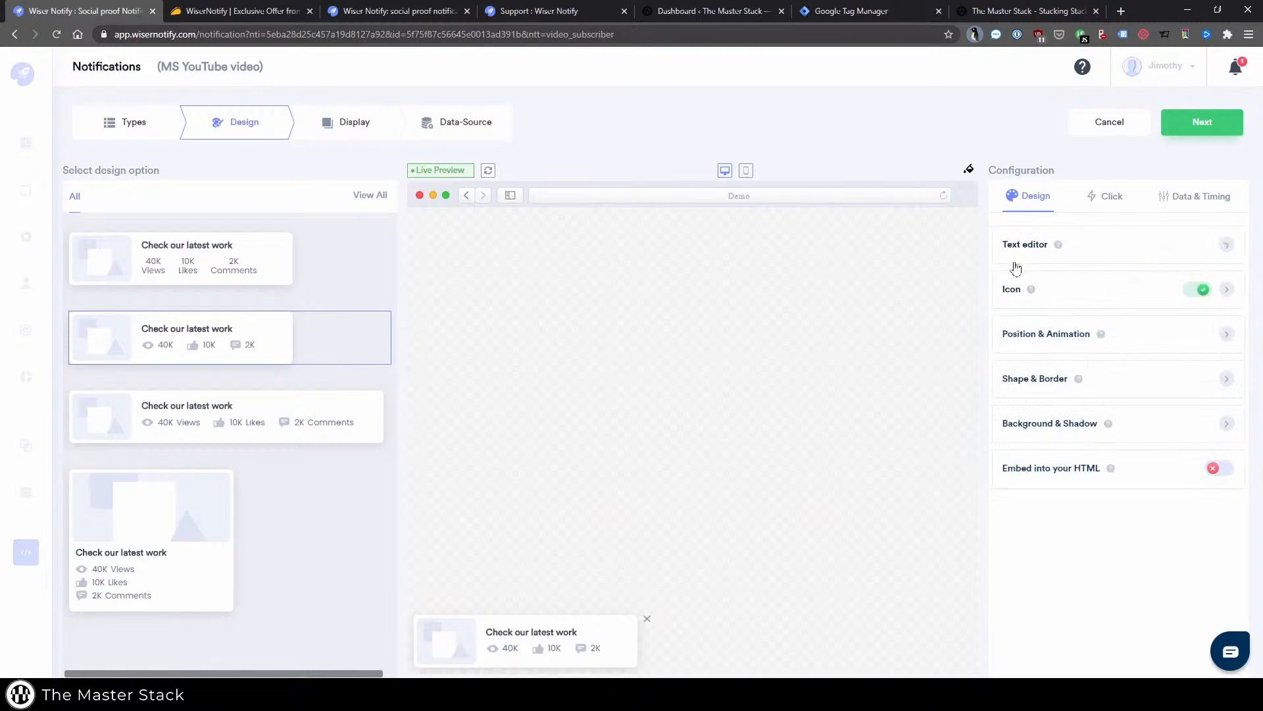
pyautogui.click(1225, 293)
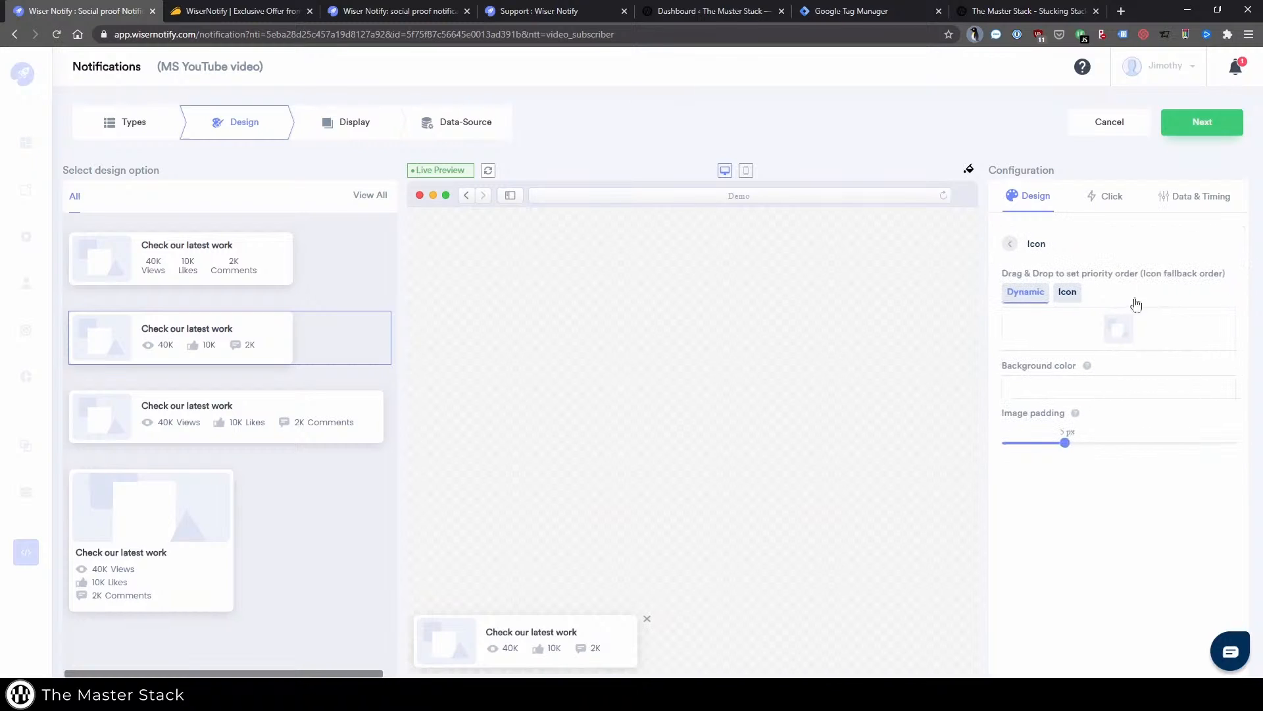
pyautogui.click(1007, 247)
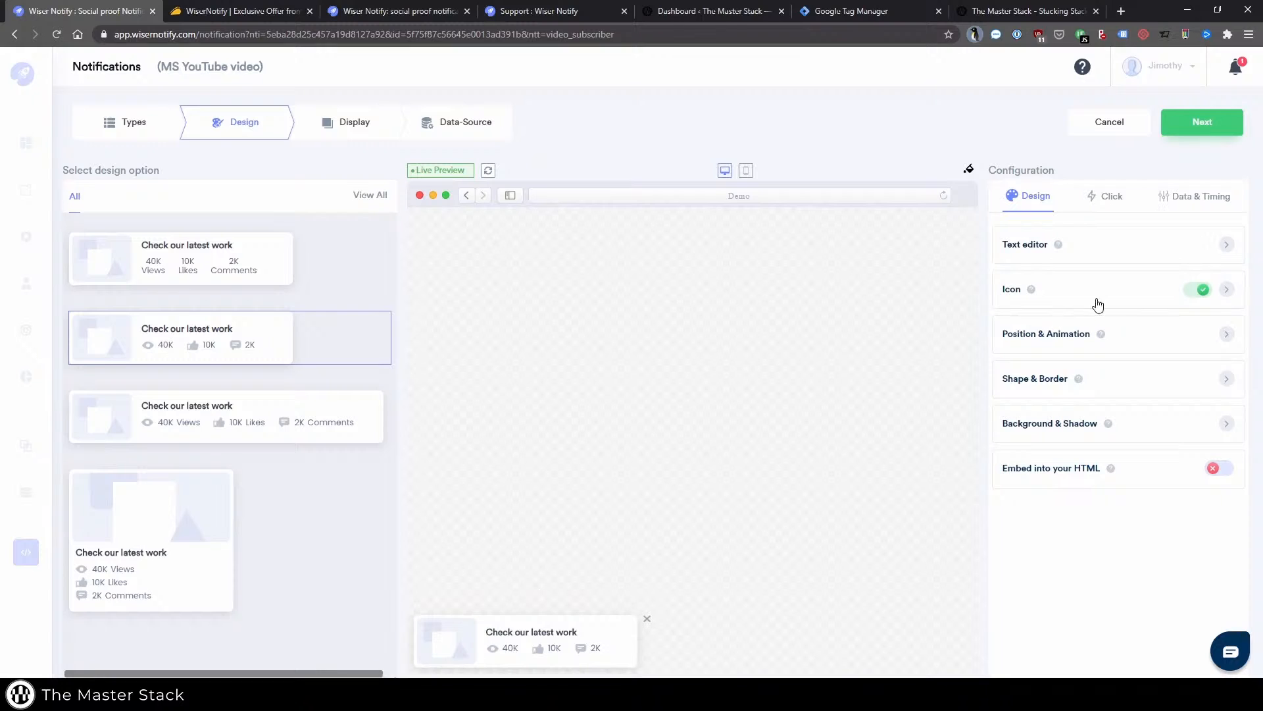
pyautogui.click(1066, 333)
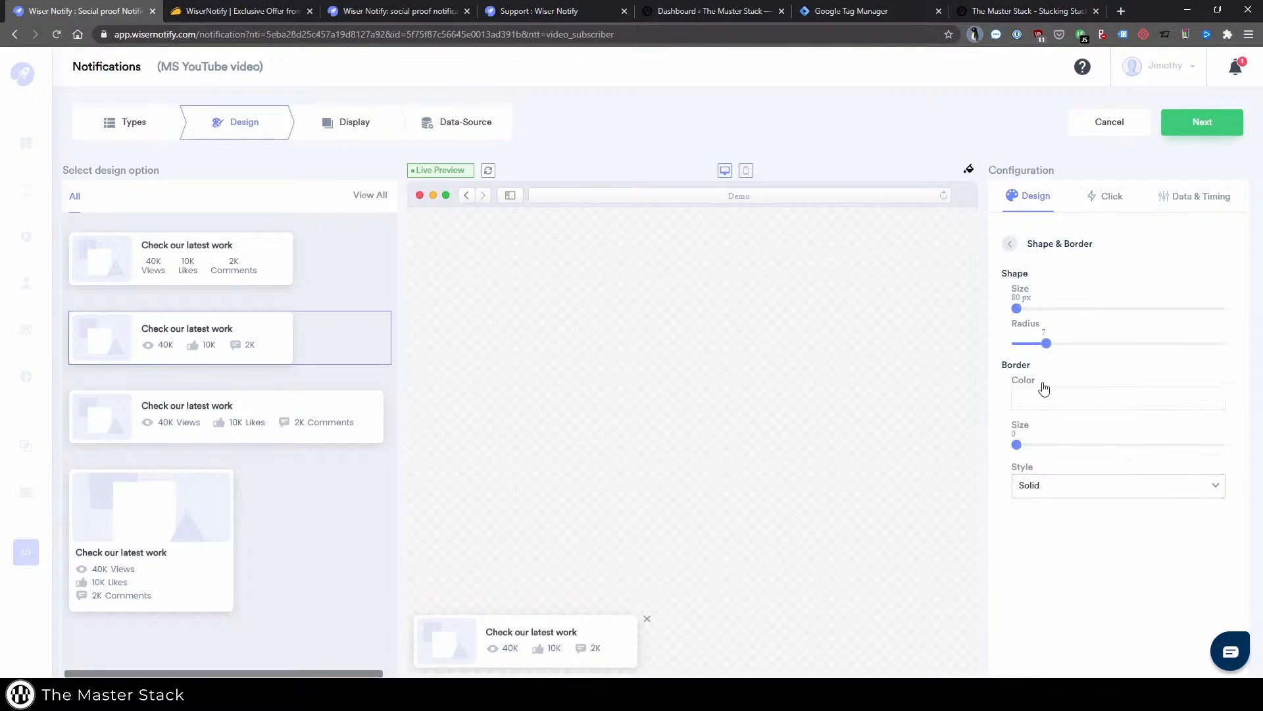
# Set the notification's border style to Dashed and return to the design settings overview.
pyautogui.click(1029, 487)
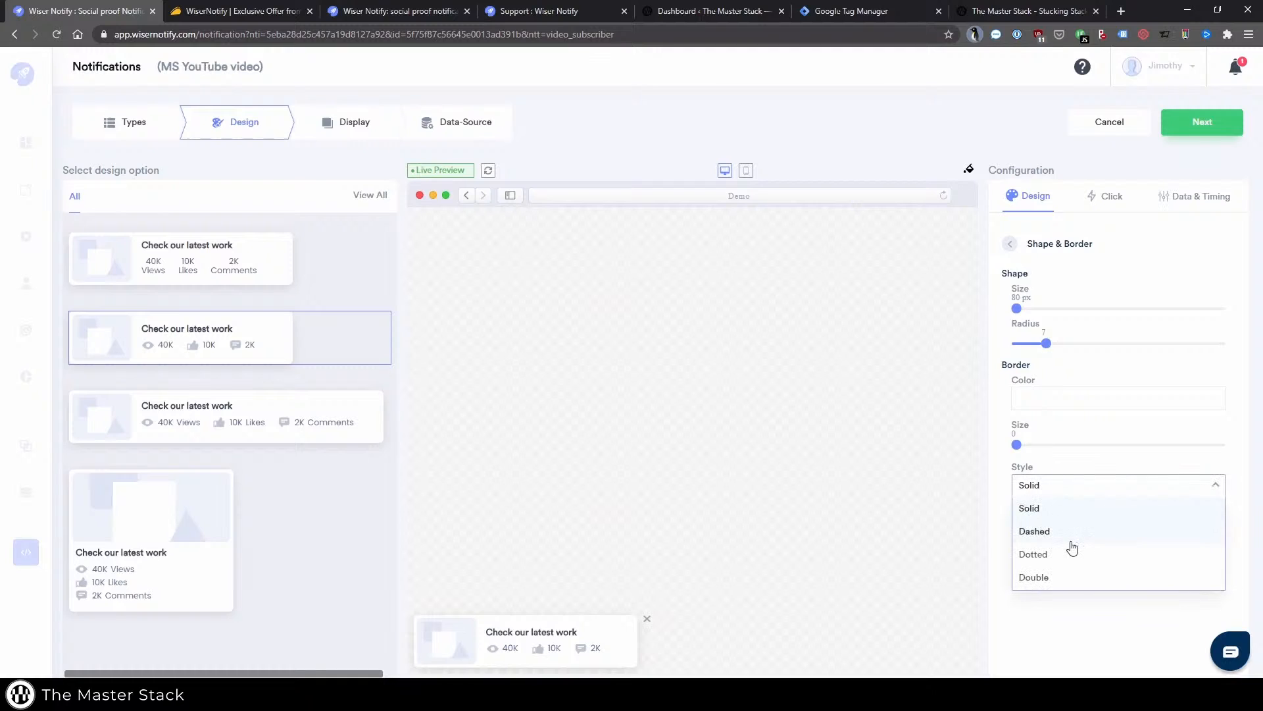
pyautogui.click(1075, 541)
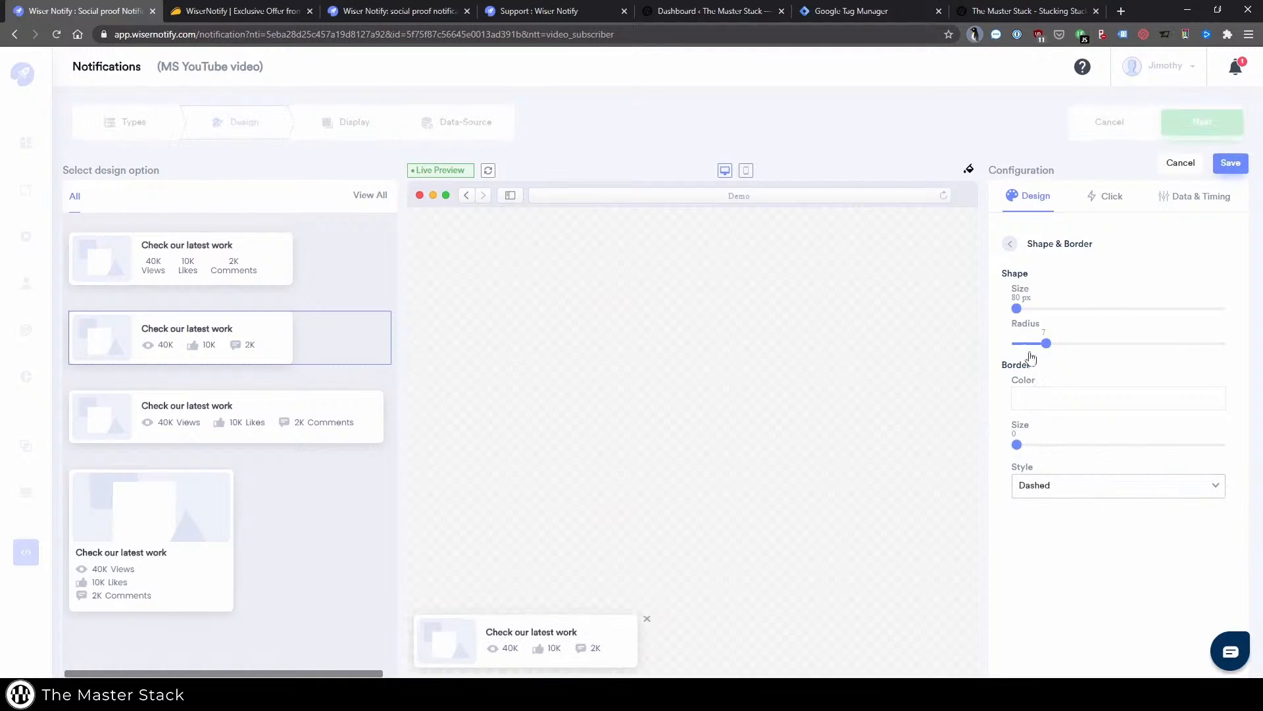
pyautogui.click(1010, 244)
# Examine the notification's Background & Shadow settings and the explanation of embedding it into HTML.
pyautogui.click(1036, 427)
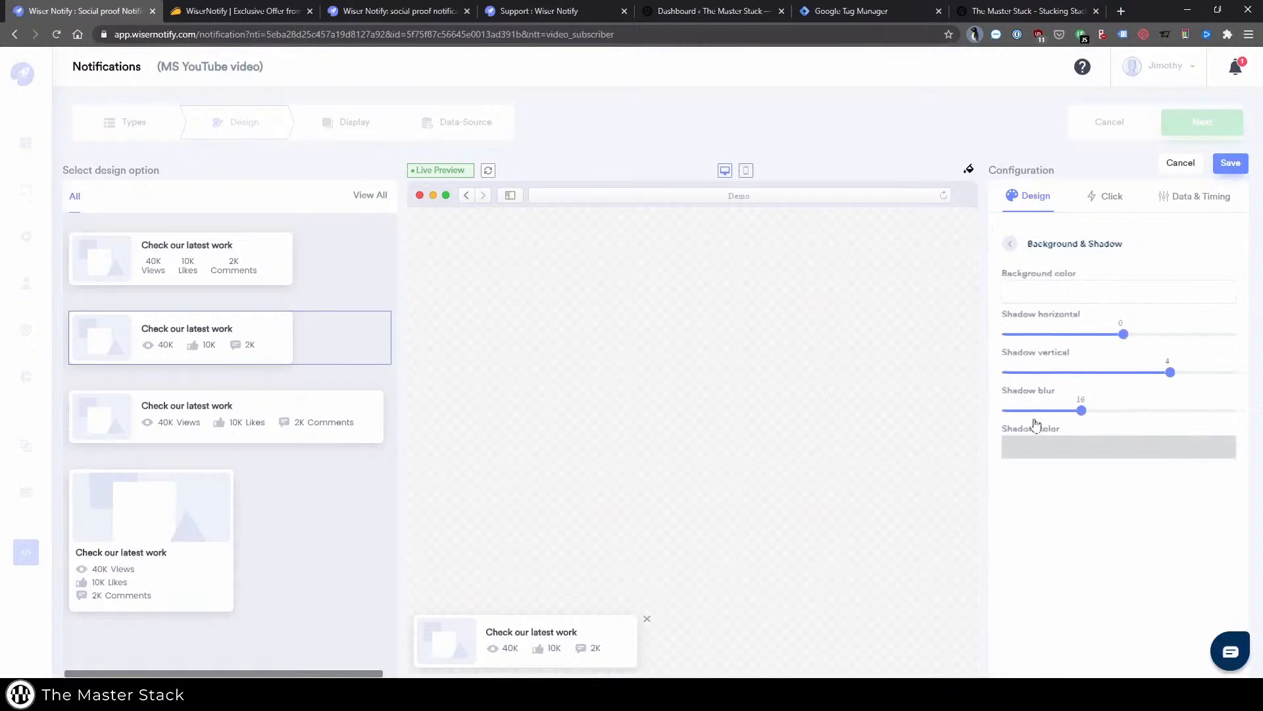
pyautogui.click(1014, 244)
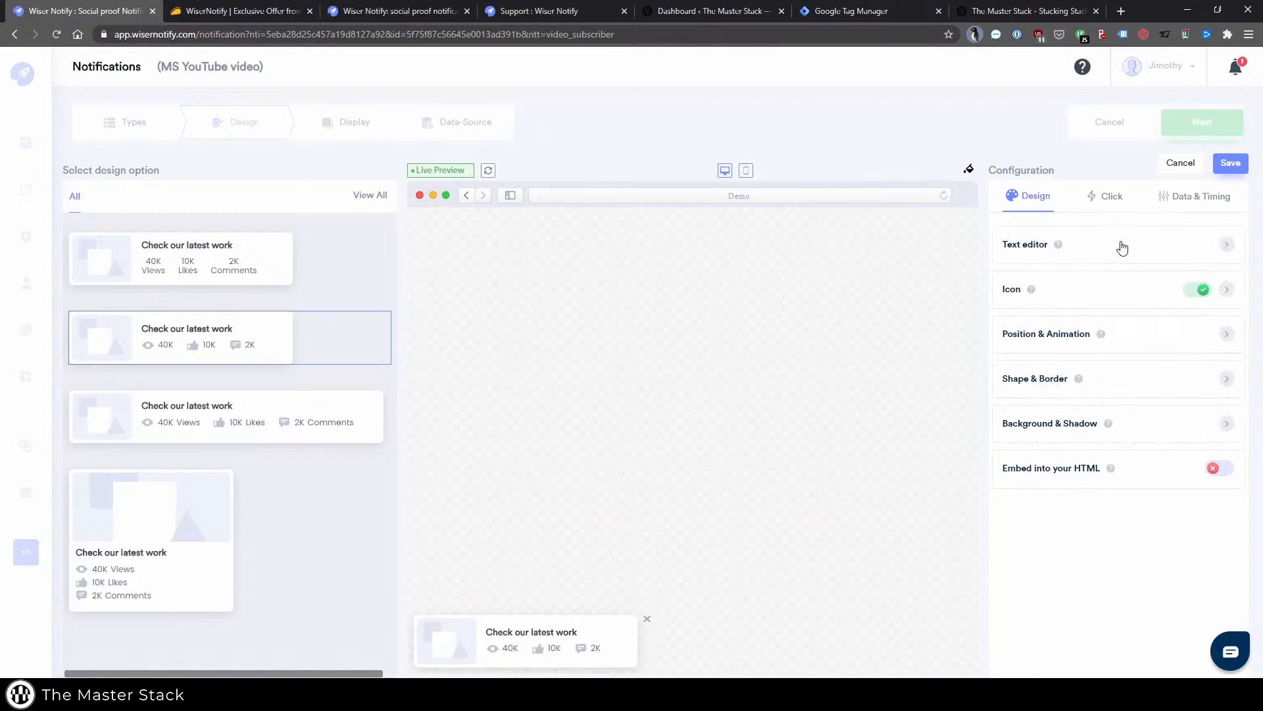
pyautogui.moveTo(1112, 471)
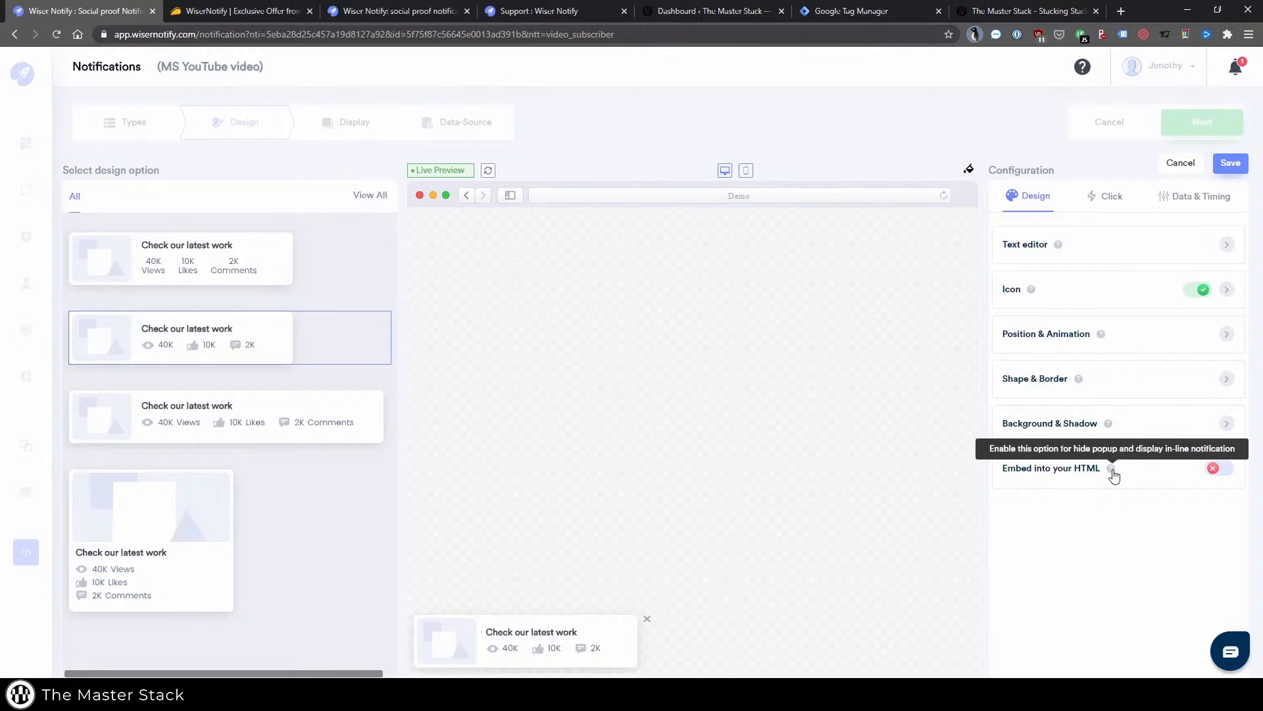
pyautogui.click(1026, 425)
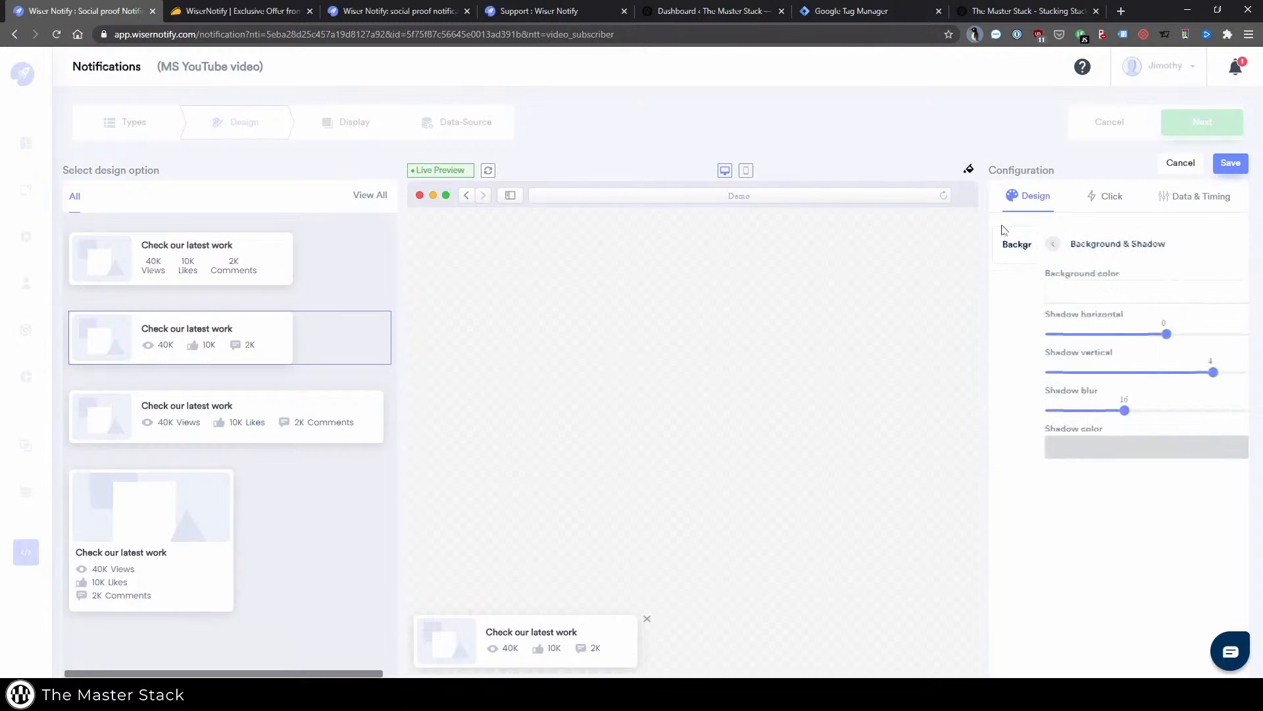
# Examine the notification's Click settings and open its Timing rules.
pyautogui.click(1014, 244)
pyautogui.click(1104, 198)
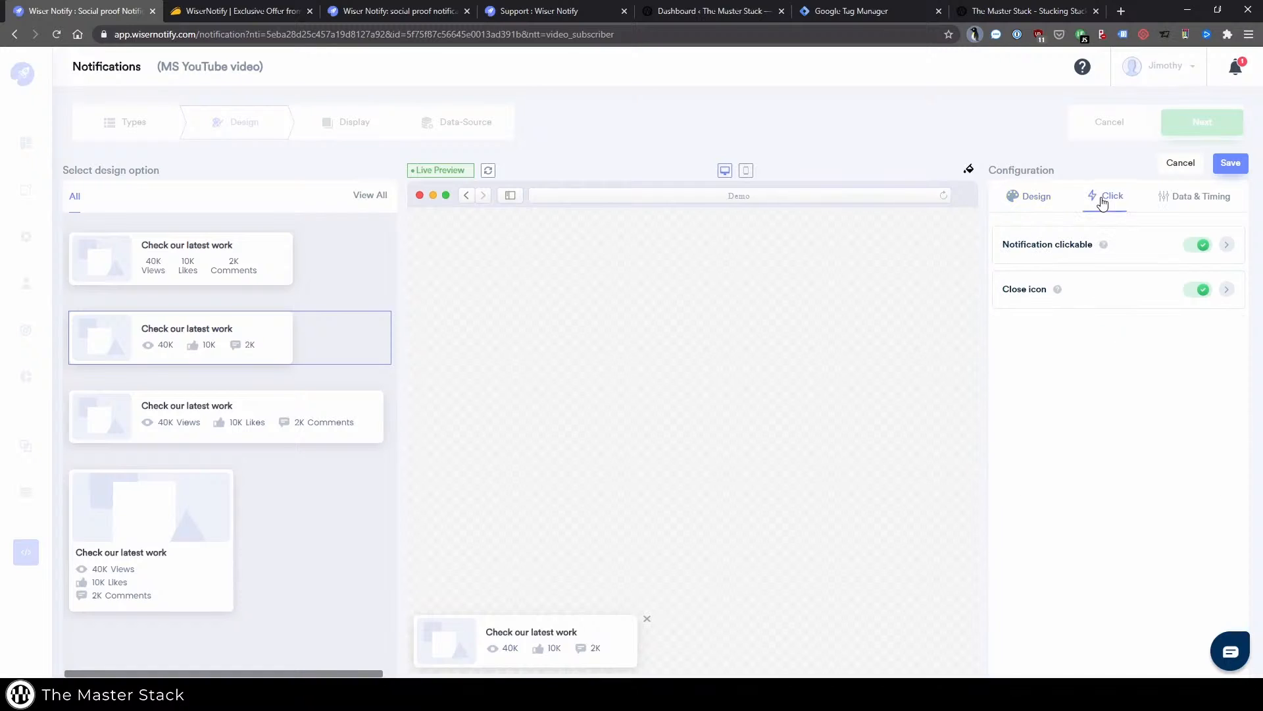
pyautogui.moveTo(1106, 249)
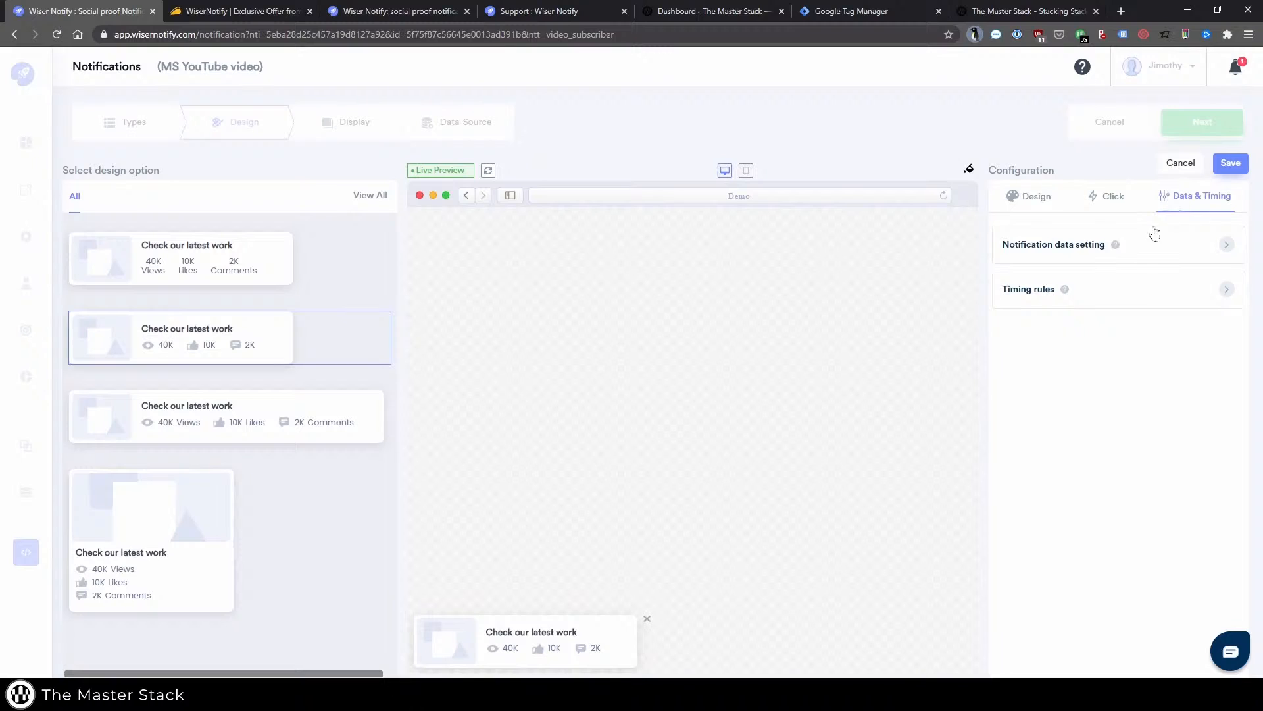
pyautogui.click(1053, 289)
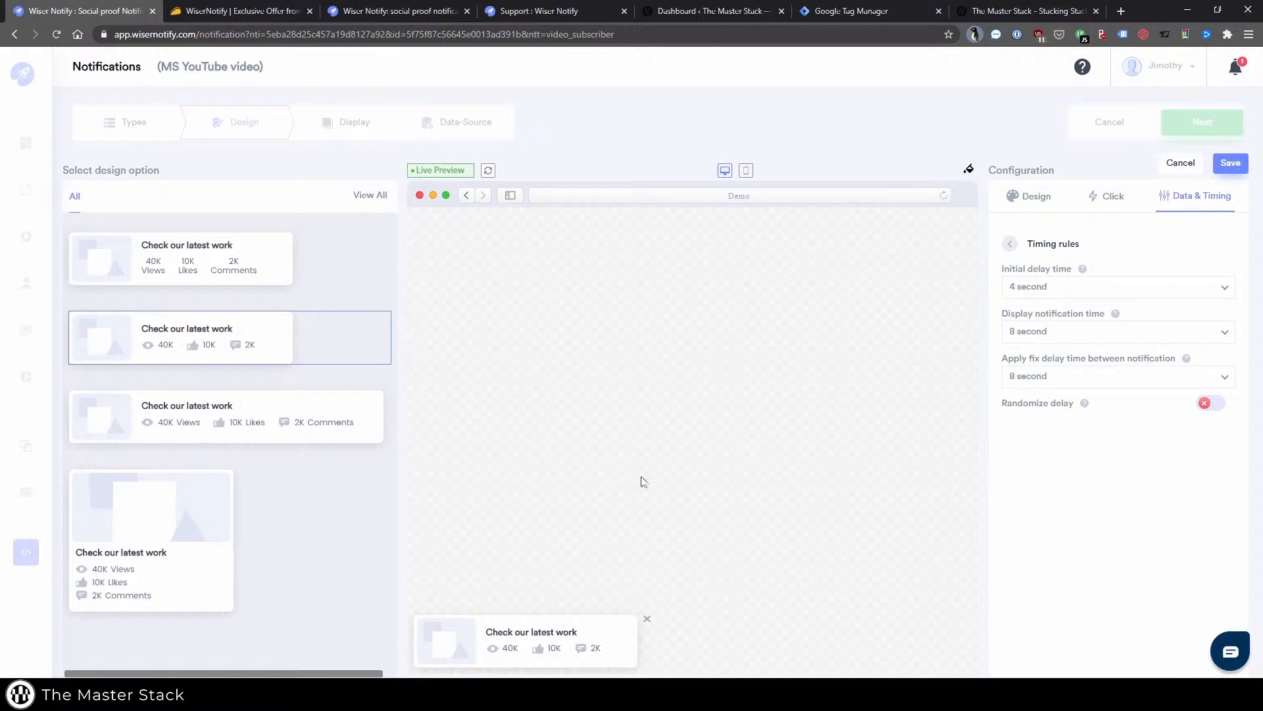
# Toggle Randomize delay in the timing rules and return to the notification's Design settings.
pyautogui.click(1214, 404)
pyautogui.moveTo(1086, 405)
pyautogui.click(1109, 196)
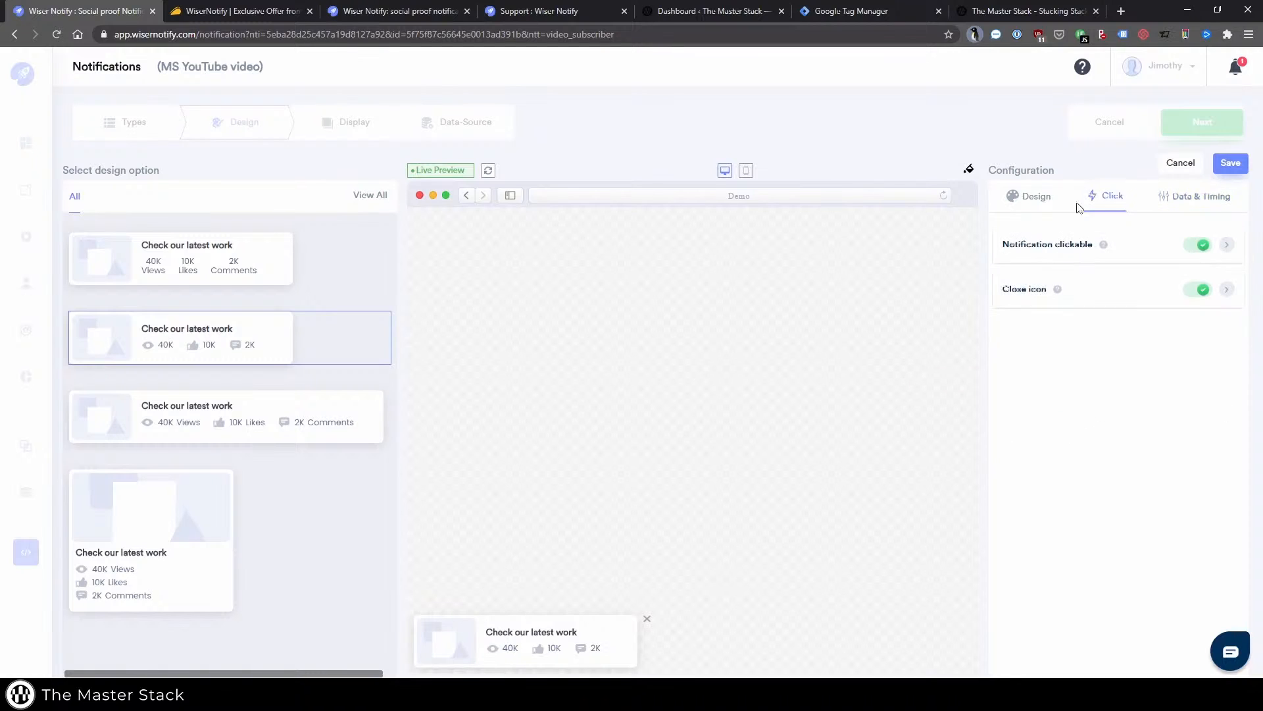
pyautogui.click(1034, 198)
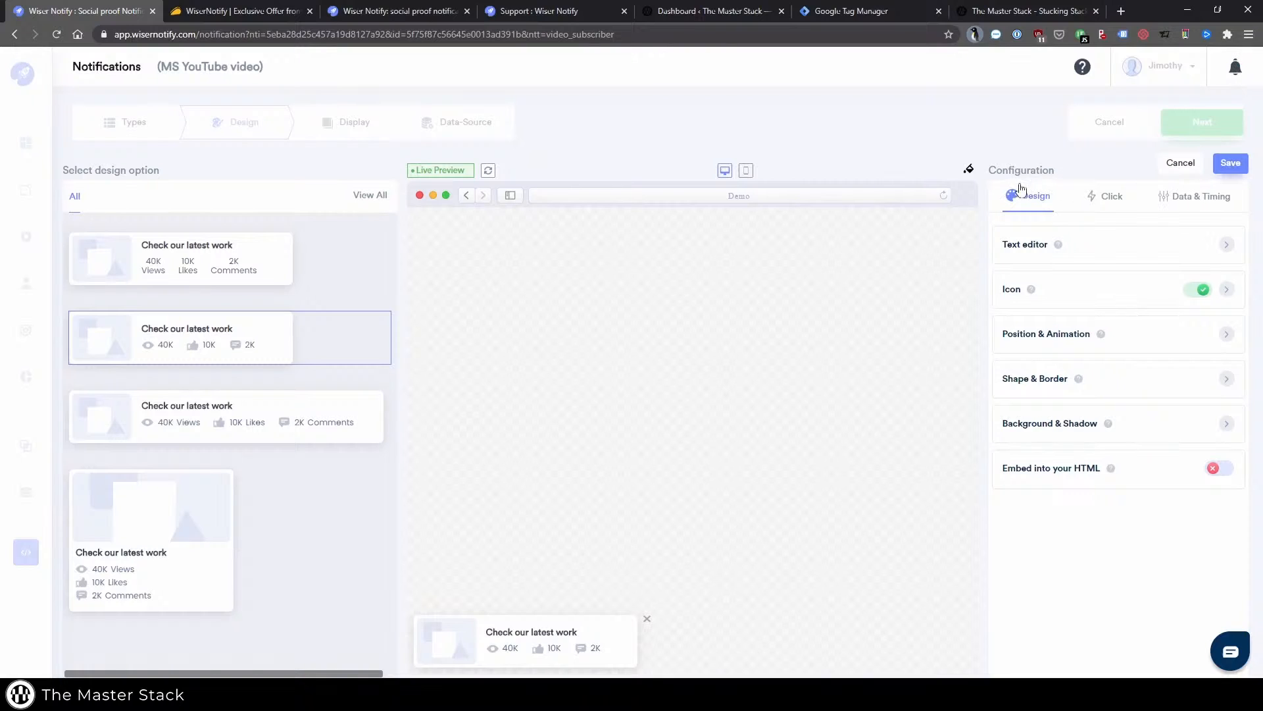
# Preview the notification in mobile and desktop layouts and continue to the Display stage.
pyautogui.click(746, 171)
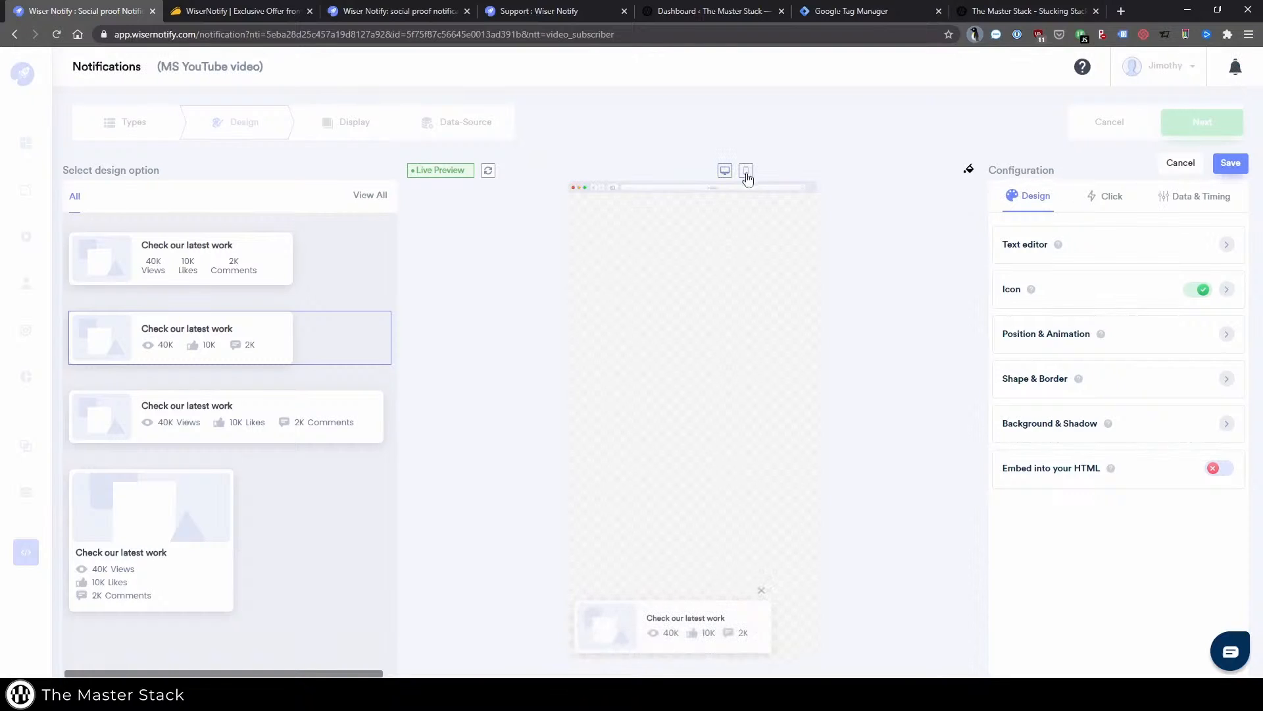
pyautogui.click(725, 171)
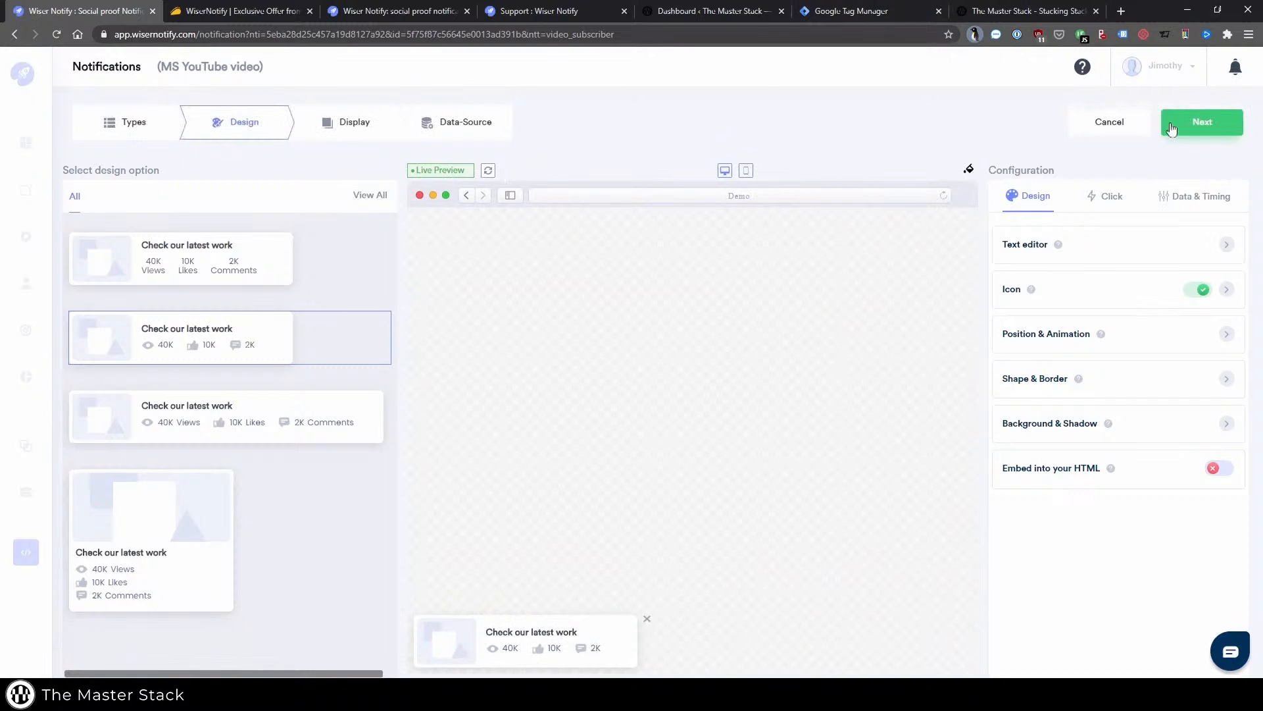
pyautogui.click(1193, 123)
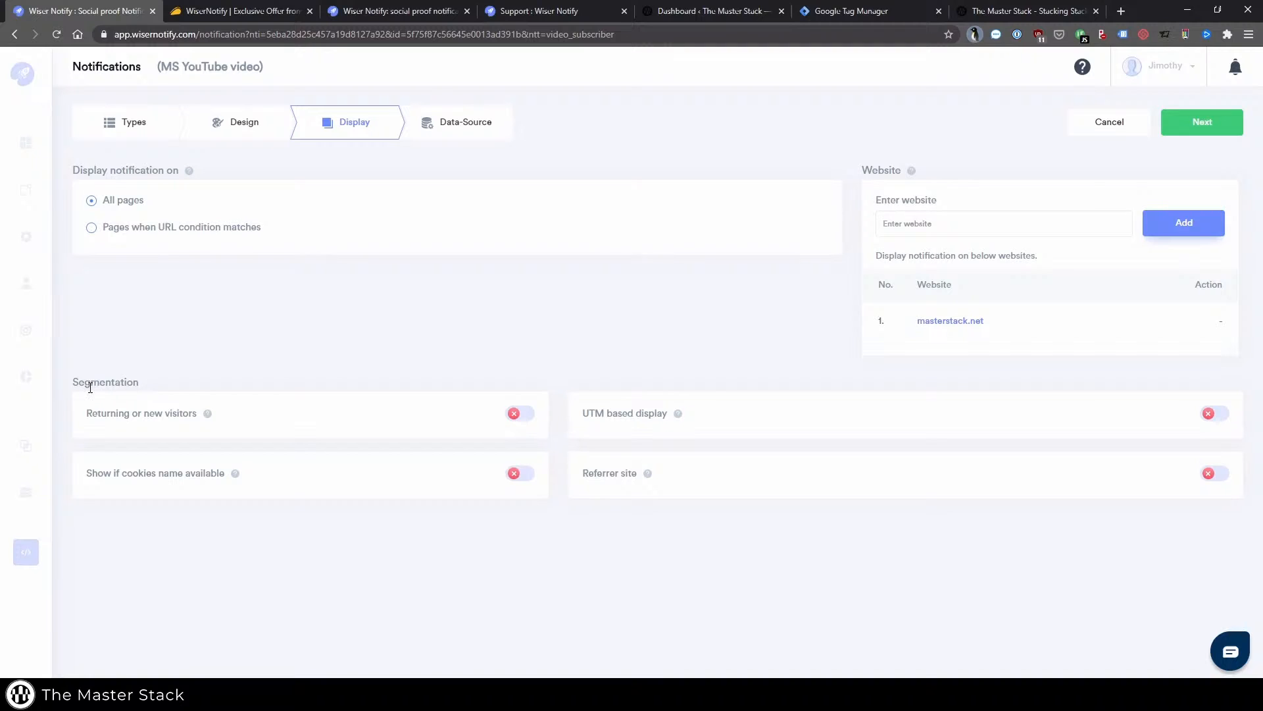
# Examine the Segmentation options for visitors, cookies, UTM and referrer site, briefly switching the cookie name condition on and off.
pyautogui.moveTo(208, 419)
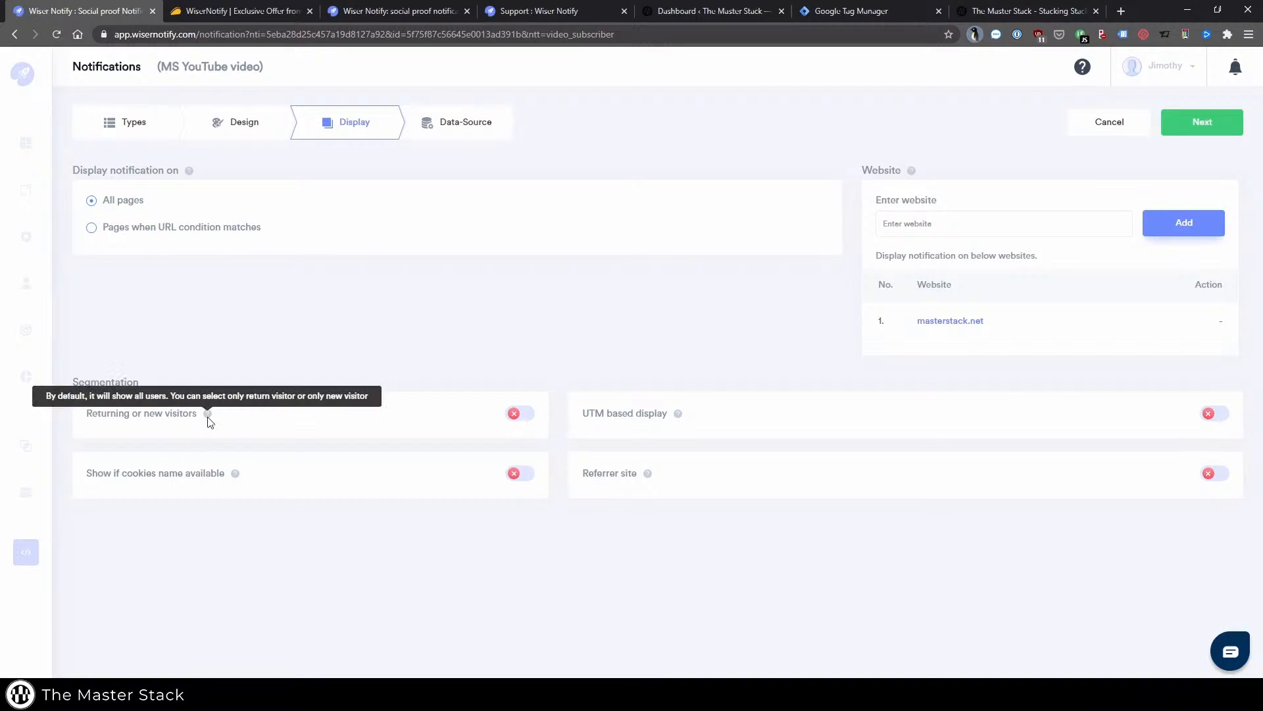
pyautogui.click(514, 474)
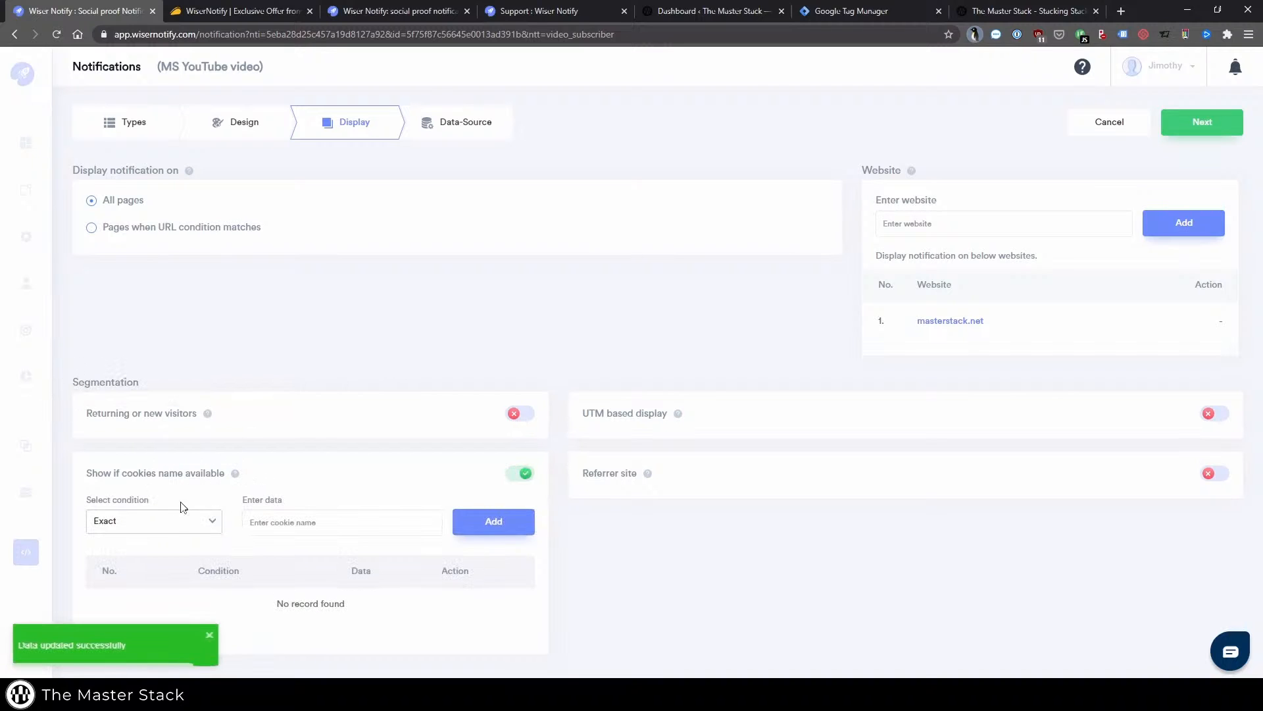
pyautogui.click(524, 473)
pyautogui.moveTo(681, 419)
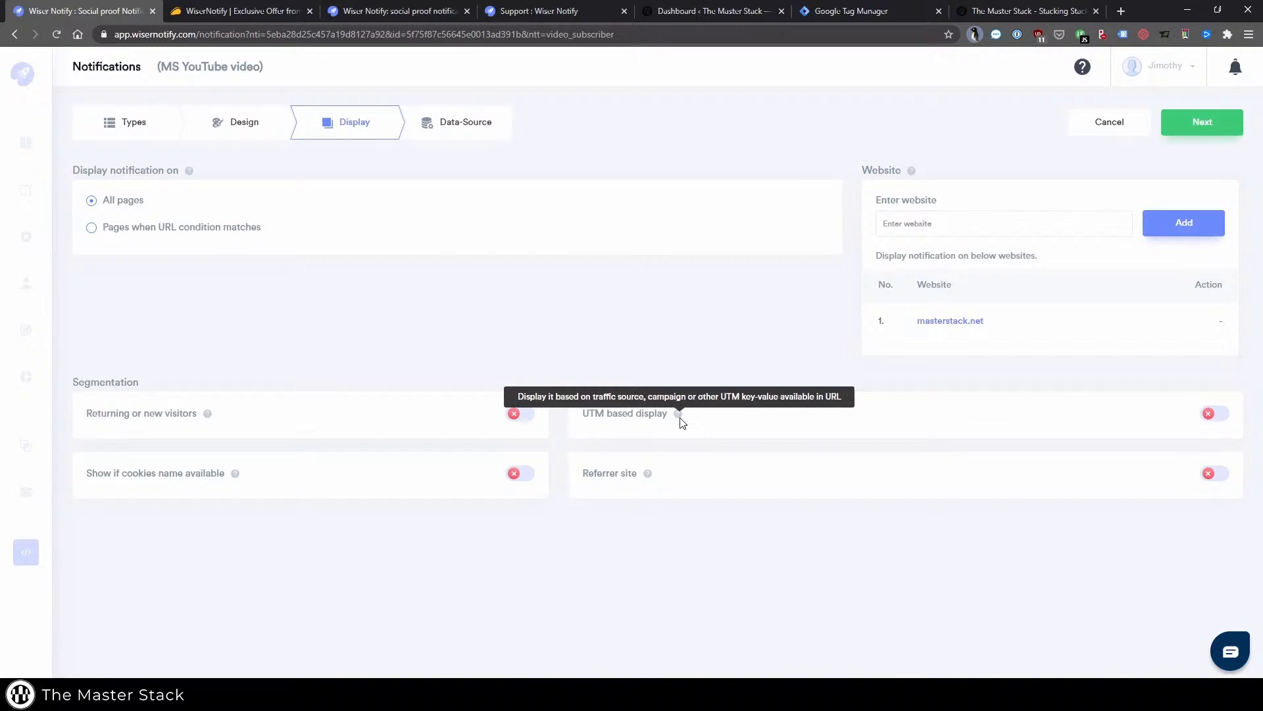
pyautogui.moveTo(647, 475)
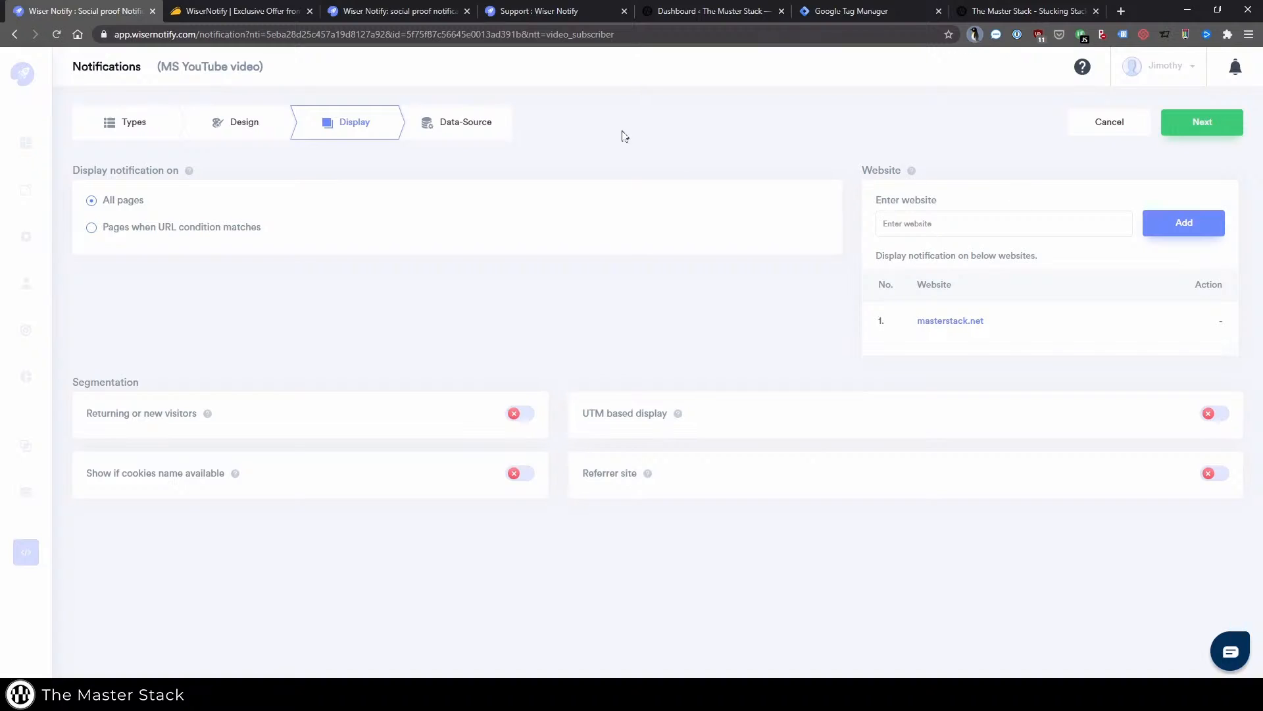
# Continue to the Data-Source stage and browse the installed and all available apps for adding an integration.
pyautogui.click(1187, 134)
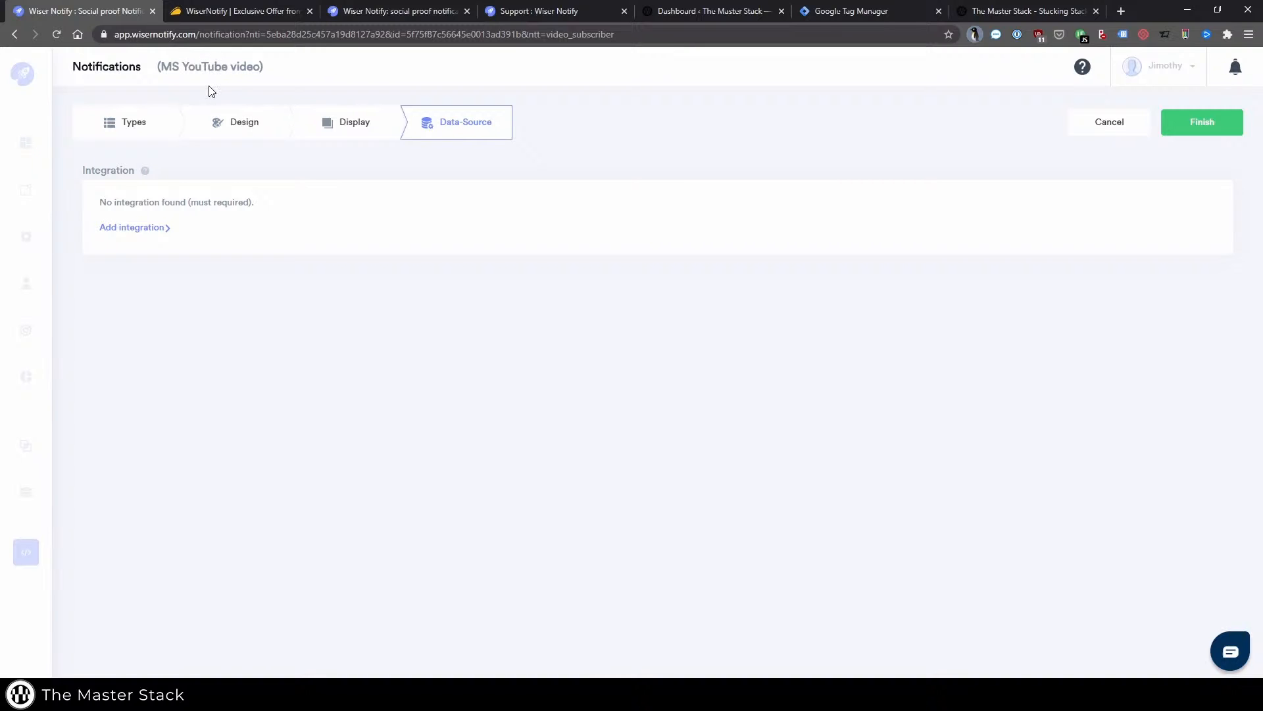
pyautogui.click(140, 233)
pyautogui.click(389, 125)
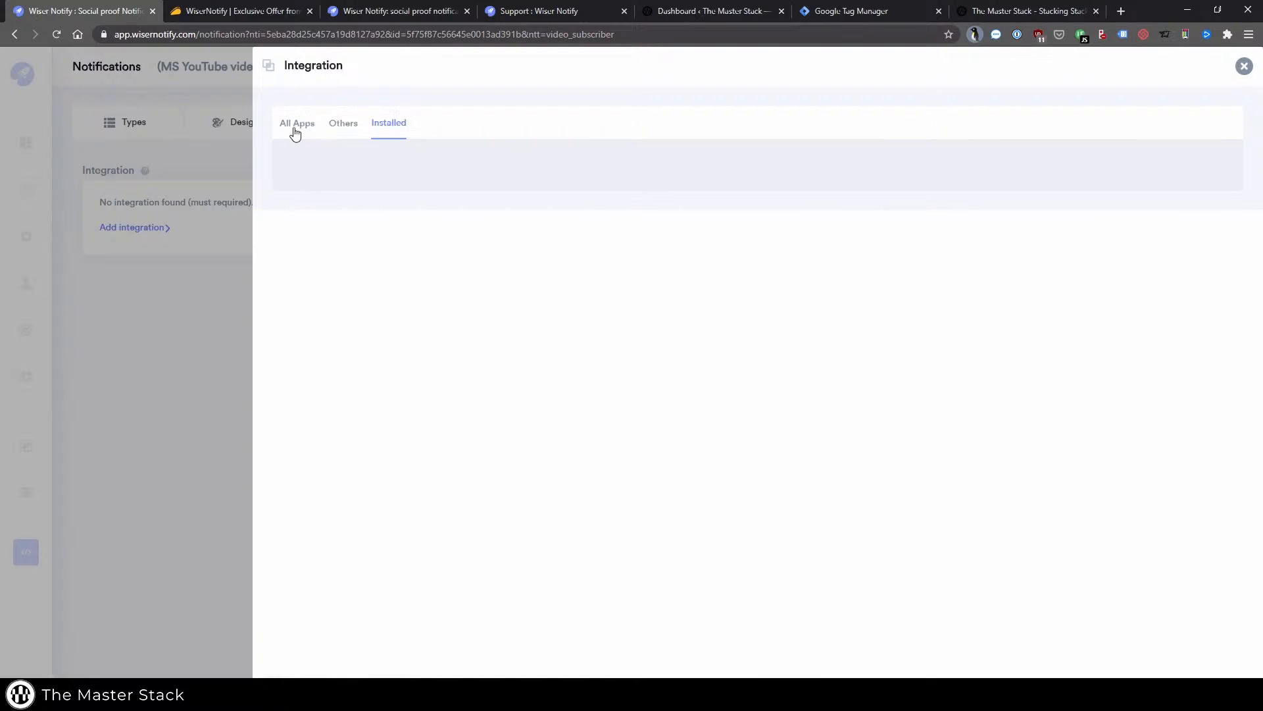
pyautogui.click(295, 128)
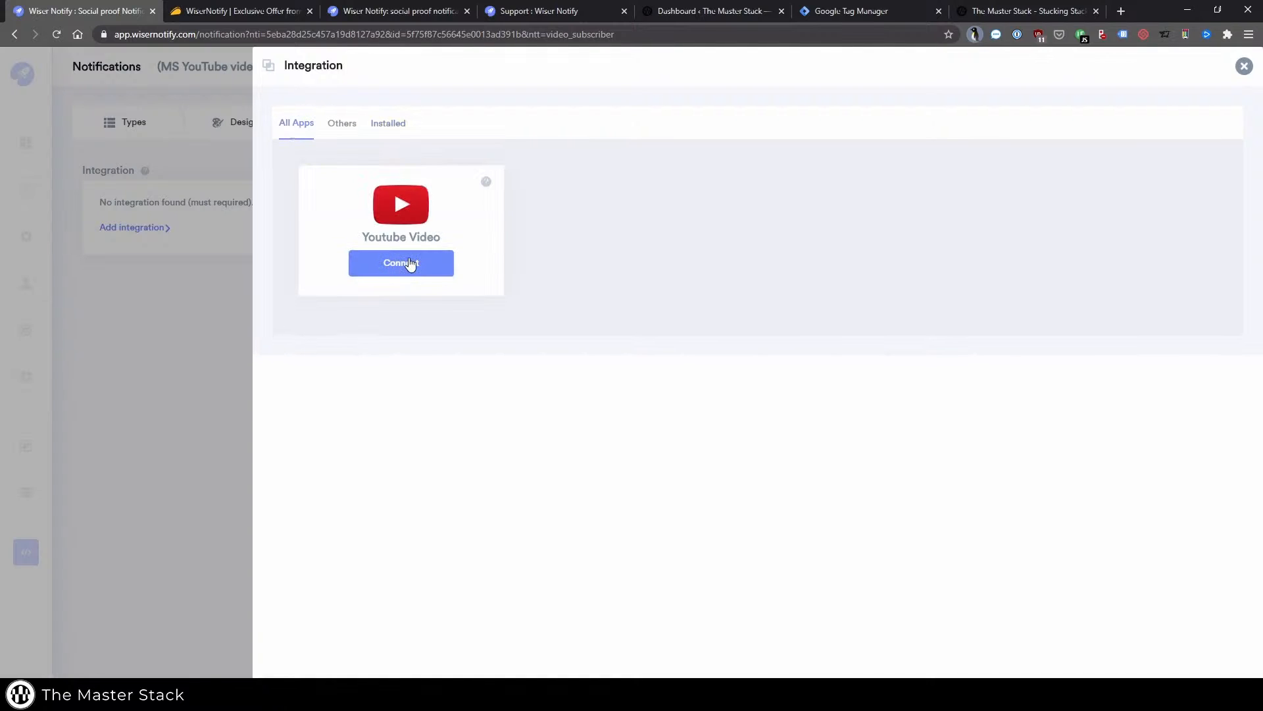
# Open the Youtube Video connection form and its help article, and select adding a video by video id.
pyautogui.click(410, 263)
pyautogui.click(637, 206)
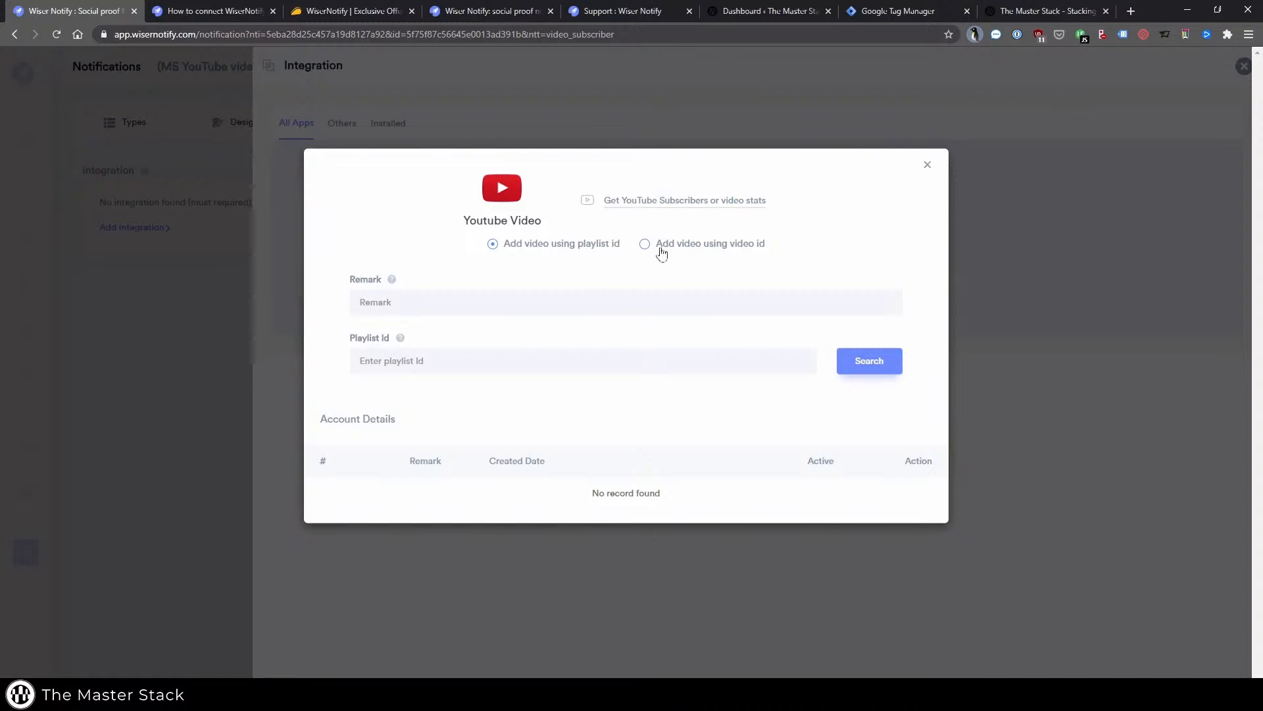
pyautogui.click(697, 250)
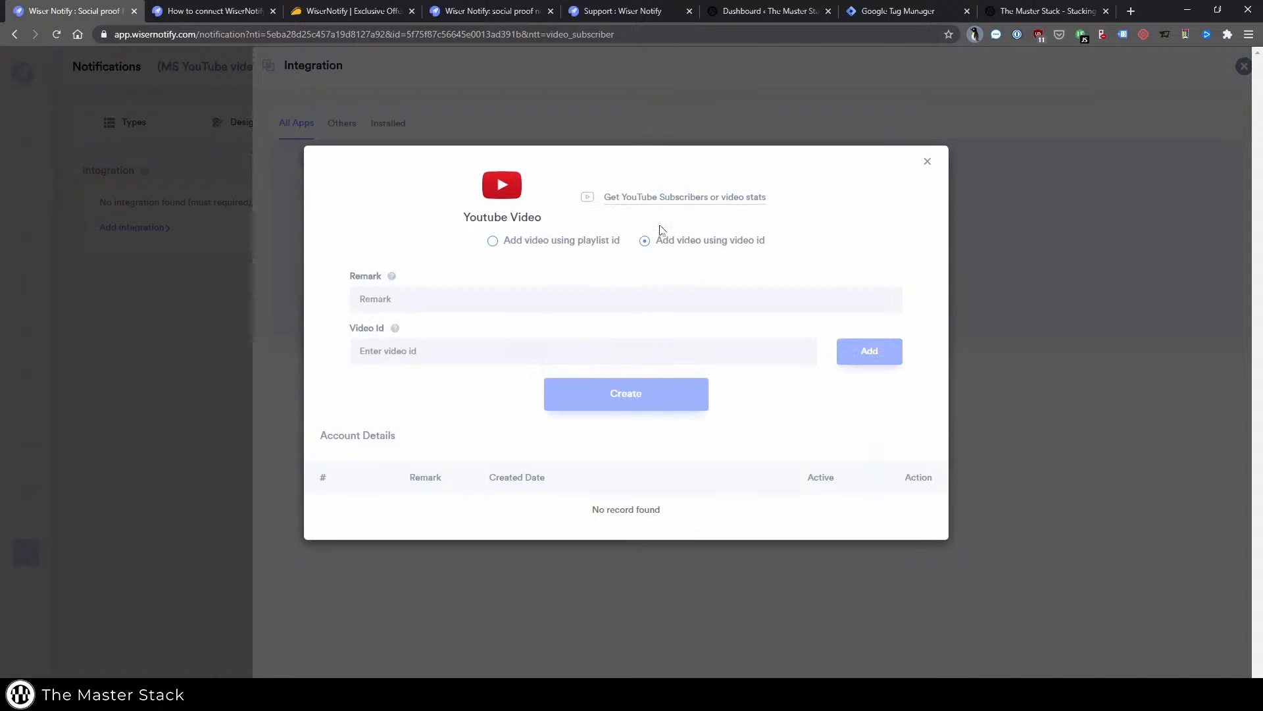
# Read the help article on connecting WiserNotify with Youtube video, covering both the playlist id and video id methods.
pyautogui.click(210, 11)
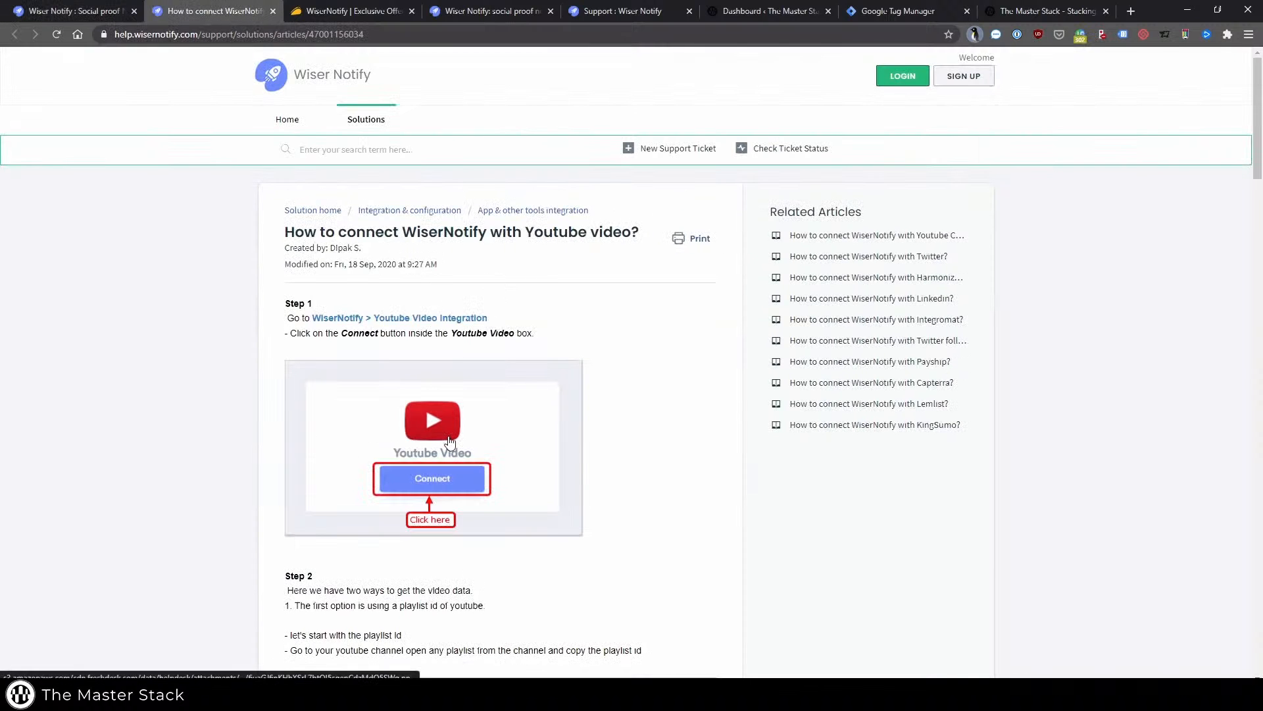
pyautogui.scroll(-15, 449, 440)
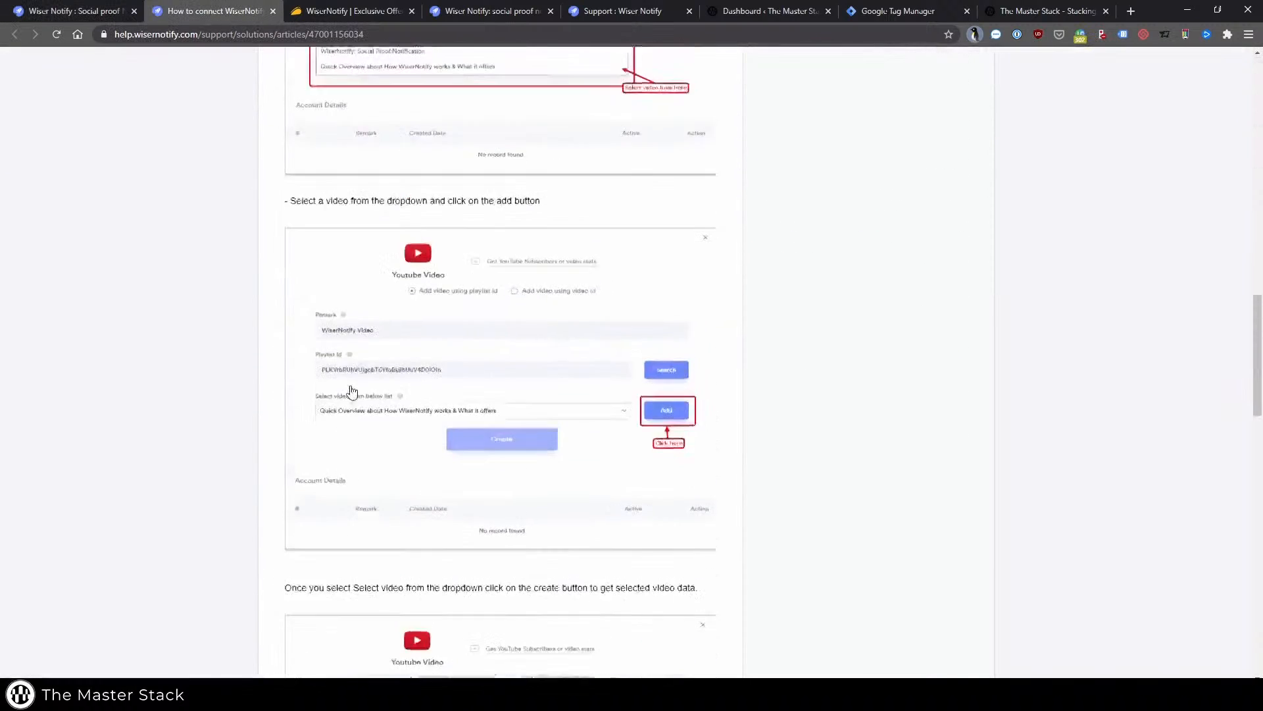
pyautogui.scroll(15, 355, 398)
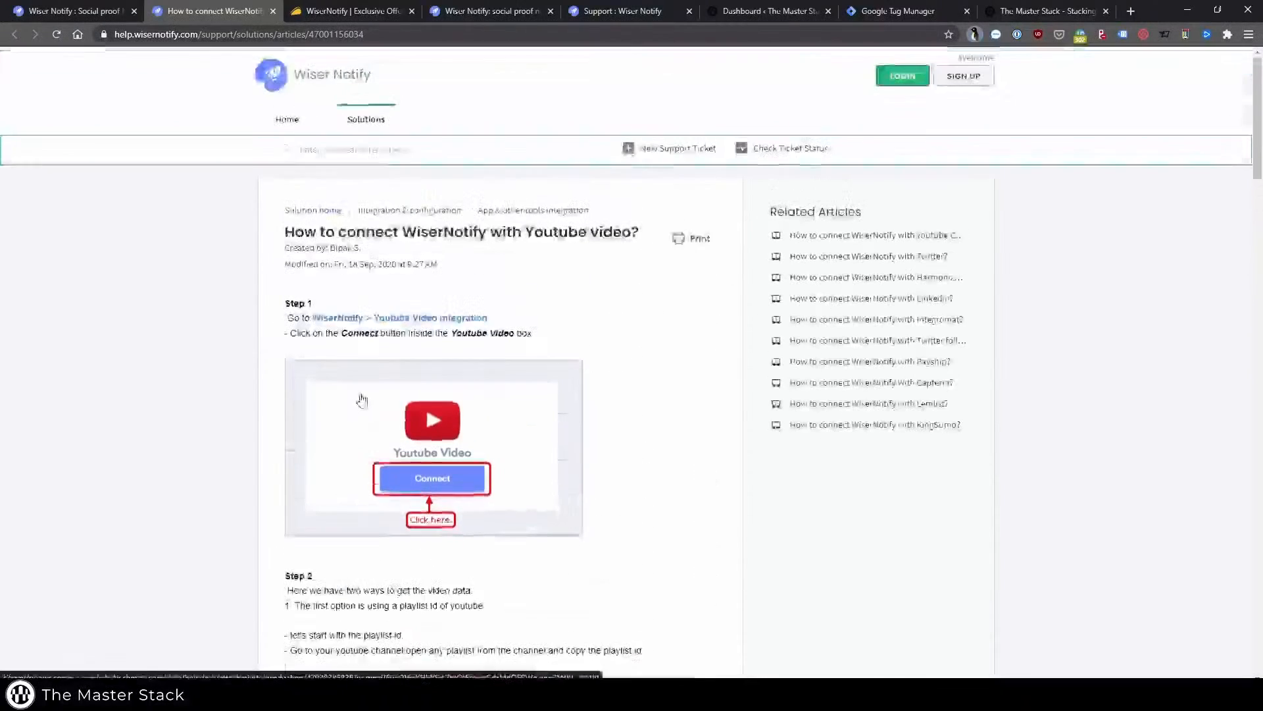
pyautogui.scroll(-4, 364, 399)
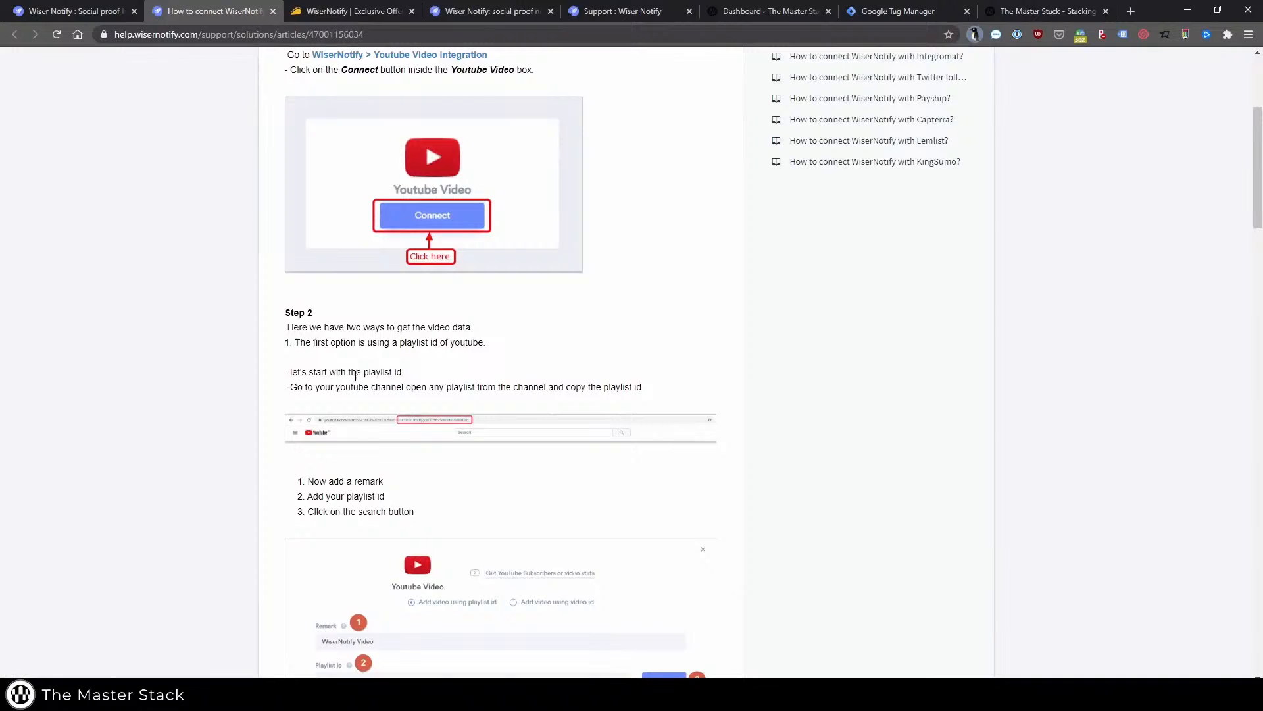
pyautogui.scroll(6, 281, 380)
pyautogui.scroll(-7, 470, 454)
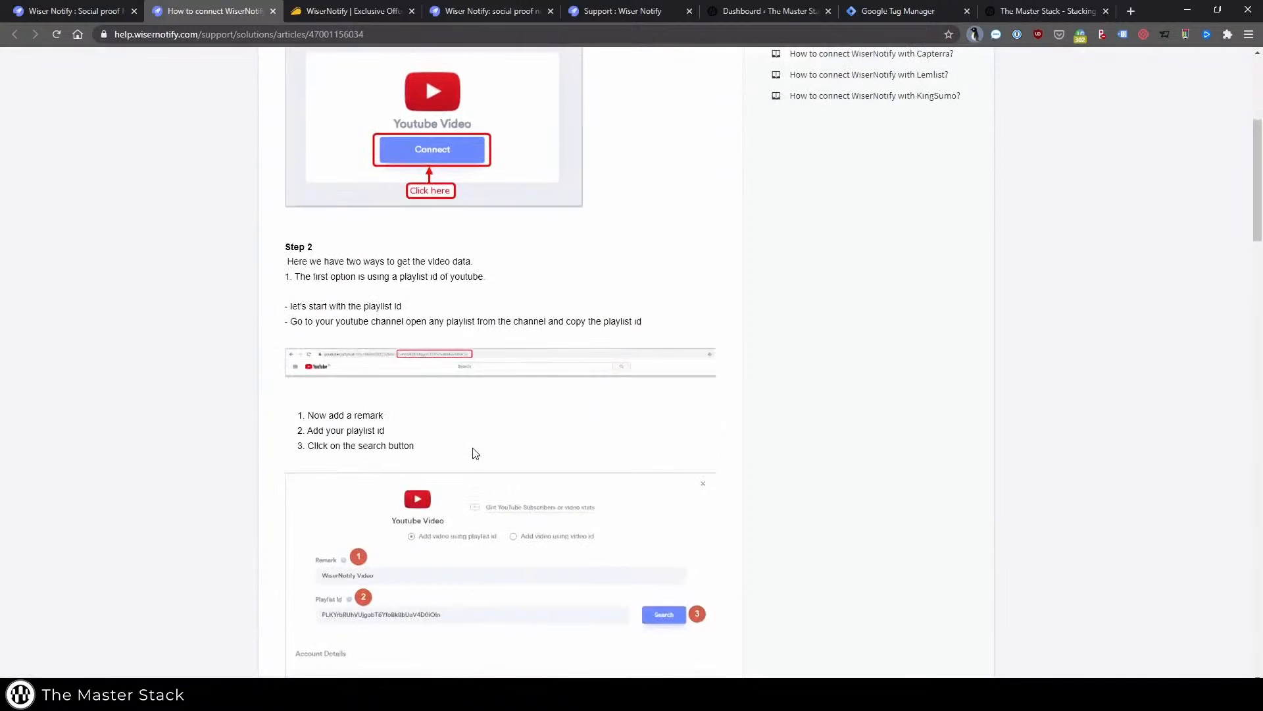
pyautogui.scroll(-8, 370, 425)
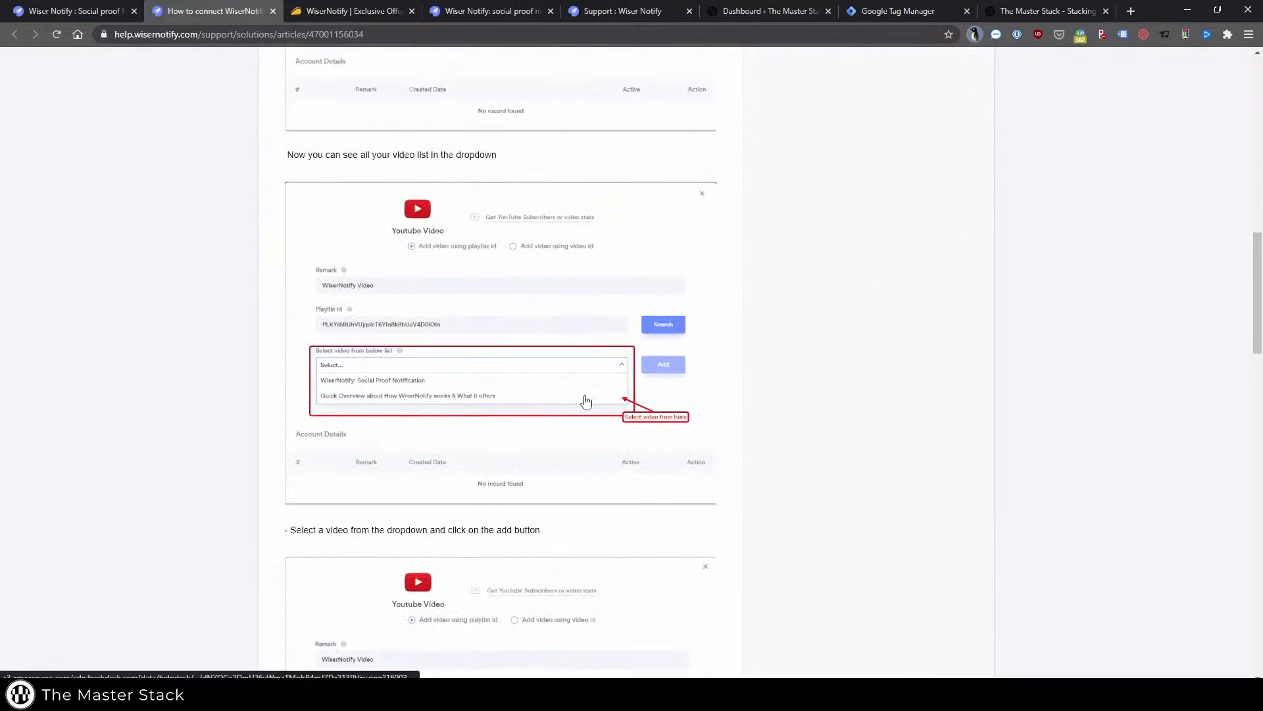
pyautogui.scroll(-4, 542, 410)
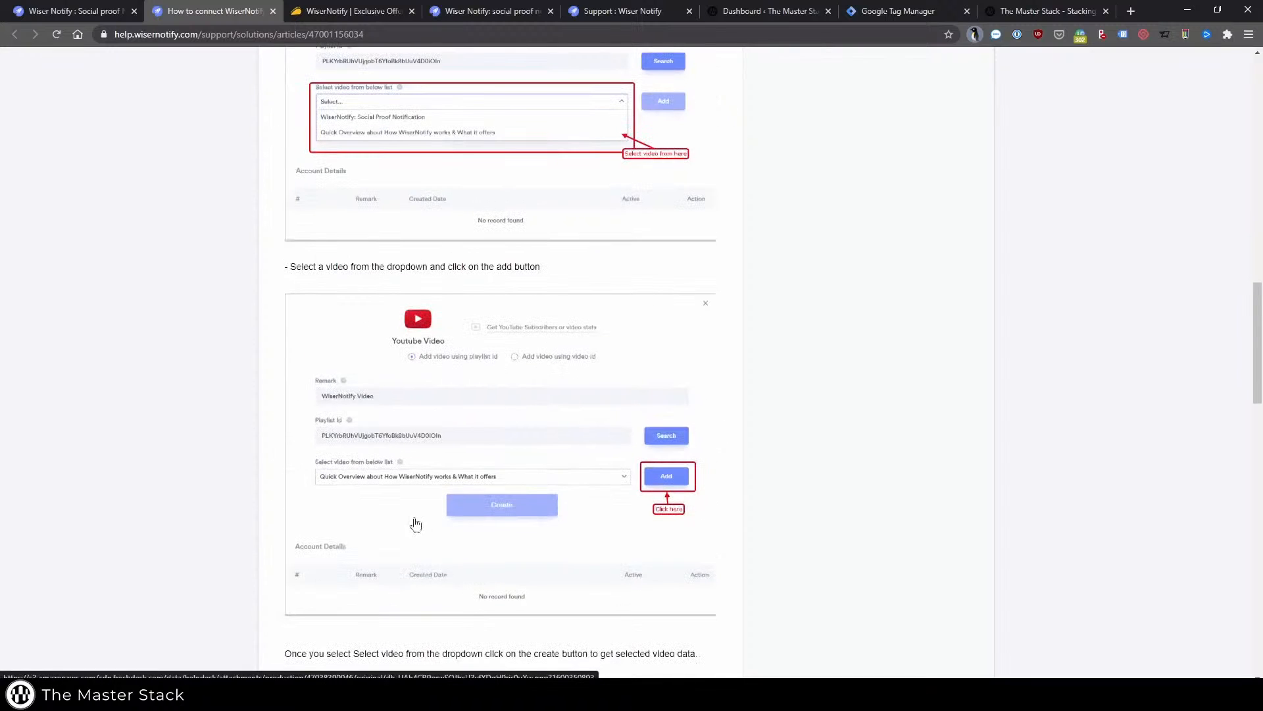
pyautogui.scroll(-7, 500, 504)
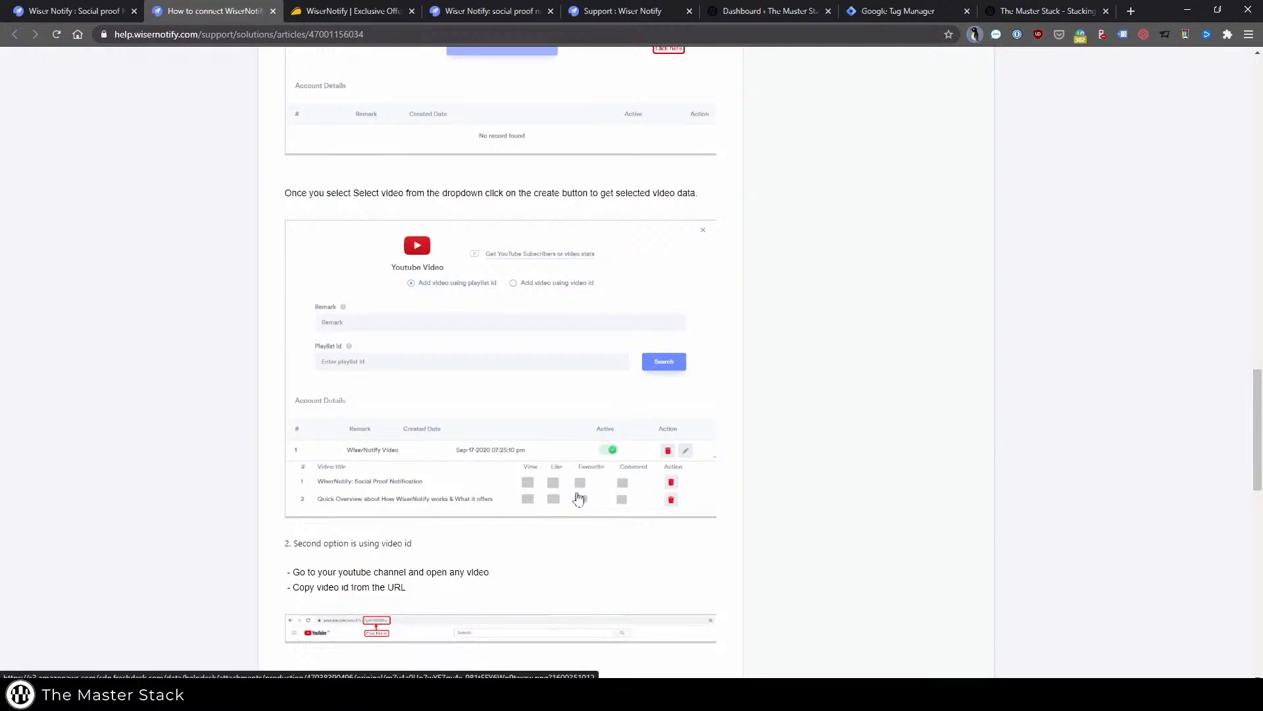
pyautogui.scroll(-4, 422, 418)
pyautogui.scroll(1, 422, 418)
pyautogui.scroll(-4, 421, 417)
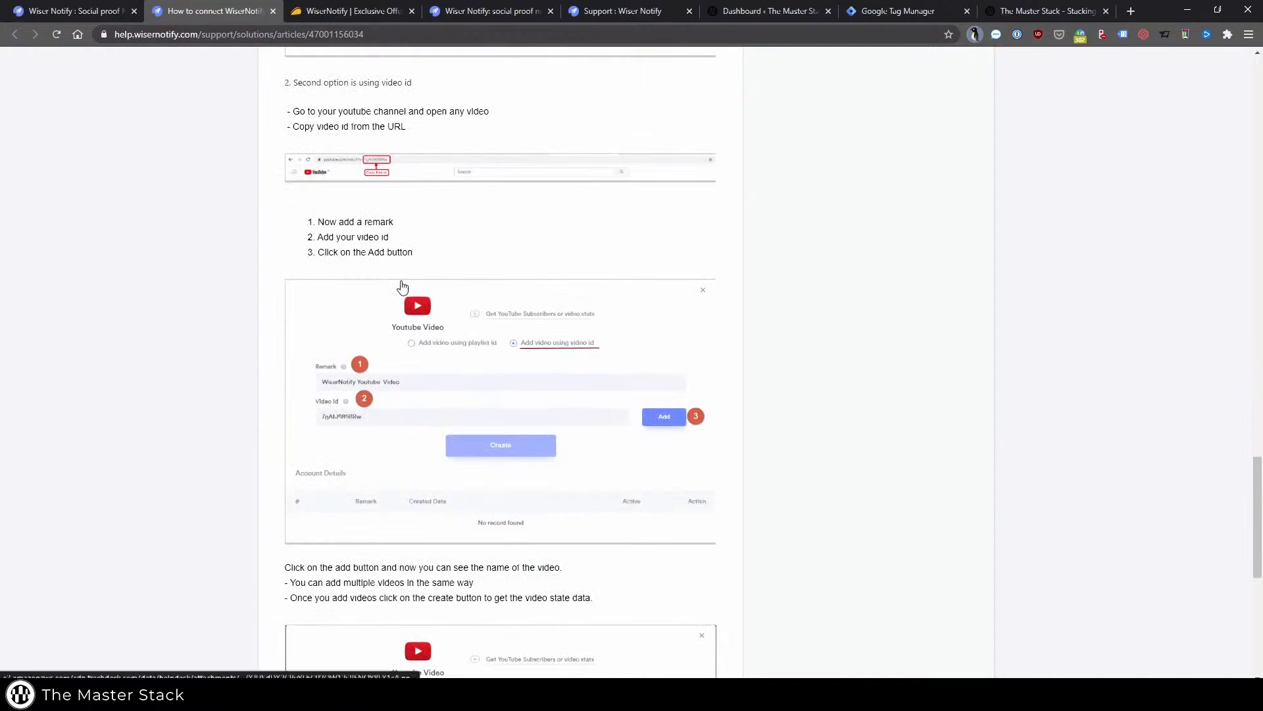
pyautogui.scroll(-1, 327, 353)
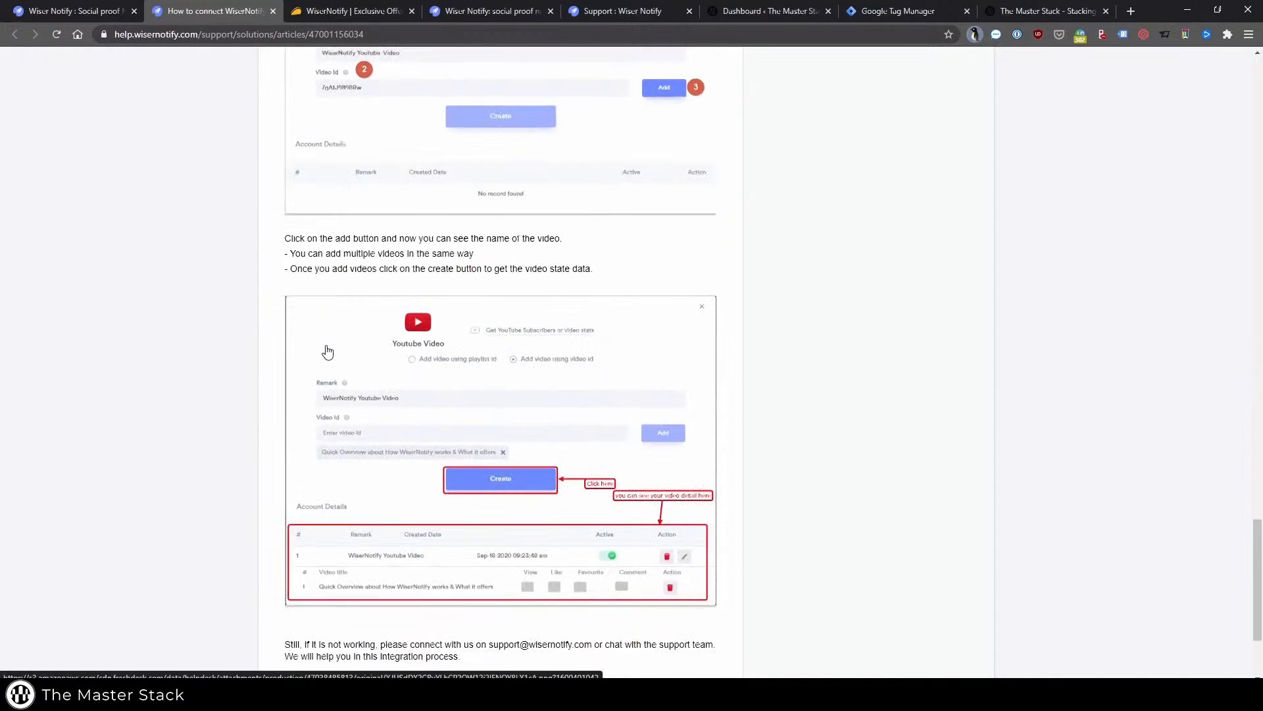
pyautogui.press('Home')
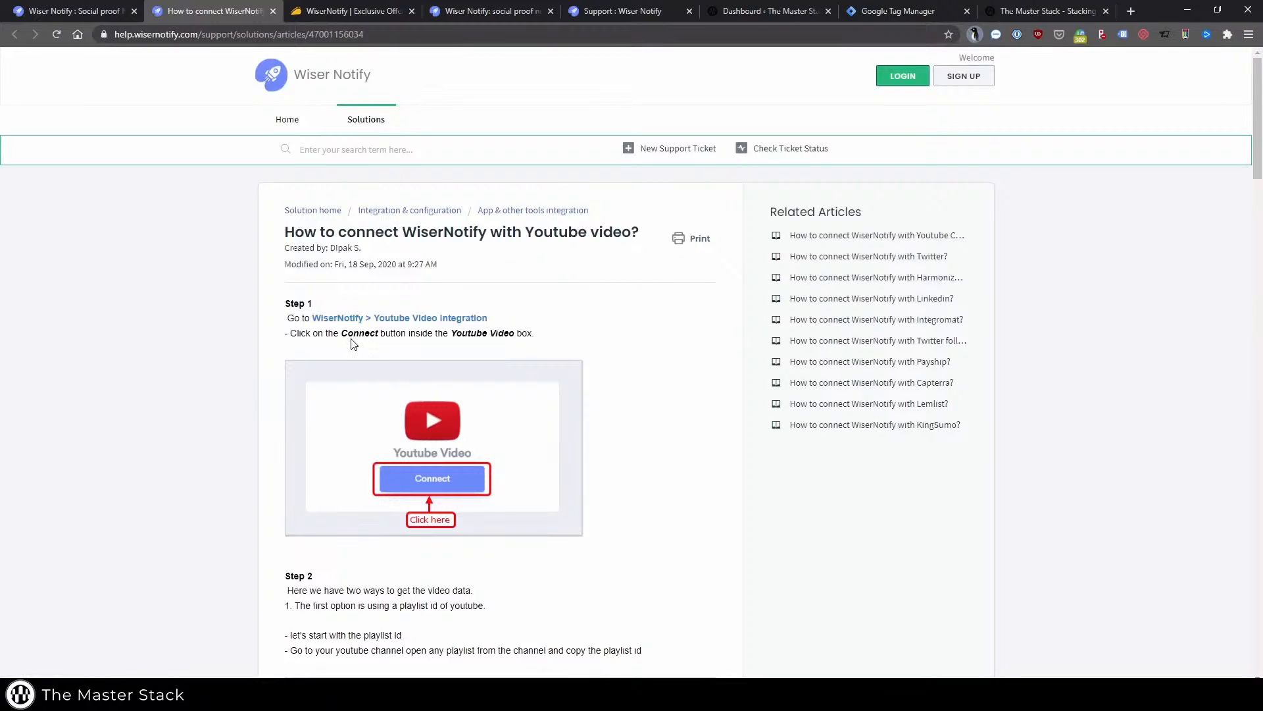
# Close the Youtube Video connection form without connecting, and finish the notification while leaving it switched off.
pyautogui.click(75, 11)
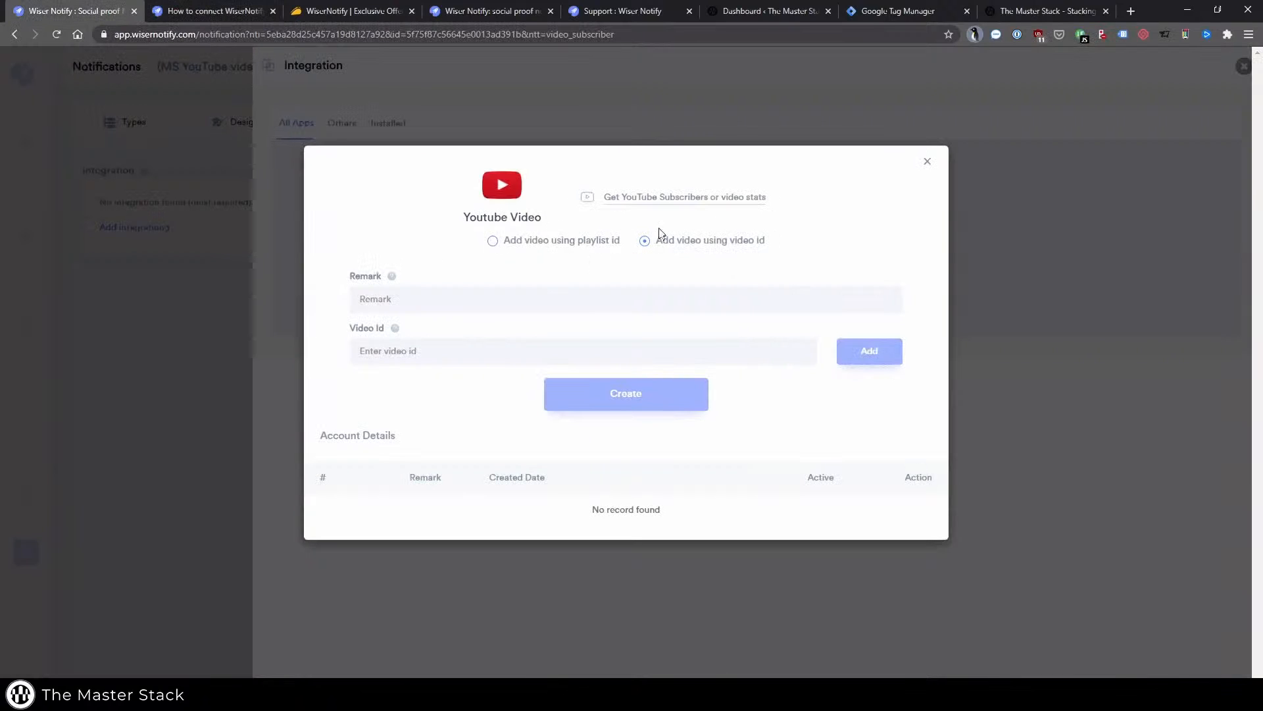
pyautogui.click(928, 164)
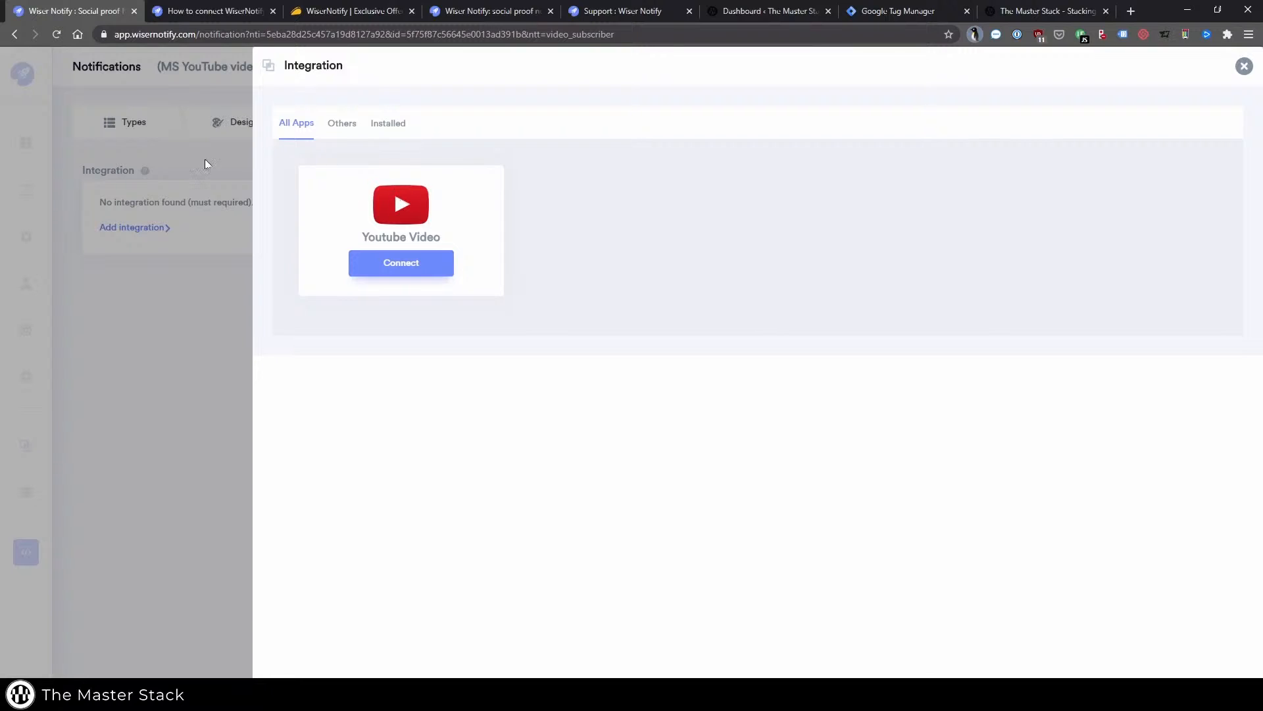
pyautogui.click(1198, 129)
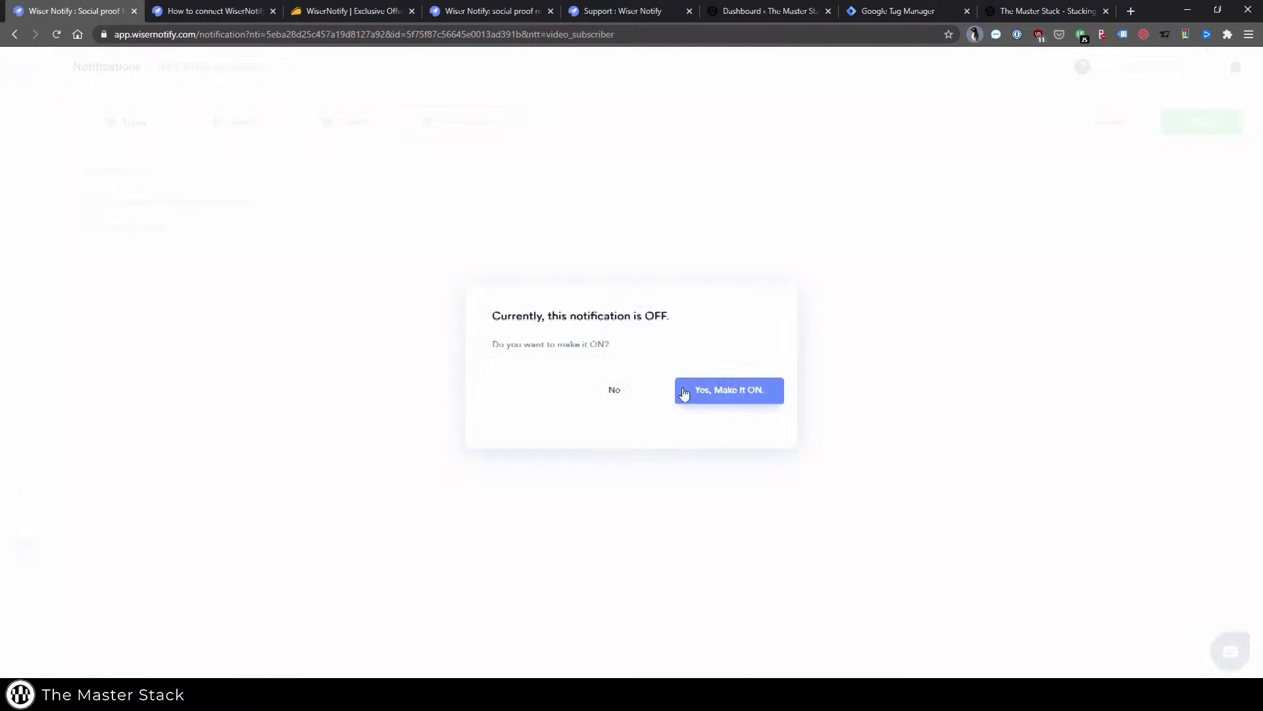
pyautogui.click(608, 392)
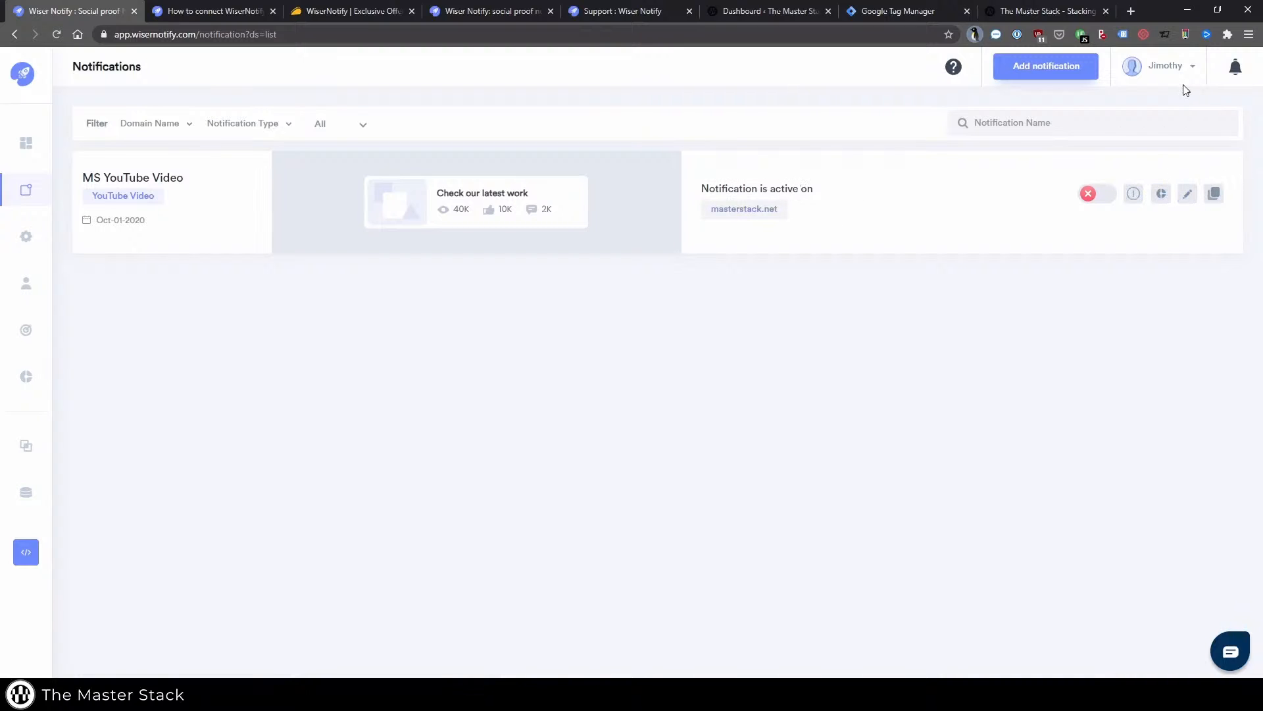
# Create a Channel Subscriber notification named MS Youtube Channel Subscriber for masterstack.net, using the "Follow WiserNotify channel" design.
pyautogui.click(1066, 67)
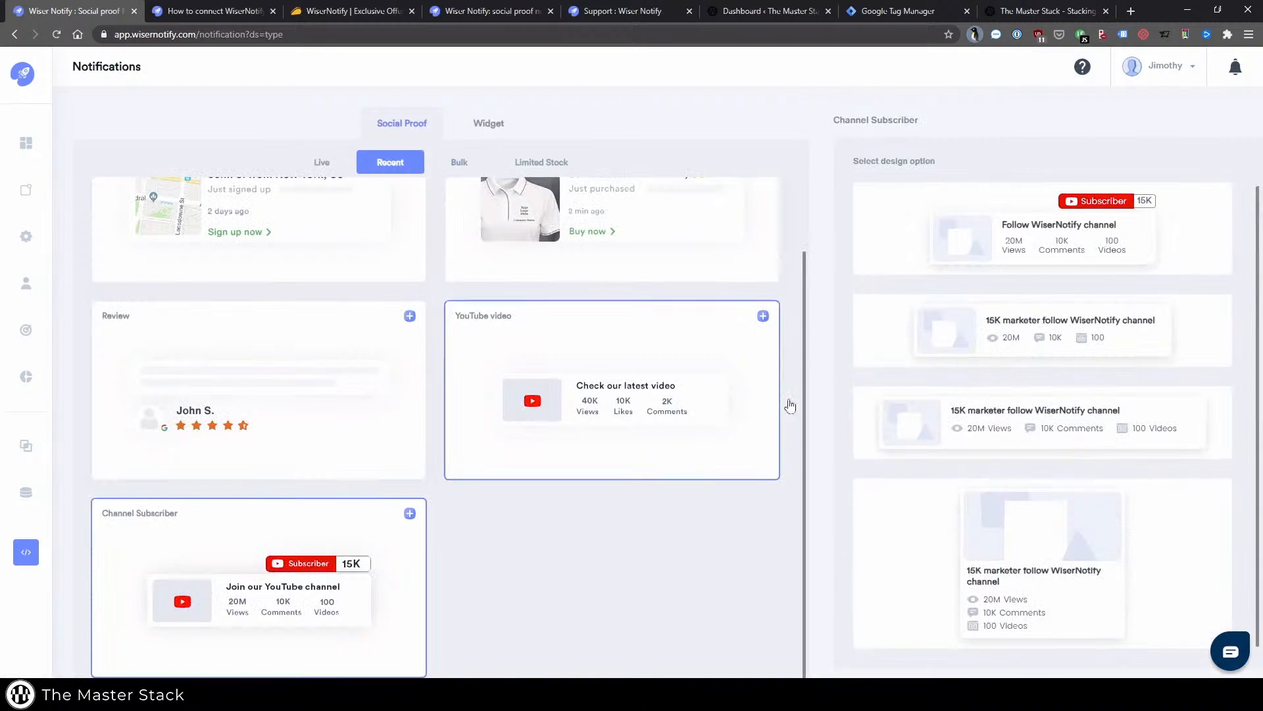
pyautogui.click(1003, 247)
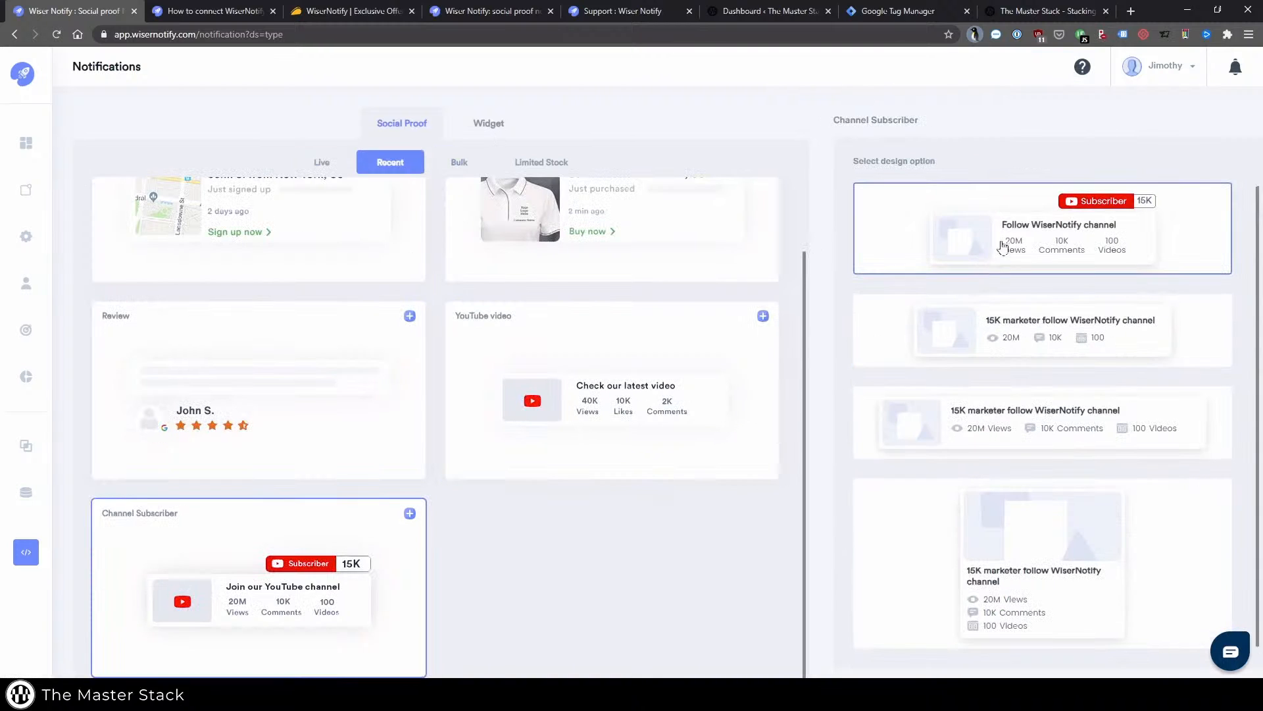
pyautogui.click(989, 249)
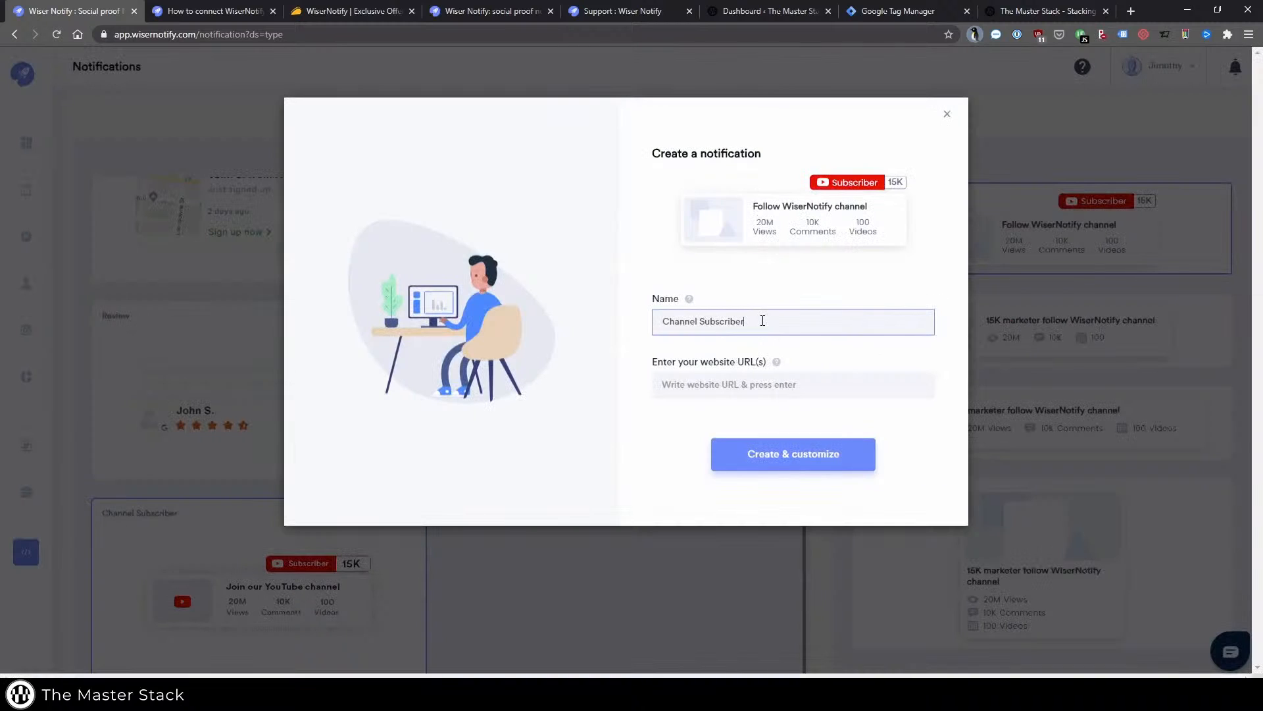
pyautogui.click(783, 461)
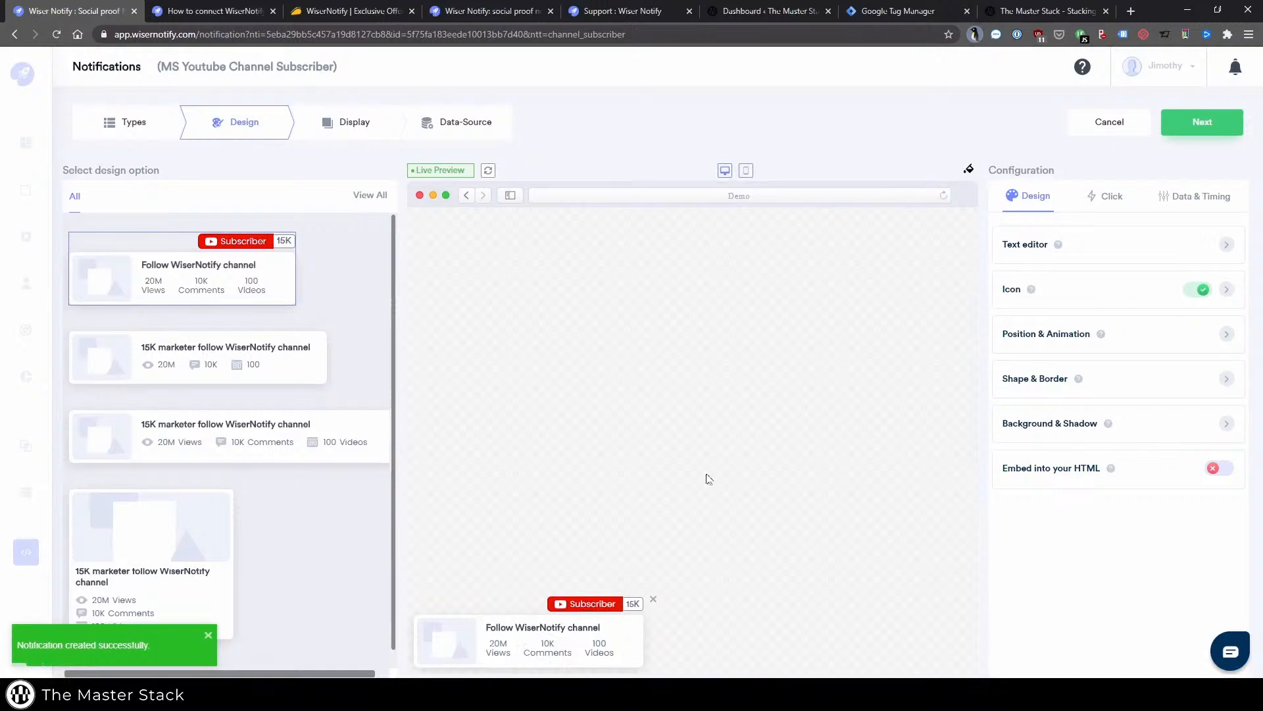
# Review the new notification's click settings and its data and timing settings, and return to the design settings.
pyautogui.click(1113, 197)
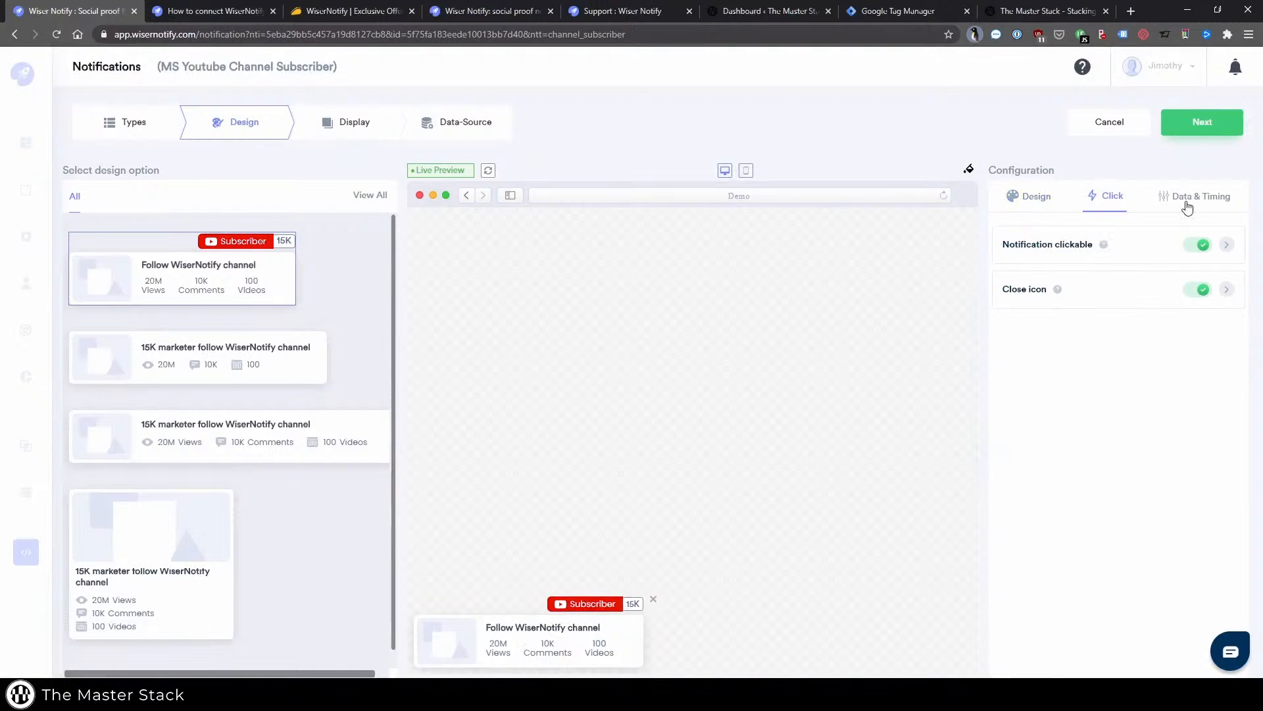
pyautogui.click(1188, 205)
pyautogui.click(1025, 202)
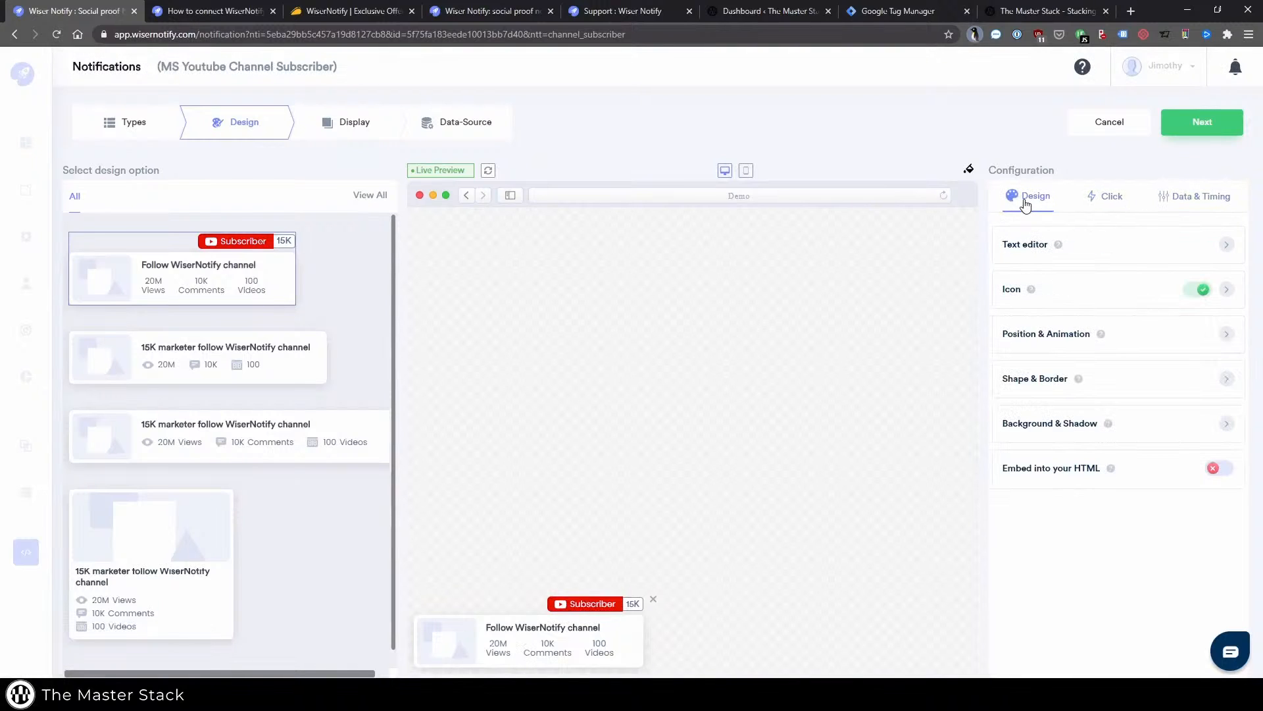
# Continue through the Display stage with all pages selected, and start adding an integration in the Data-Source stage.
pyautogui.click(1229, 121)
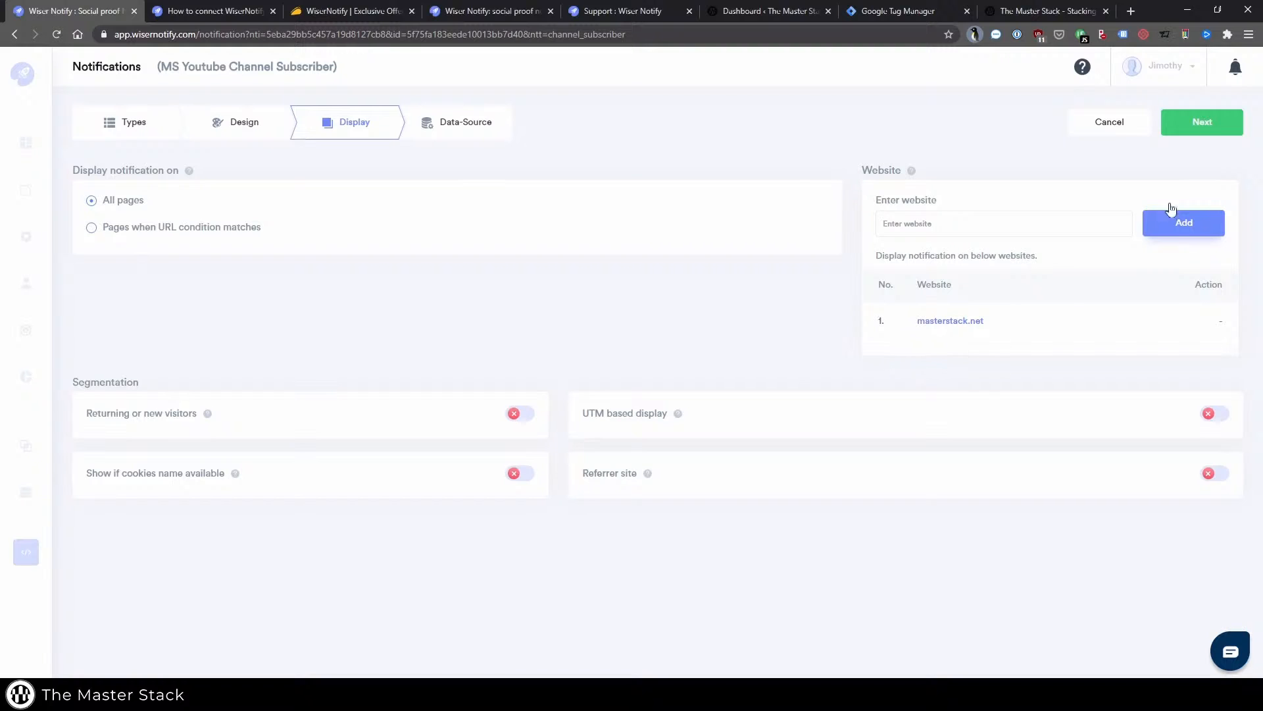
pyautogui.click(1183, 120)
pyautogui.click(120, 229)
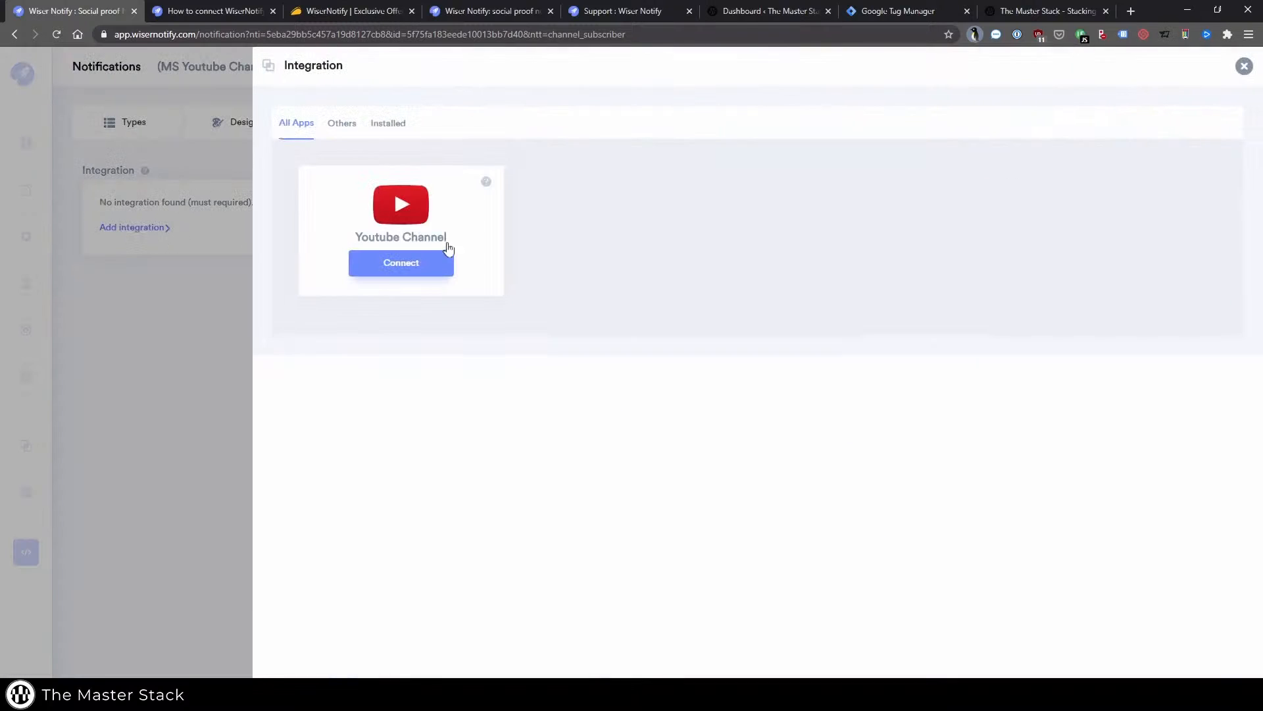
# Open the Youtube Channel connection form and read its help article on connecting by channel id or username.
pyautogui.click(398, 264)
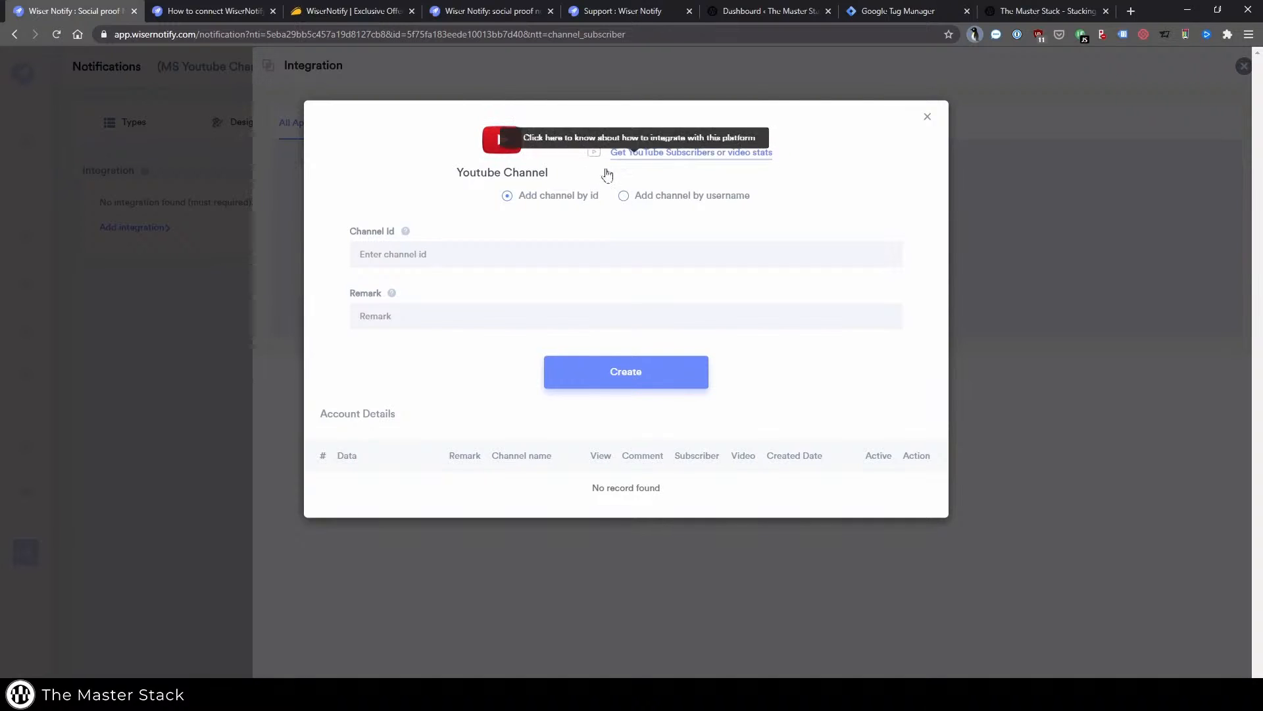
pyautogui.click(405, 231)
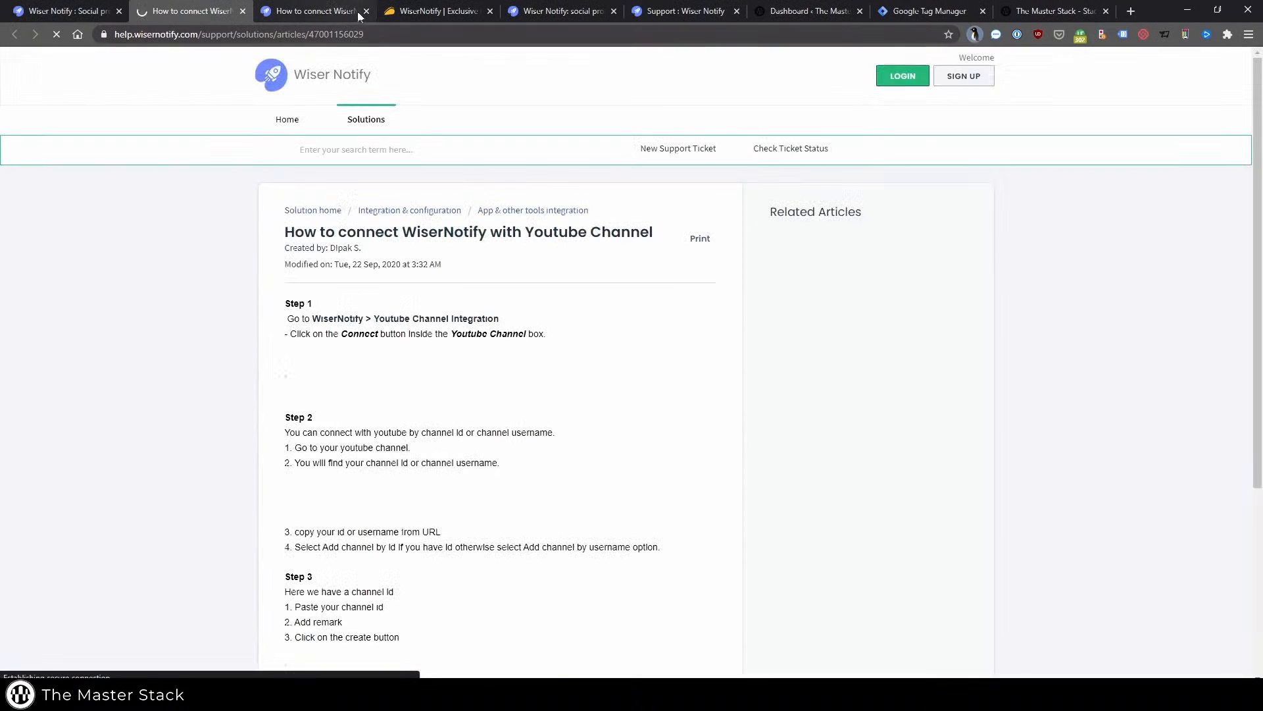
pyautogui.click(367, 11)
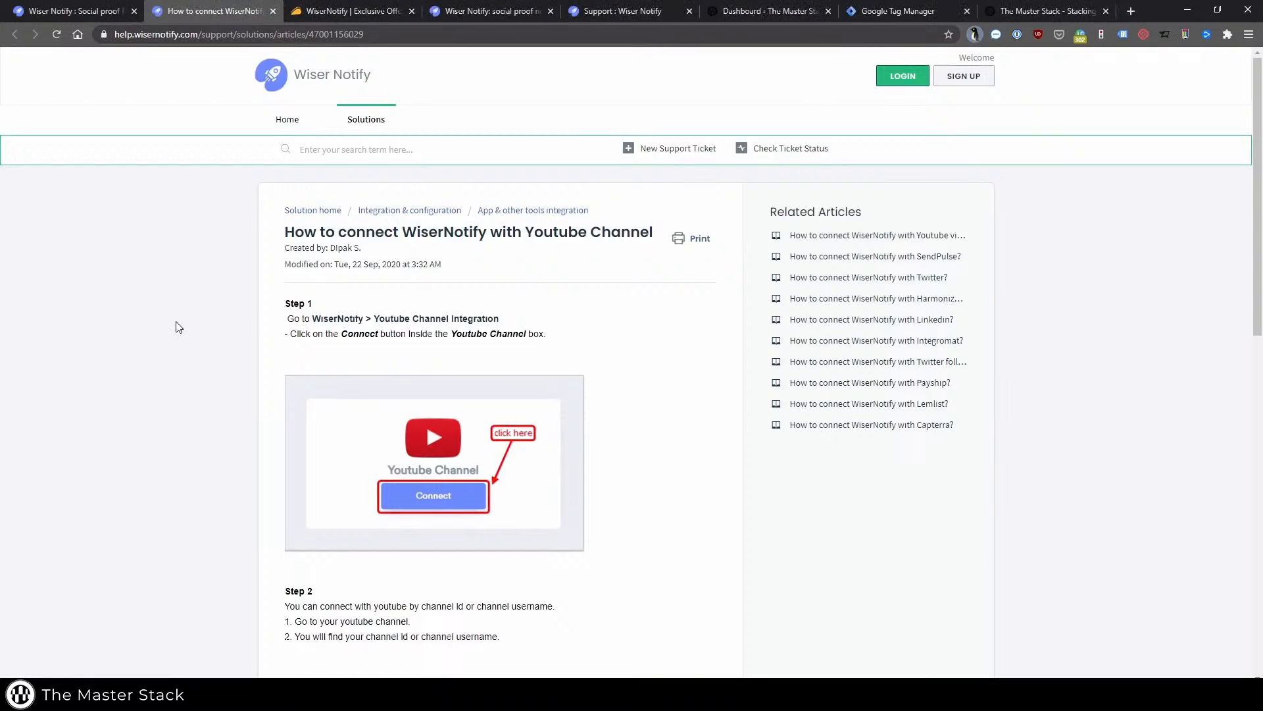
pyautogui.scroll(-2, 176, 327)
pyautogui.scroll(-10, 177, 327)
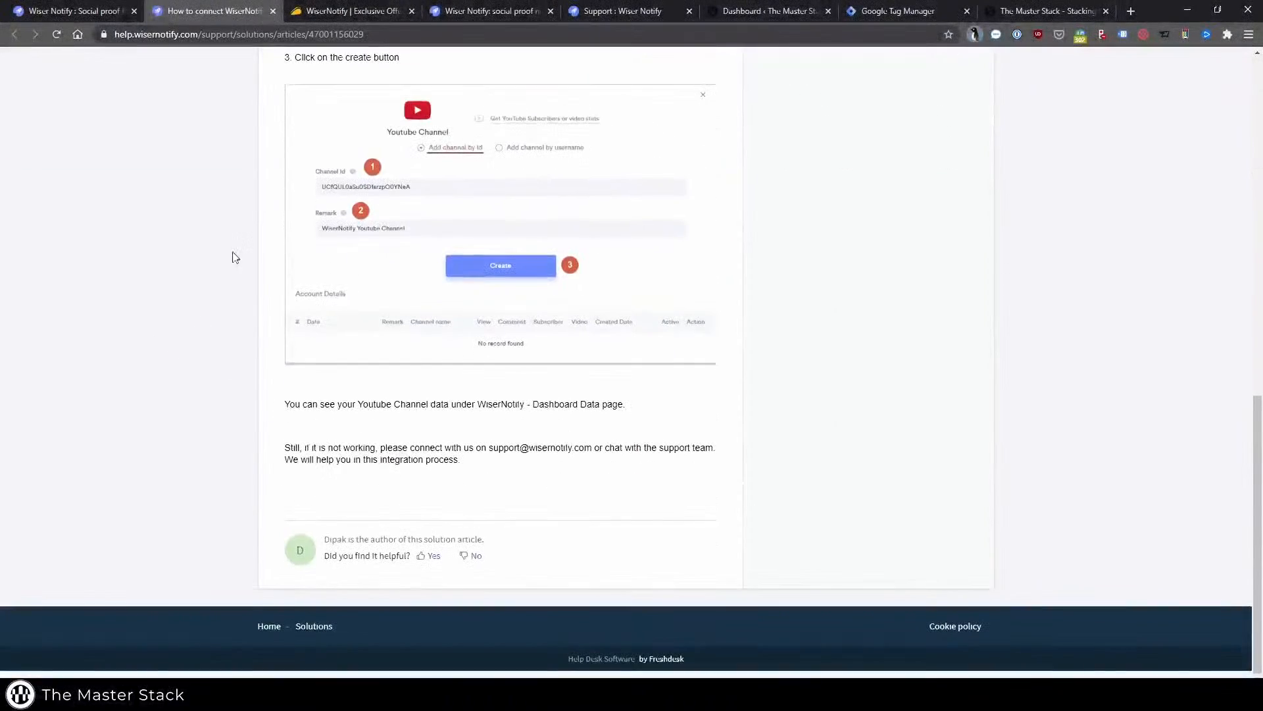
pyautogui.scroll(15, 280, 269)
pyautogui.scroll(-3, 280, 268)
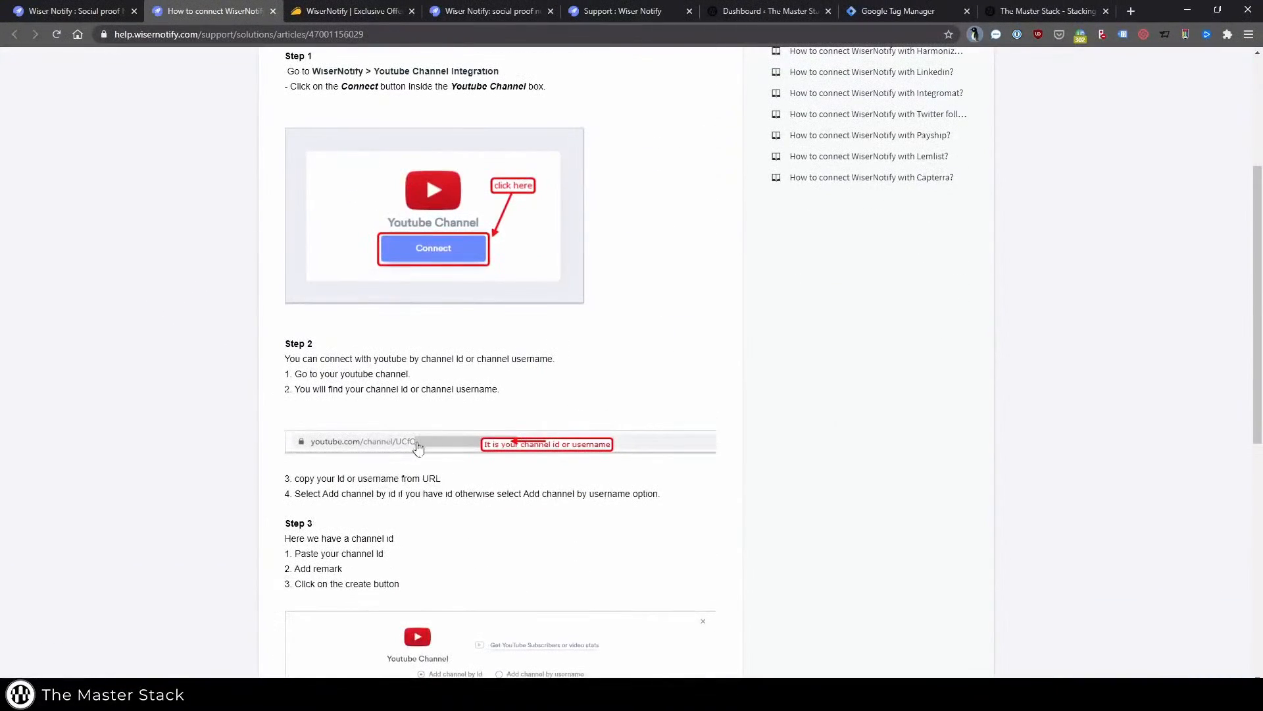
pyautogui.middleClick(238, 9)
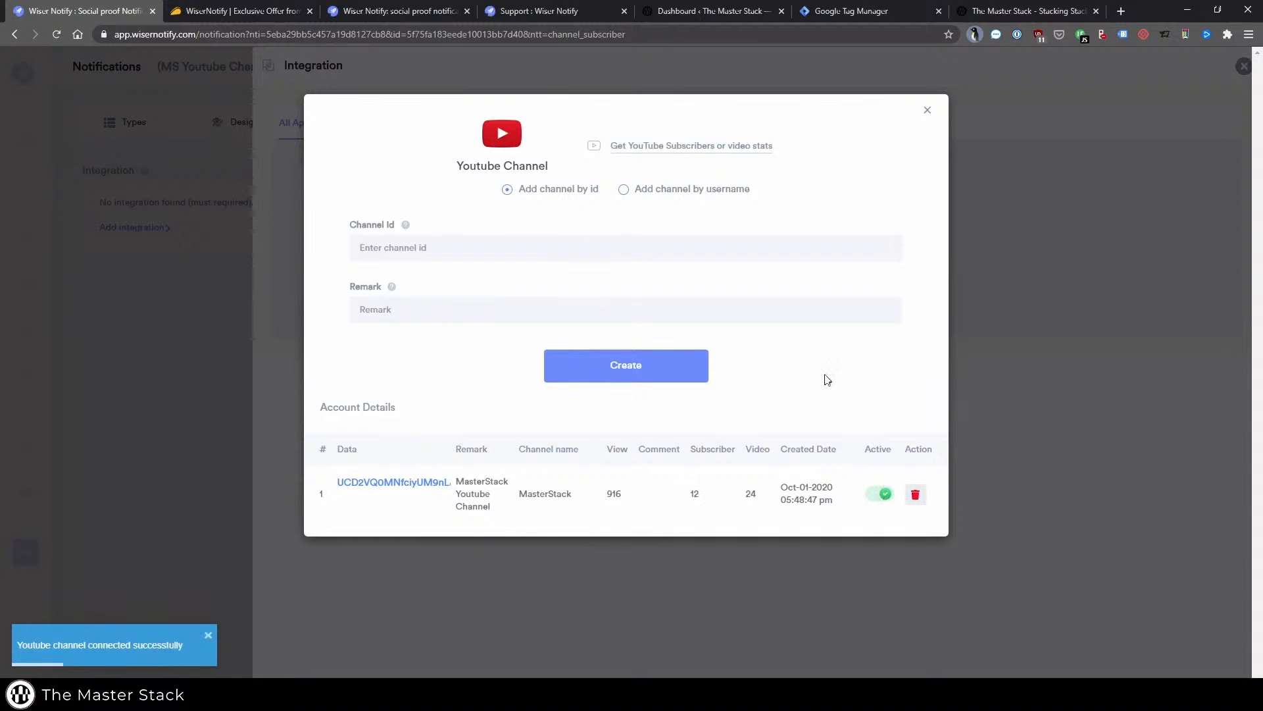
# Return to the Data-Source stage, select the MasterStack Youtube Channel as the source, and finish the notification with it switched on.
pyautogui.click(454, 569)
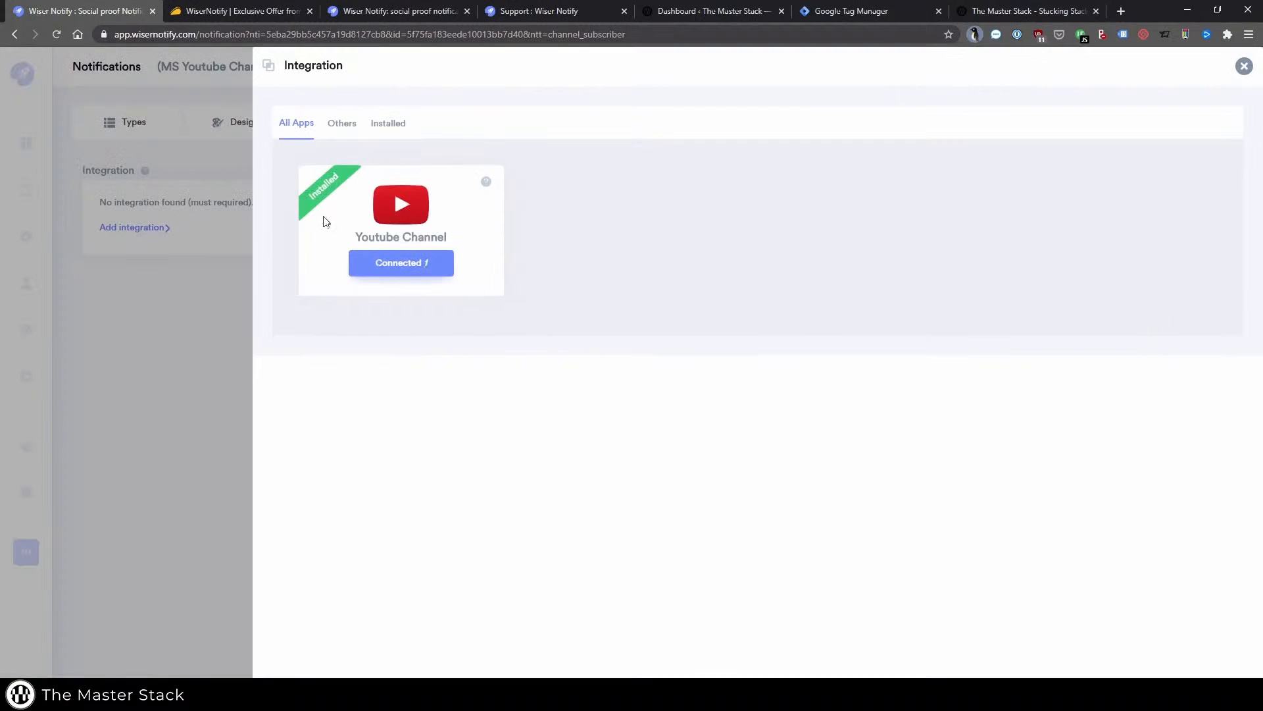
pyautogui.click(324, 222)
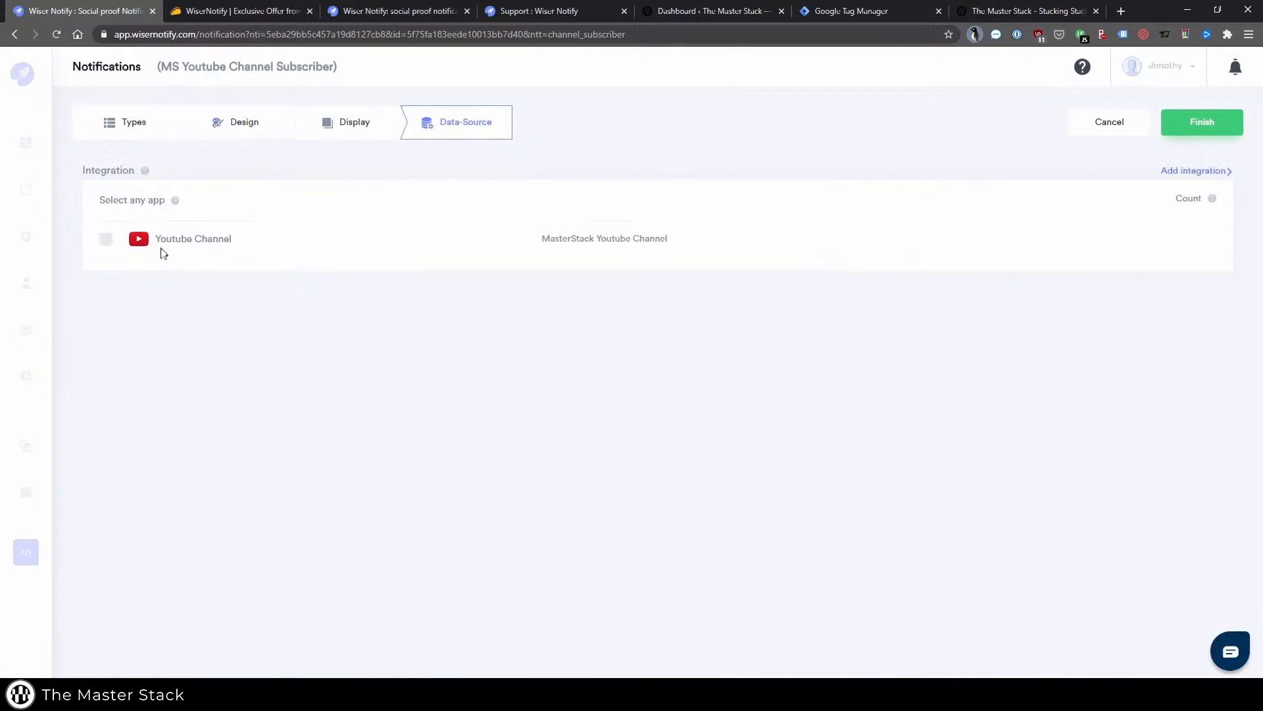
pyautogui.click(107, 240)
pyautogui.click(1199, 134)
pyautogui.click(701, 389)
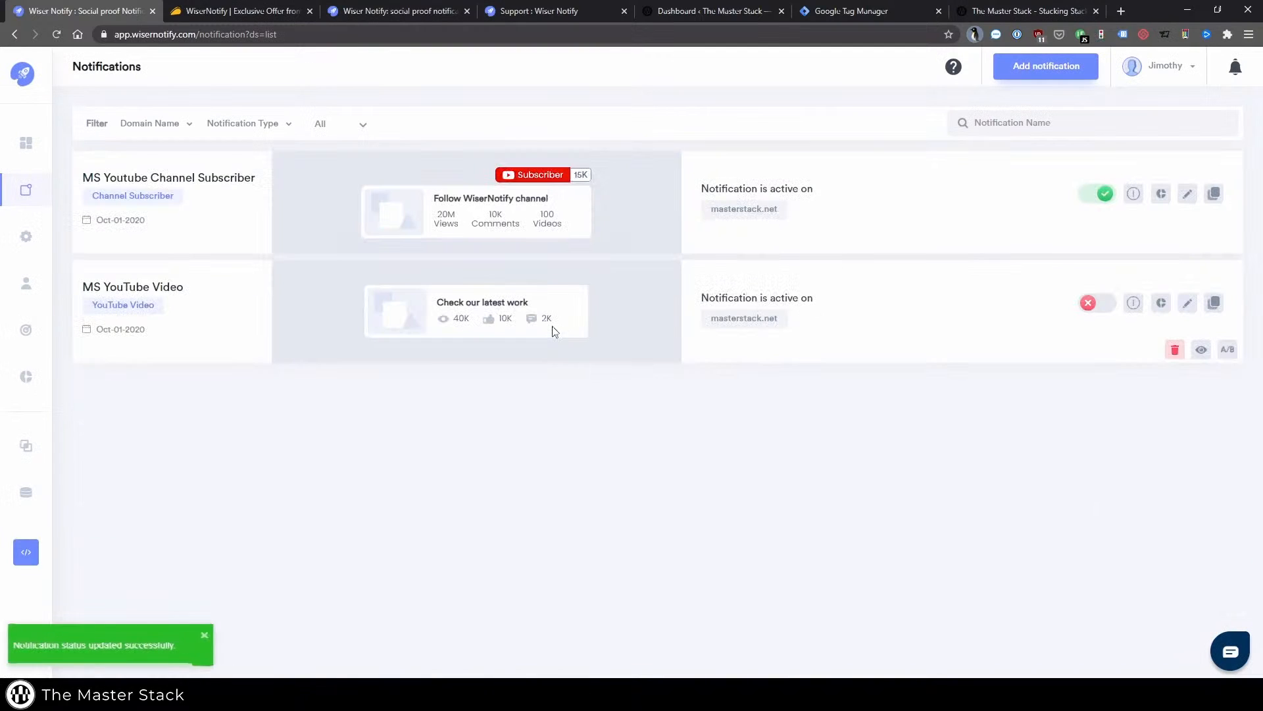
# Check the channel subscriber notification's statistics and its figures for today on the dashboard.
pyautogui.click(1163, 195)
pyautogui.click(531, 496)
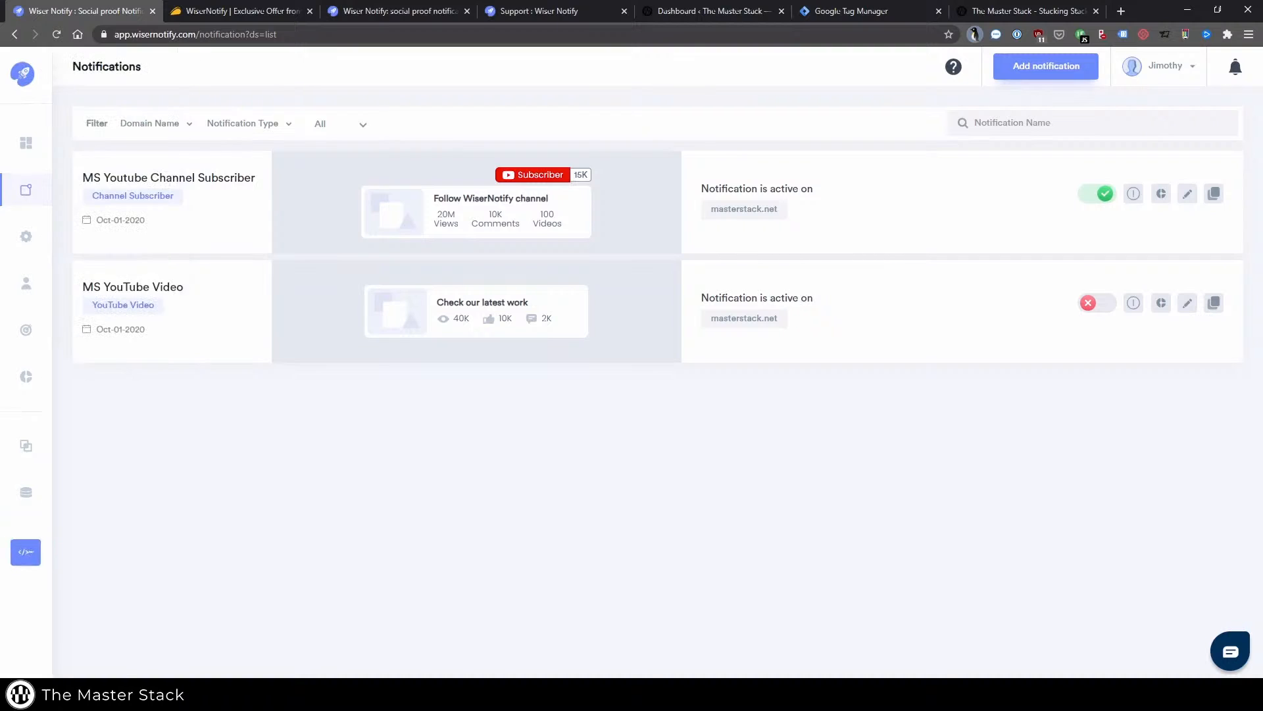
pyautogui.click(32, 143)
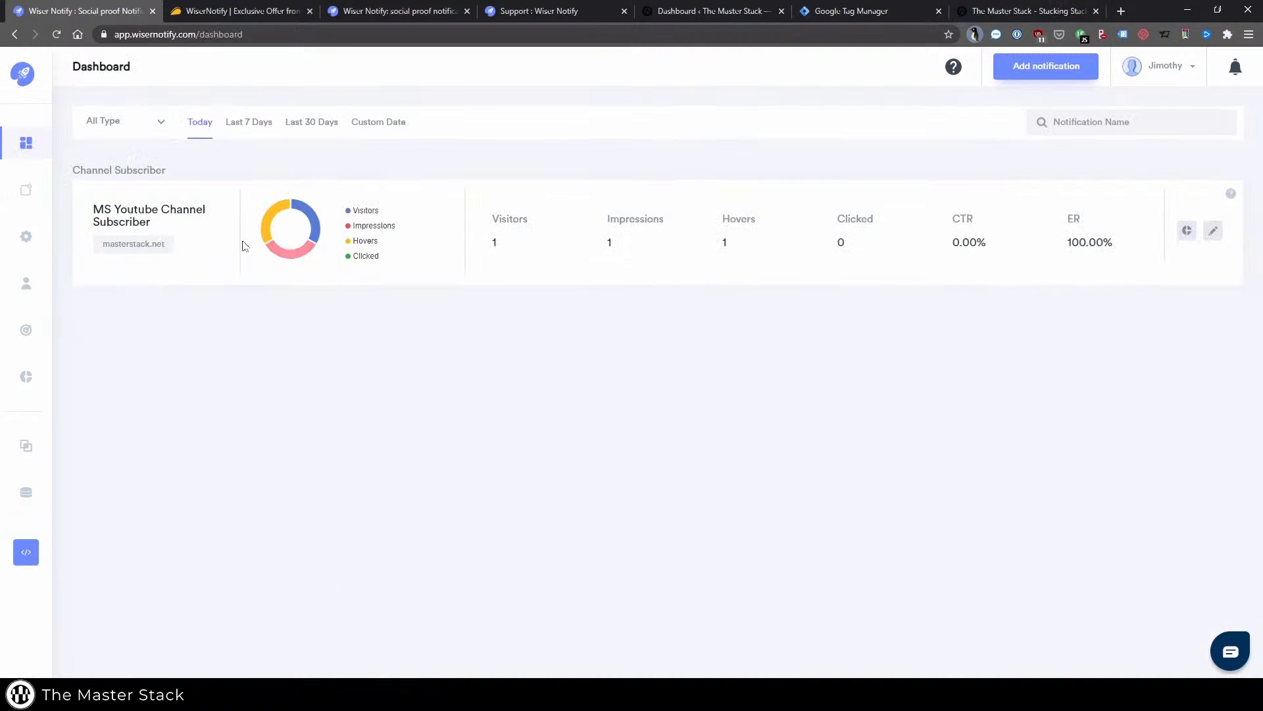
# Reload the Master Stack website to check the live channel subscriber notification, and return to WiserNotify.
pyautogui.click(987, 11)
pyautogui.click(58, 36)
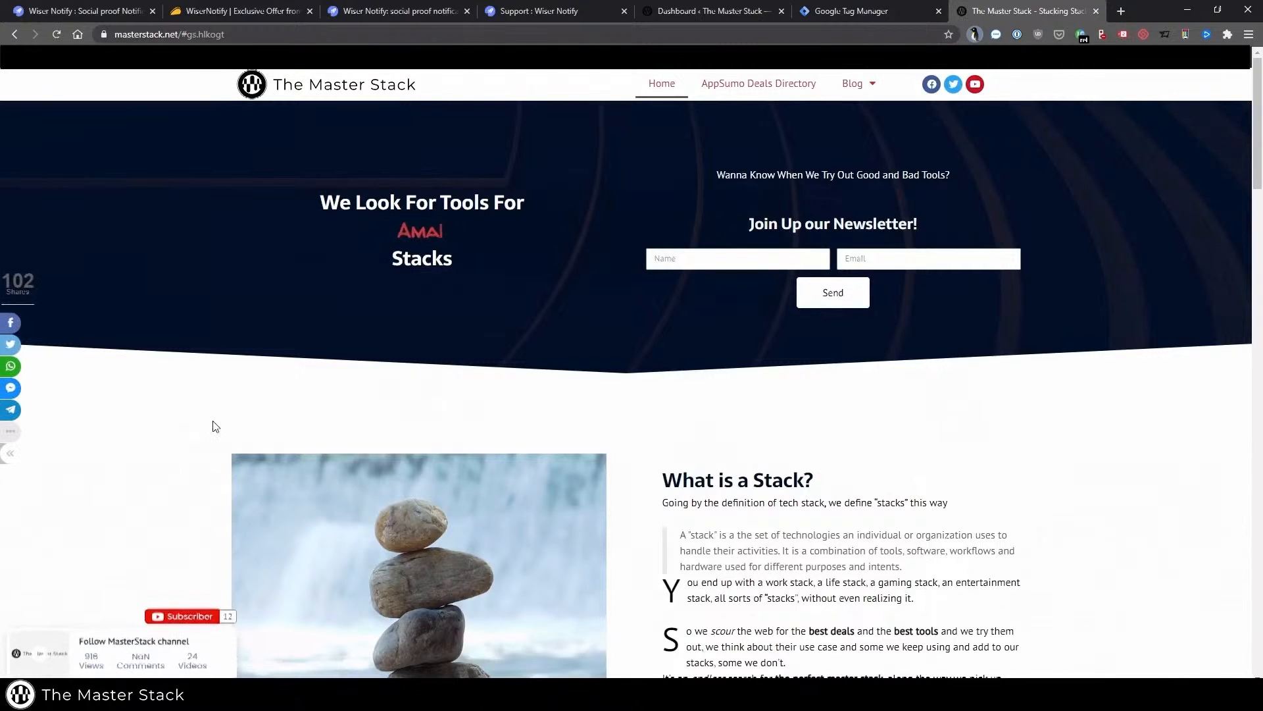
pyautogui.hotkey('ctrl', '2')
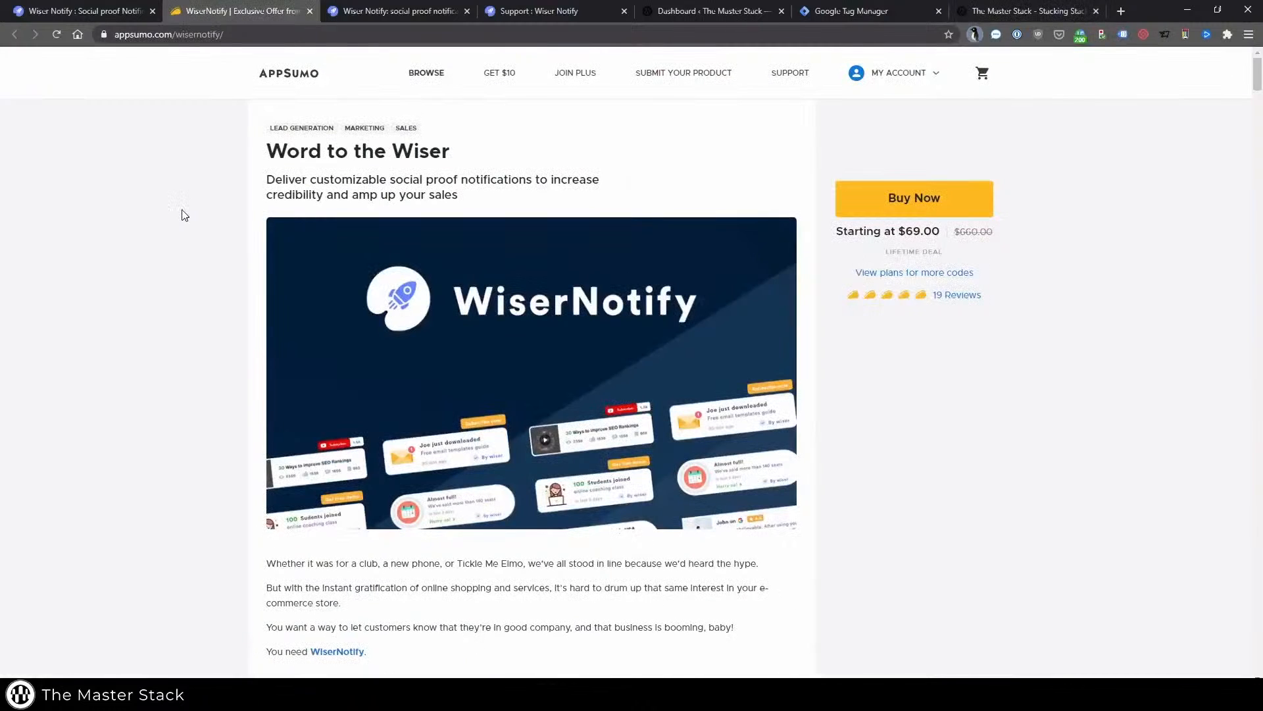
pyautogui.click(132, 10)
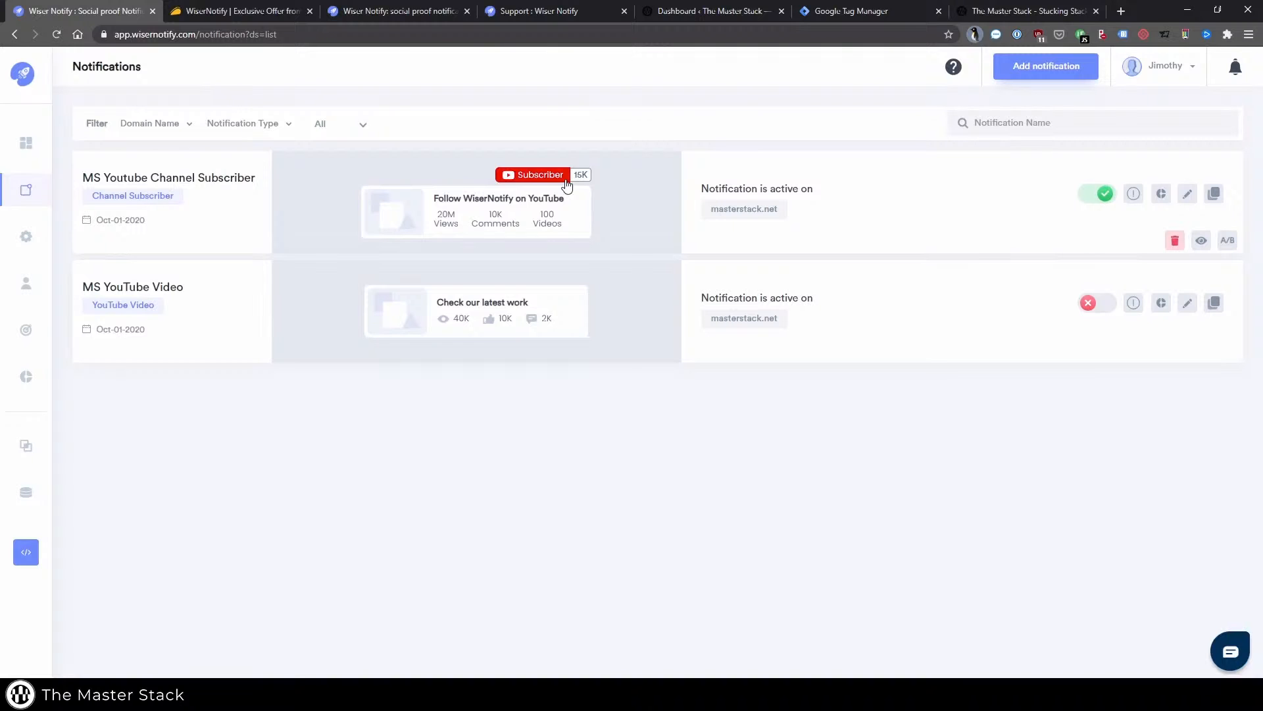
# Review the notification's dashboard figures for today, and look at the Goals page and its option for adding a goal.
pyautogui.click(36, 142)
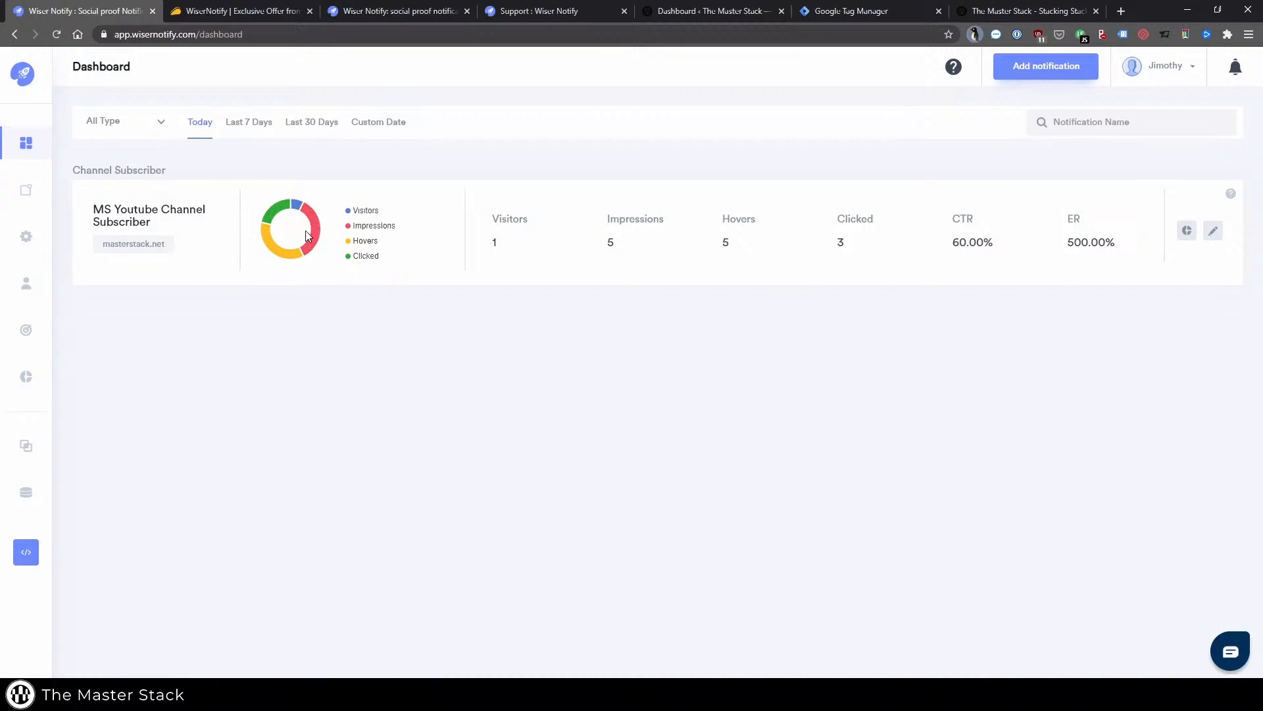
pyautogui.moveTo(92, 285)
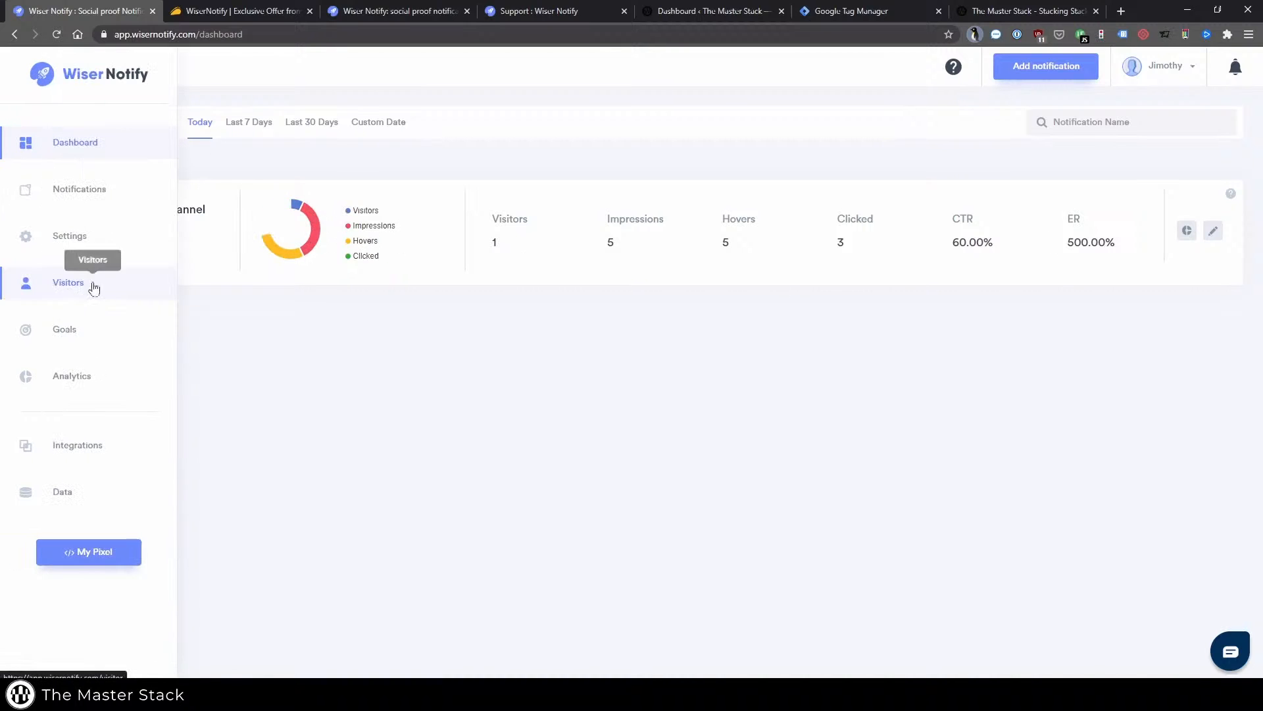
pyautogui.click(77, 334)
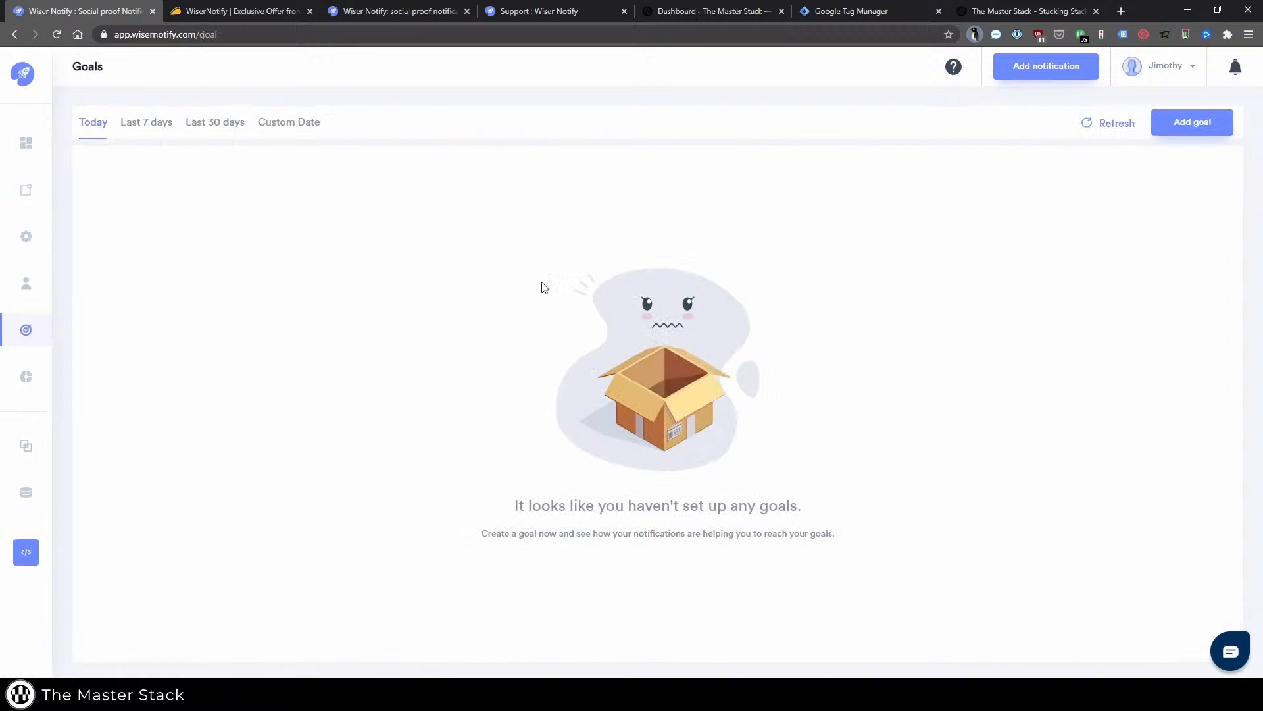
pyautogui.click(1184, 124)
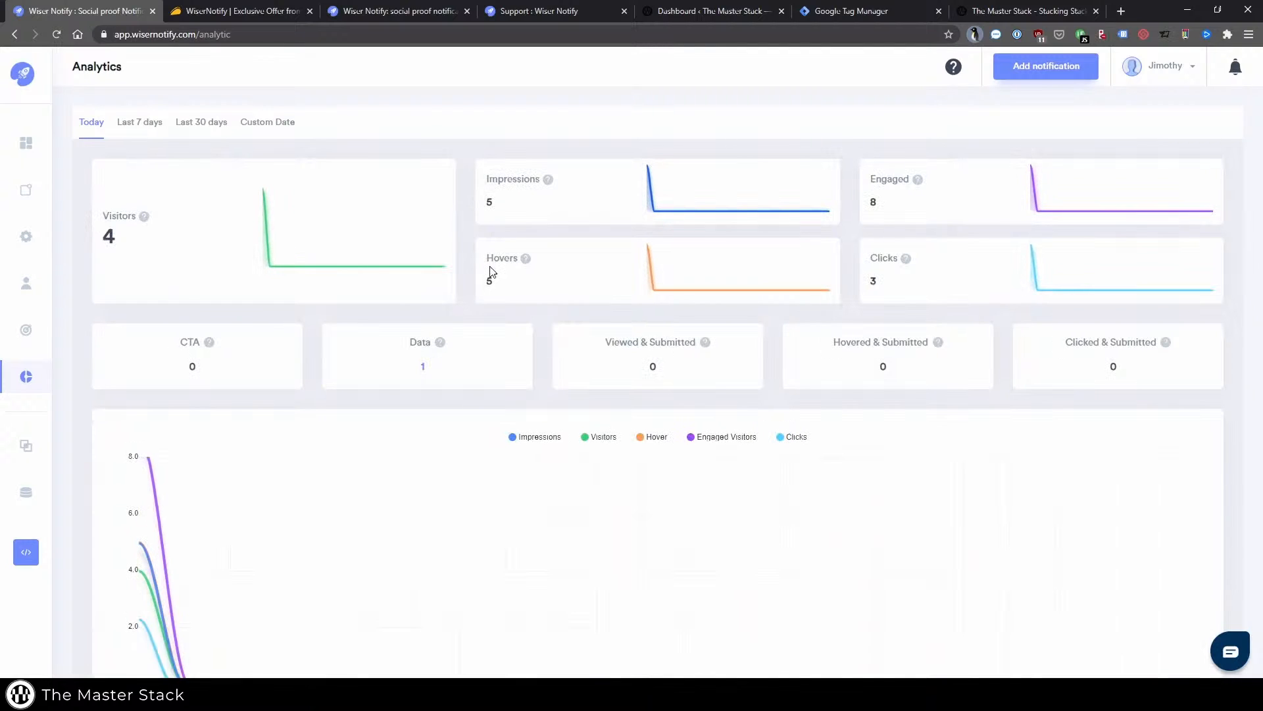
# Examine today's visitor and engagement analytics, and browse the available integrations by the Platform category.
pyautogui.moveTo(281, 211)
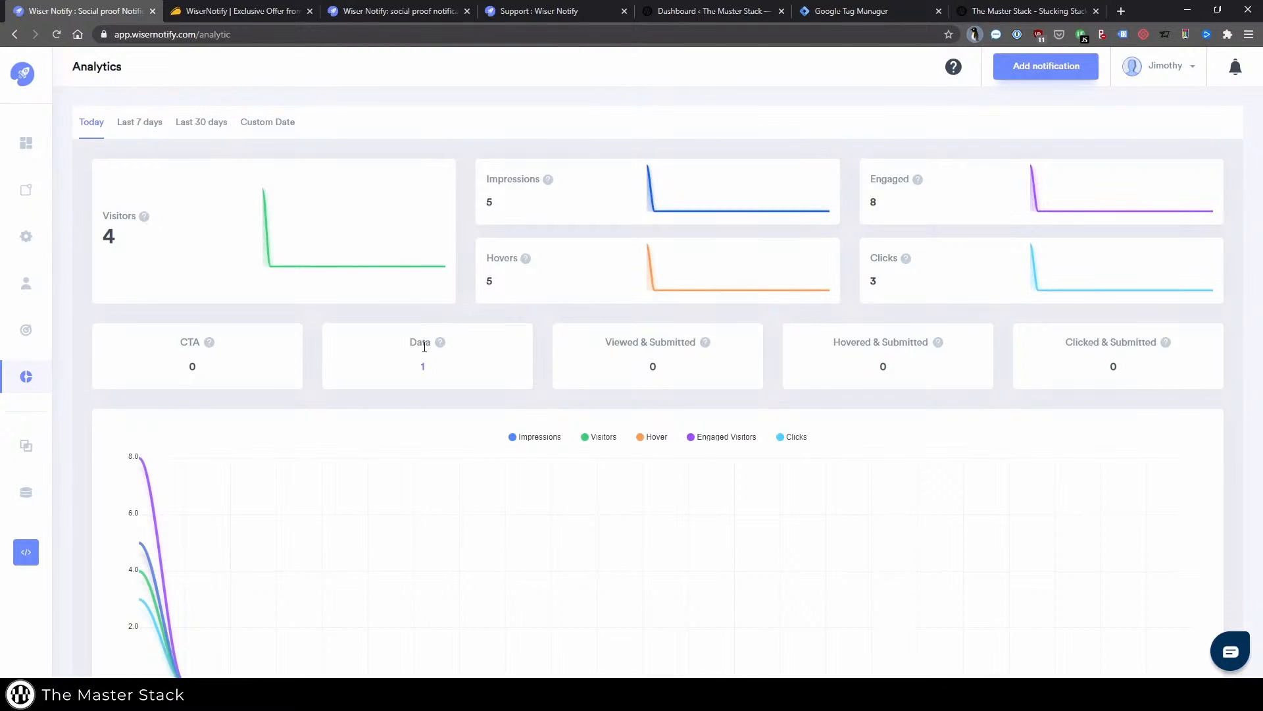
pyautogui.click(26, 446)
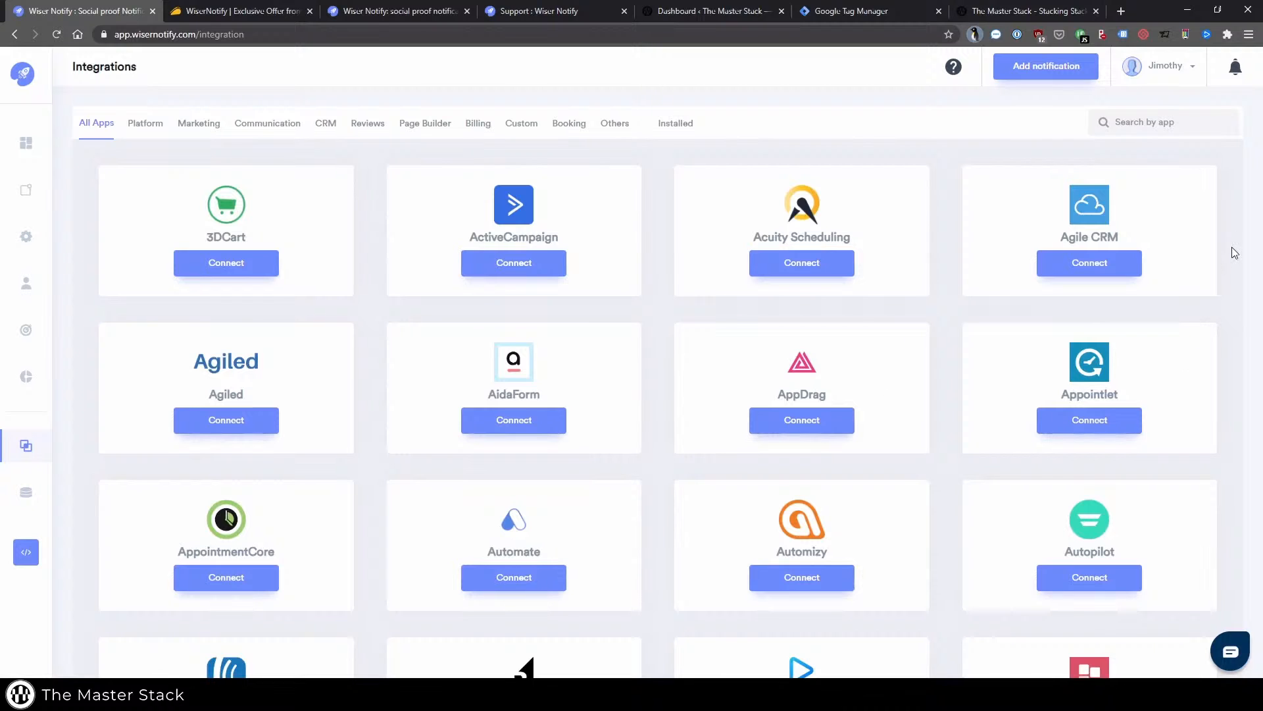
pyautogui.click(146, 128)
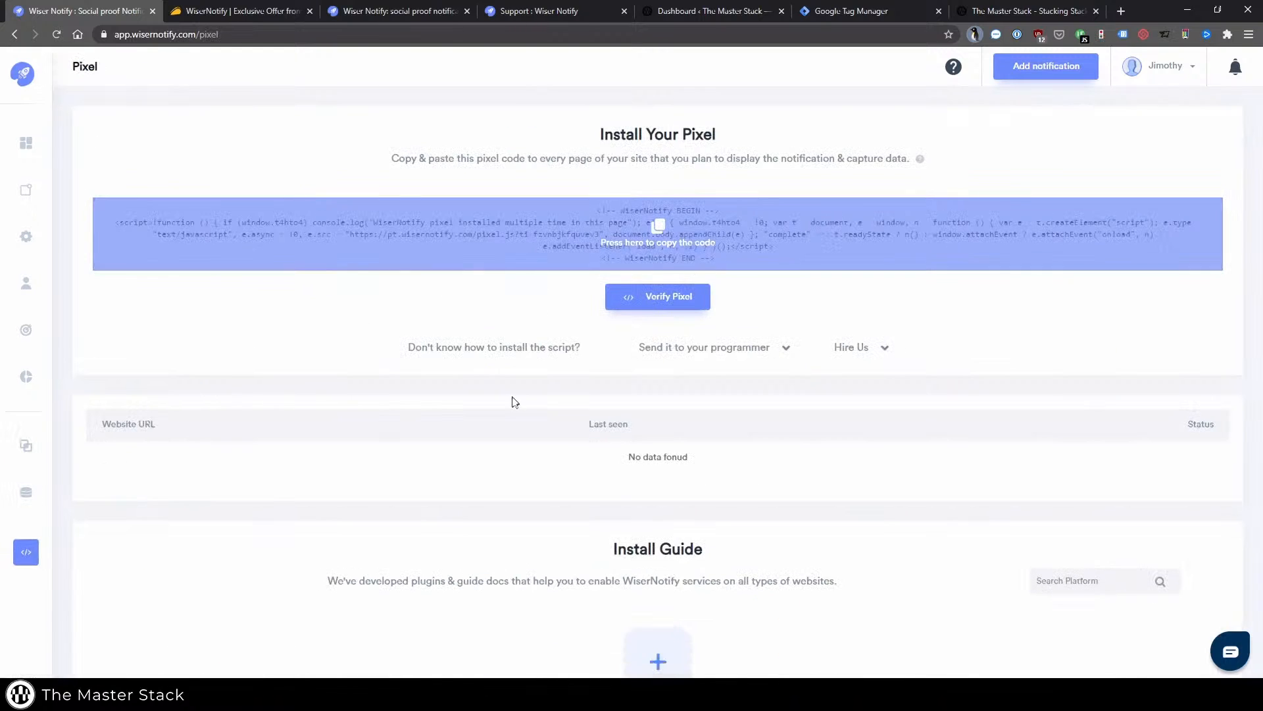
# Look through the pixel status and the install guide's supported platforms, and open the WordPress integration.
pyautogui.scroll(-3, 679, 457)
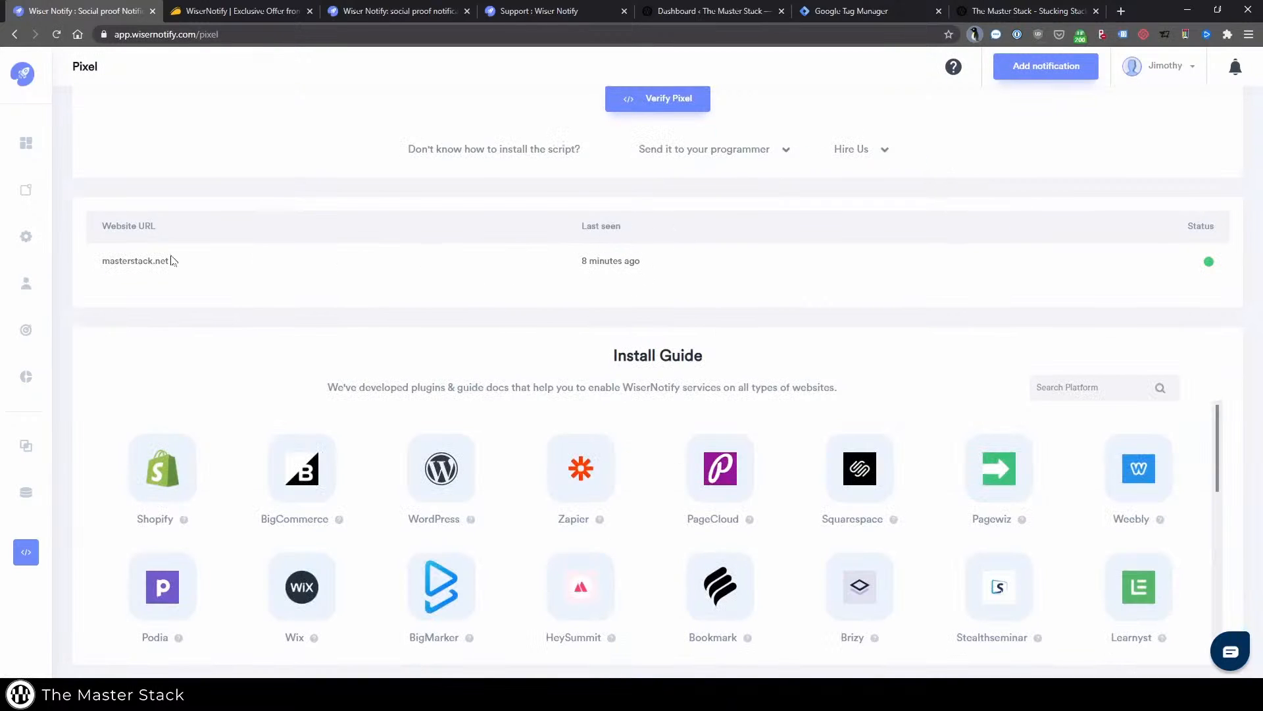
pyautogui.scroll(-5, 905, 541)
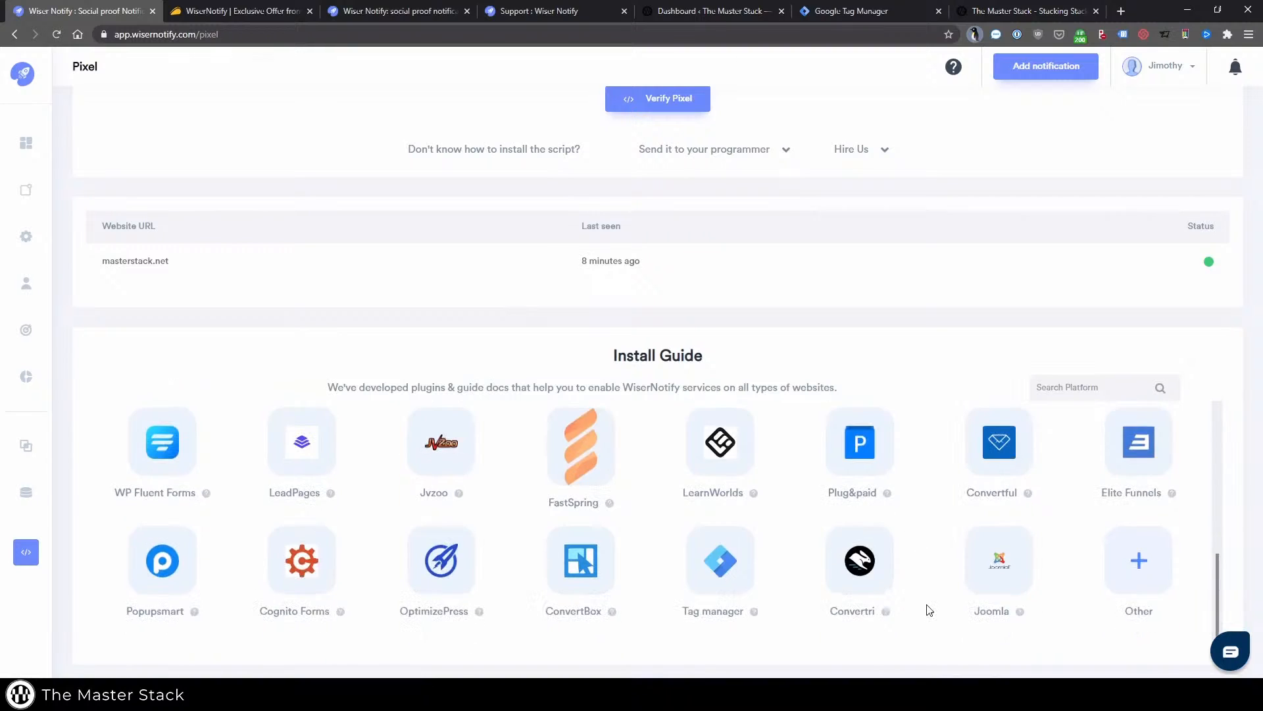
pyautogui.scroll(10, 928, 610)
pyautogui.click(438, 477)
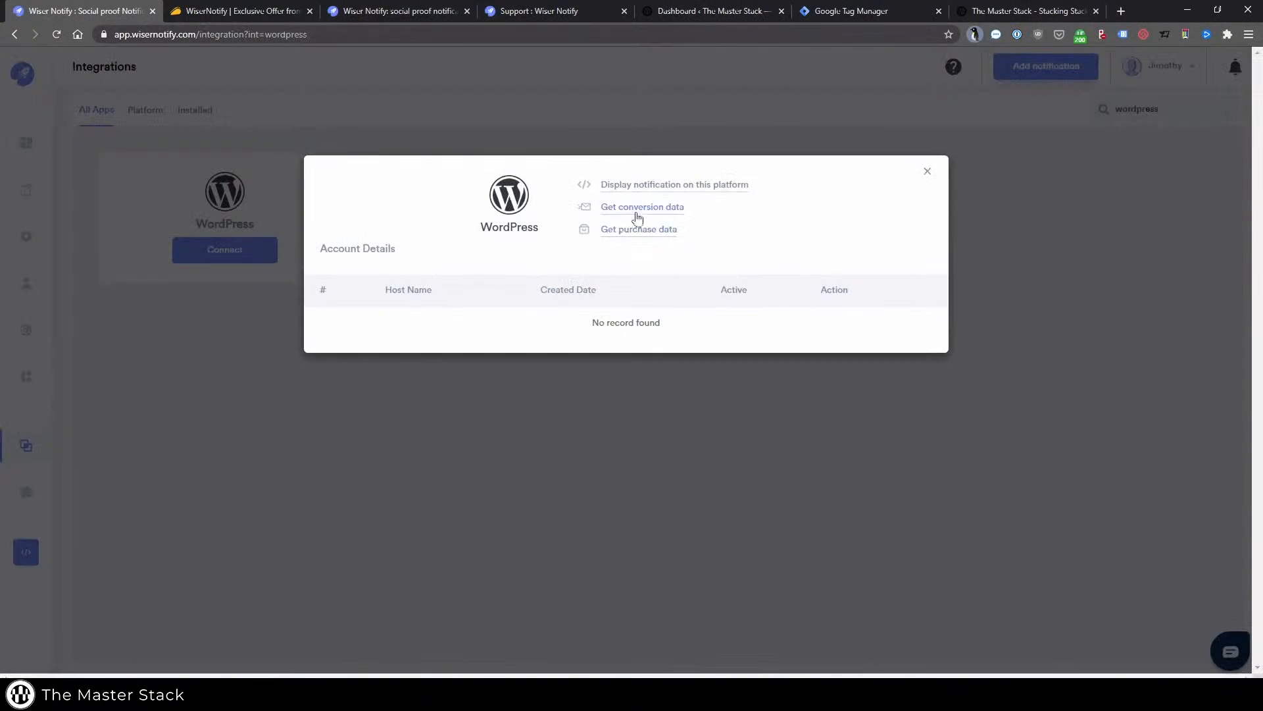
# Open the WordPress help article on getting conversion data and read its plugin and API key setup instructions.
pyautogui.click(635, 208)
pyautogui.scroll(-15, 207, 362)
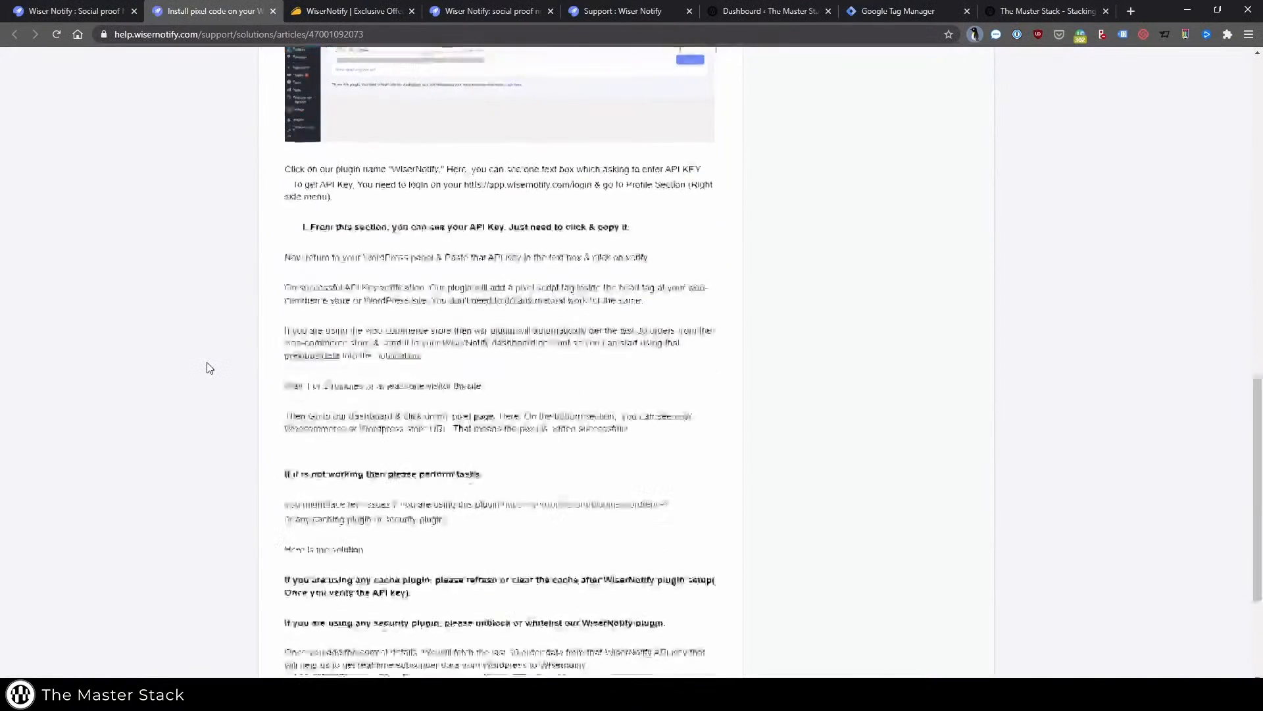
pyautogui.scroll(7, 207, 368)
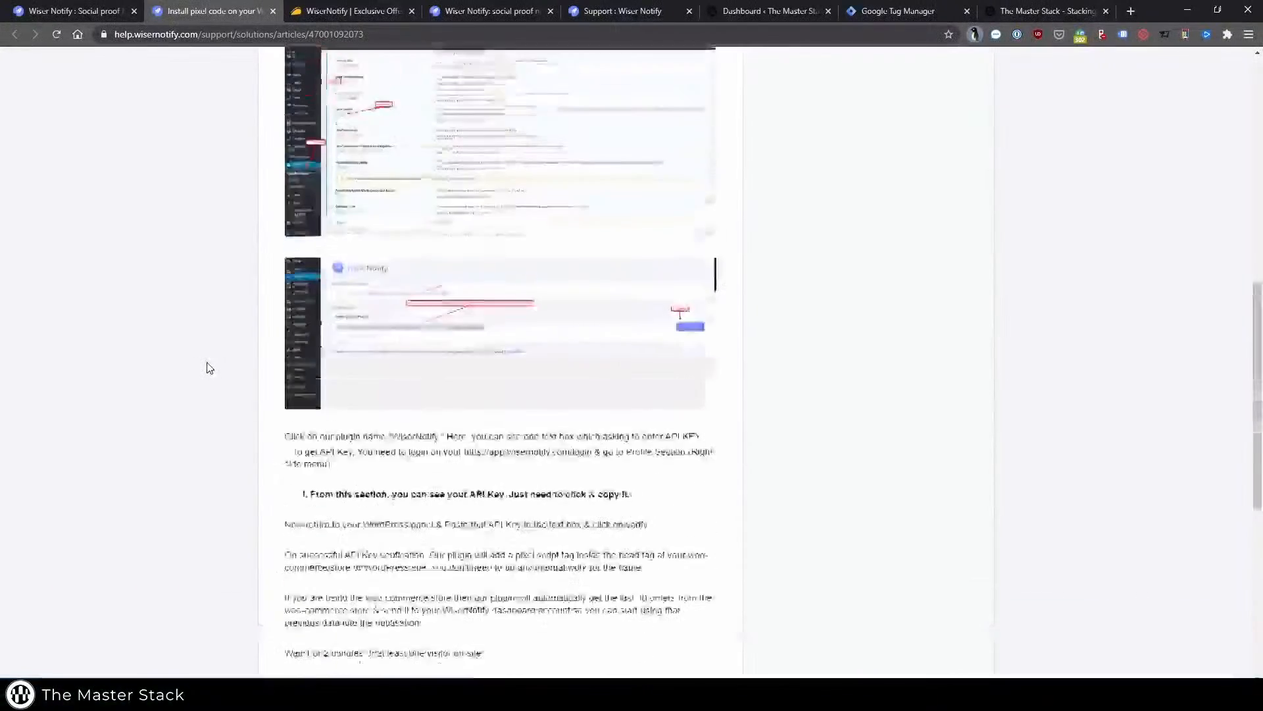
pyautogui.scroll(2, 207, 367)
pyautogui.scroll(-3, 369, 398)
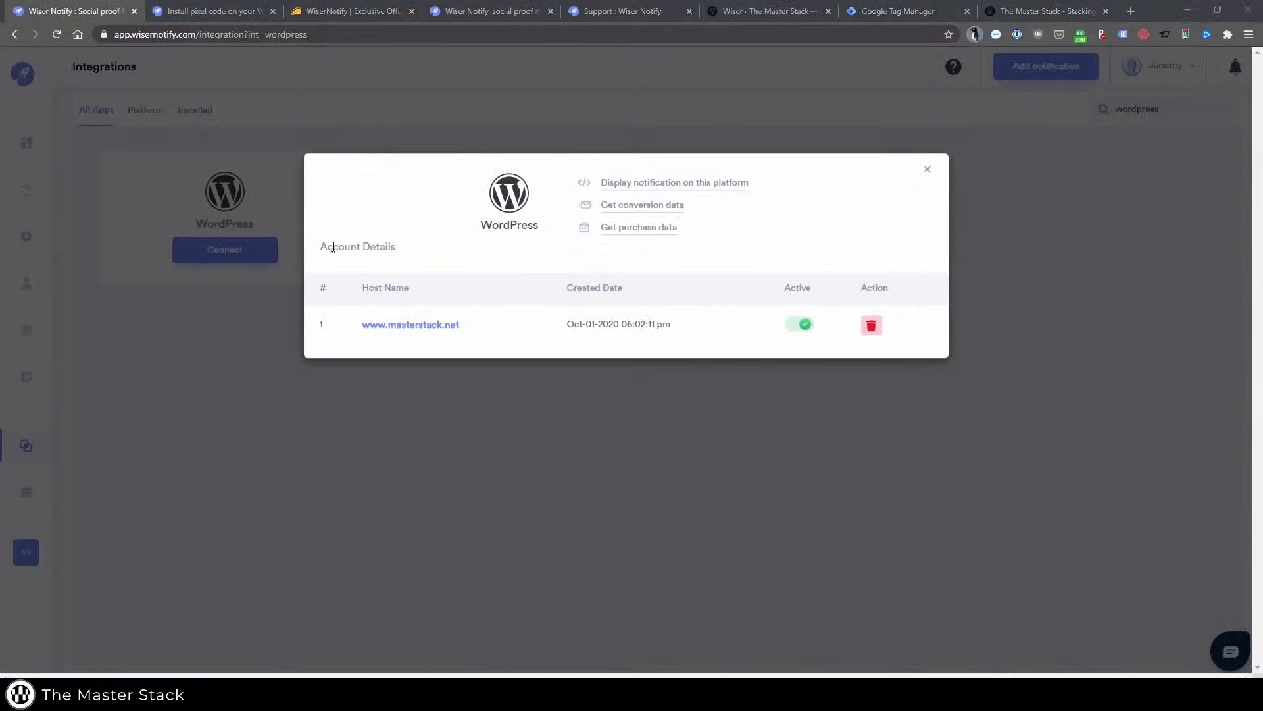
# Close the WordPress integration's account details, and look over the integration Data page and the pixel's website status.
pyautogui.click(928, 170)
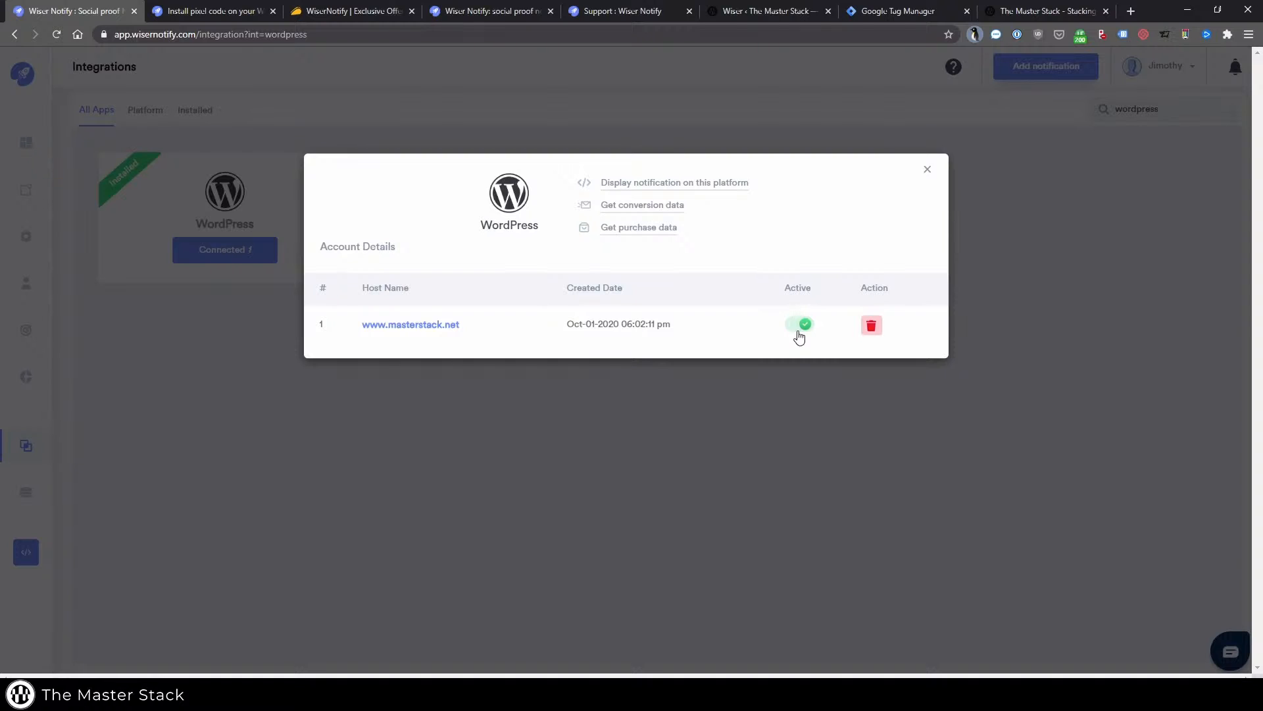
pyautogui.click(927, 169)
pyautogui.click(25, 491)
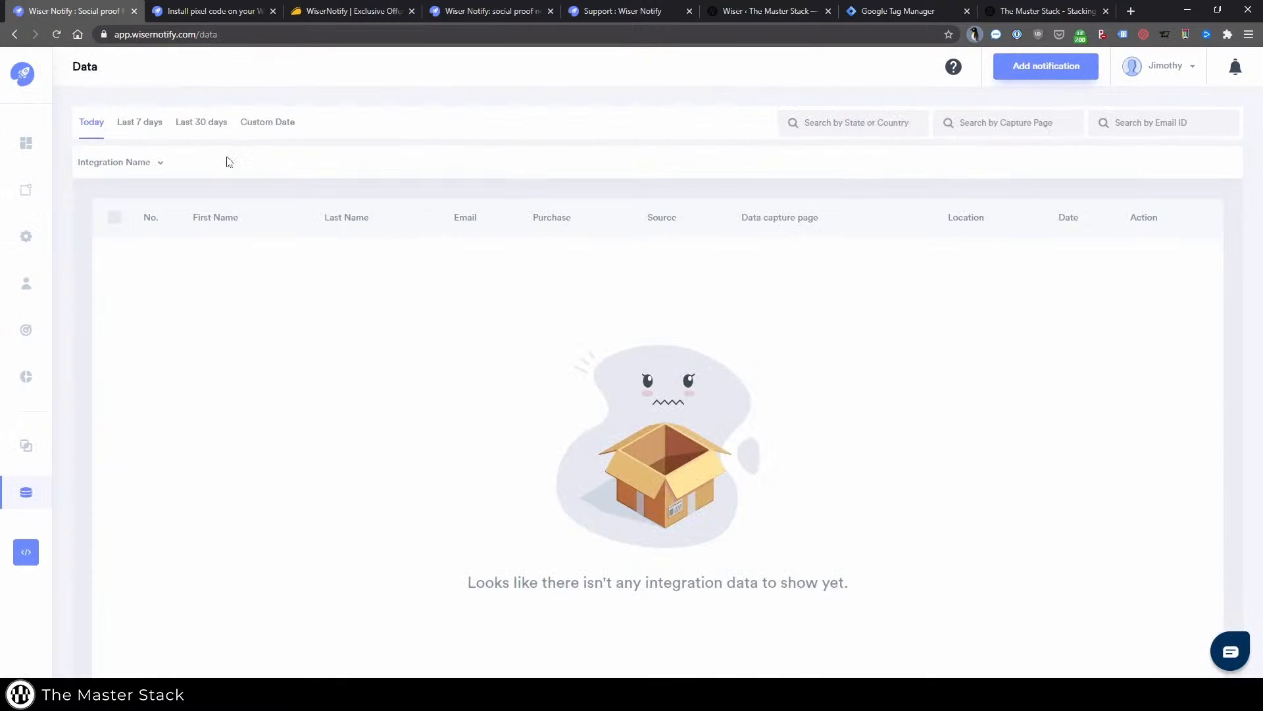
pyautogui.click(25, 143)
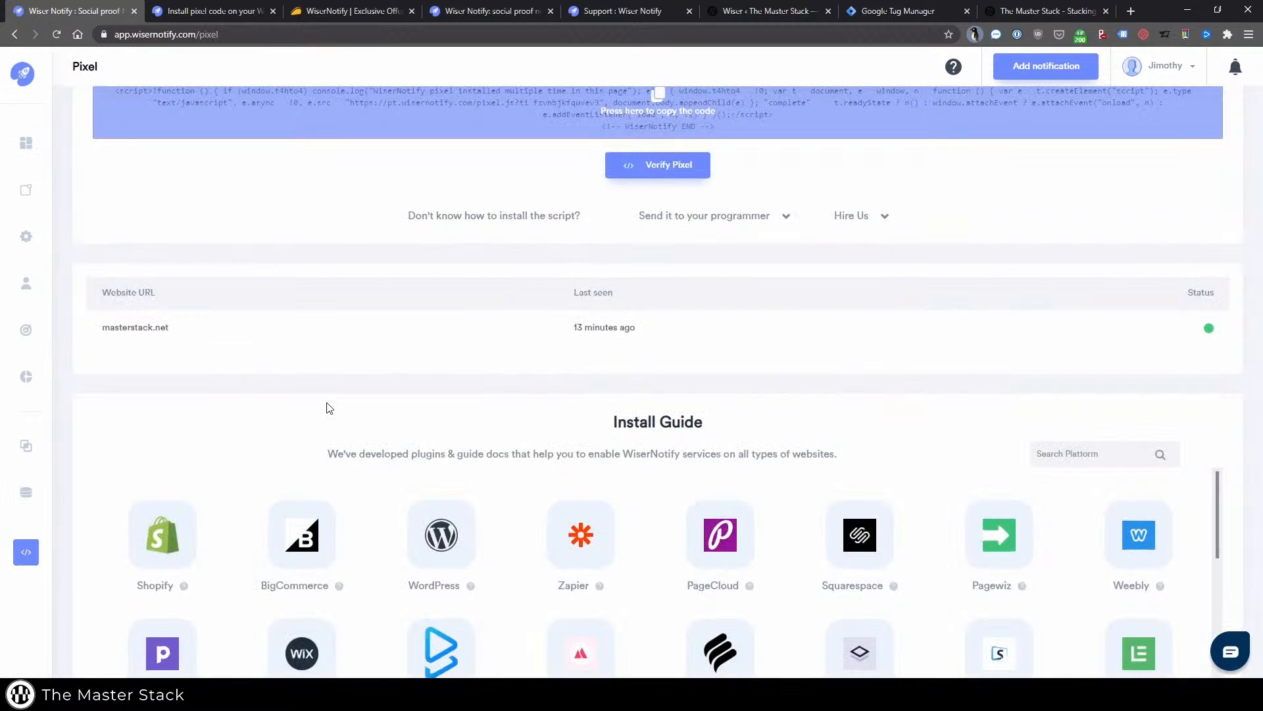
pyautogui.scroll(2, 329, 408)
pyautogui.click(39, 495)
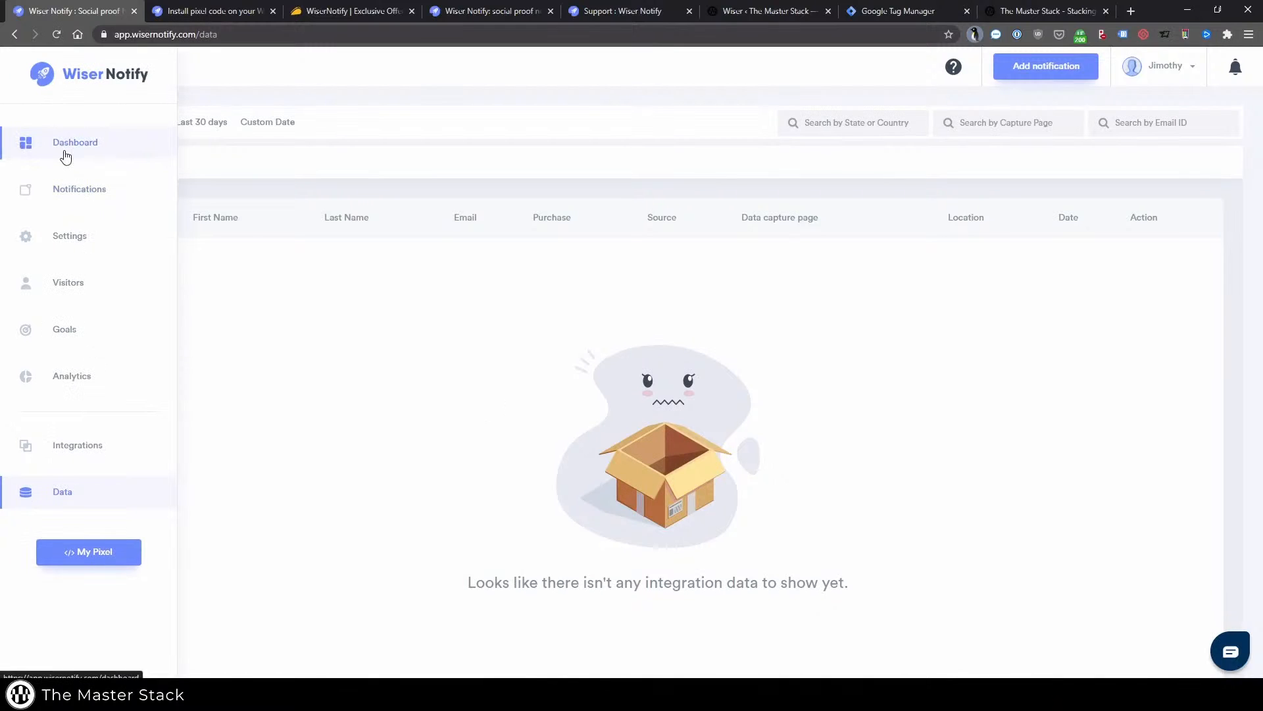
# Start adding a notification from the Notifications page and look through the design options for Live Visits.
pyautogui.click(97, 200)
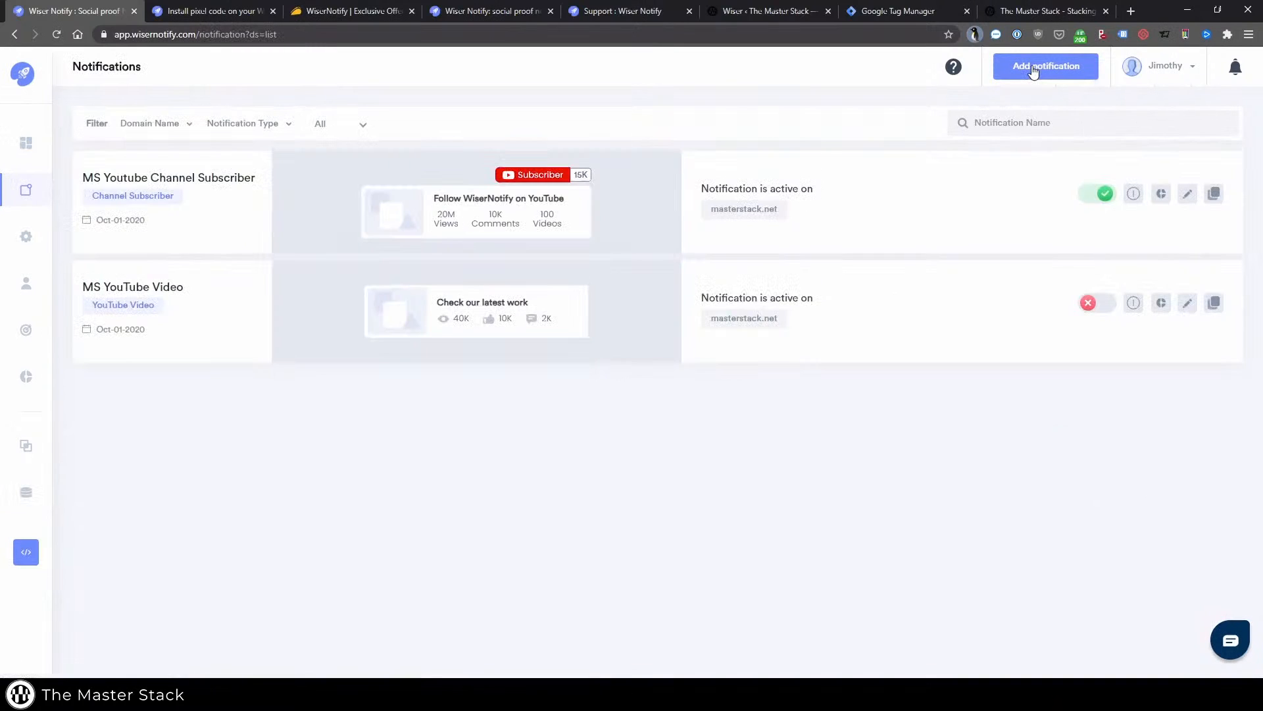
pyautogui.click(1034, 71)
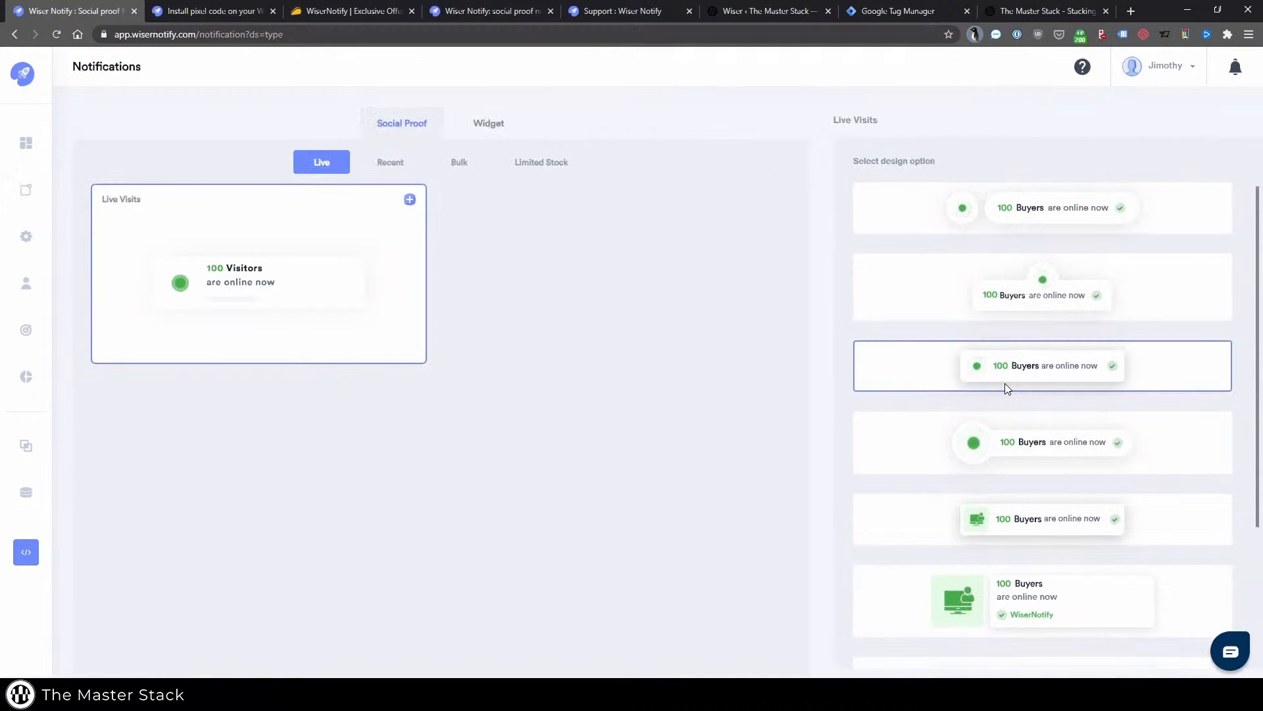
pyautogui.scroll(-3, 1007, 388)
pyautogui.scroll(-2, 974, 454)
pyautogui.scroll(3, 934, 521)
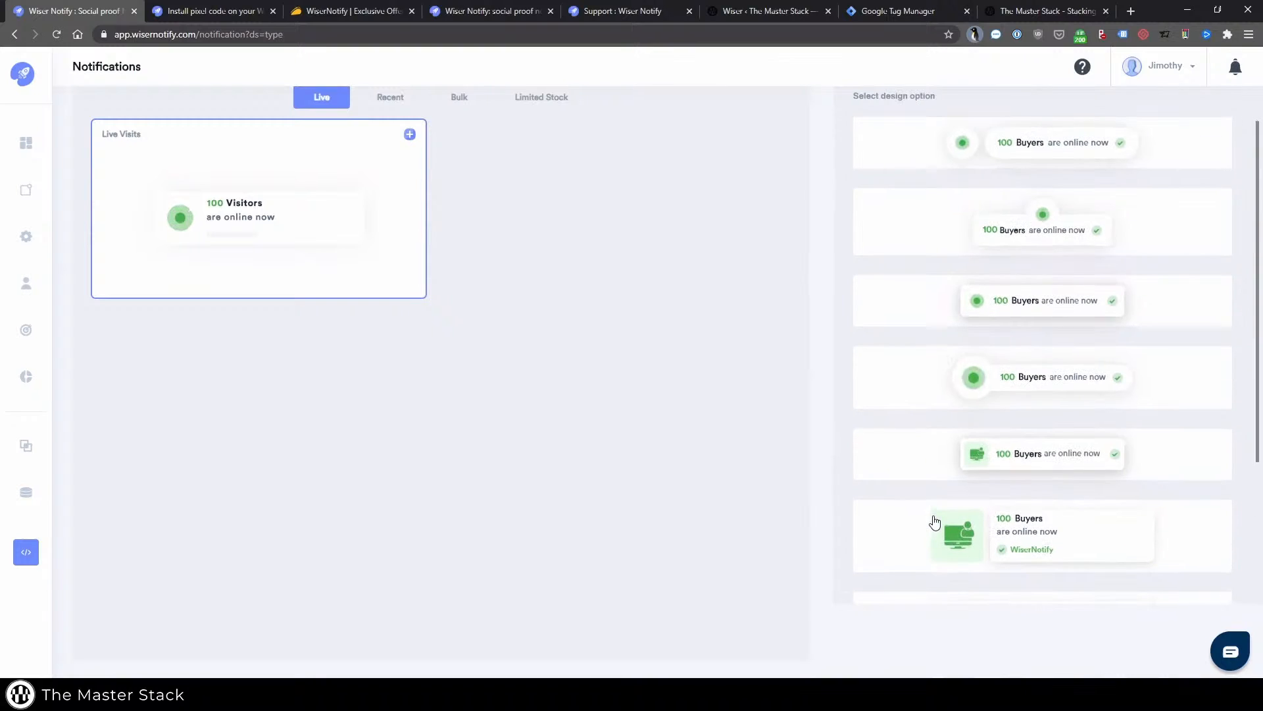
pyautogui.scroll(3, 1005, 419)
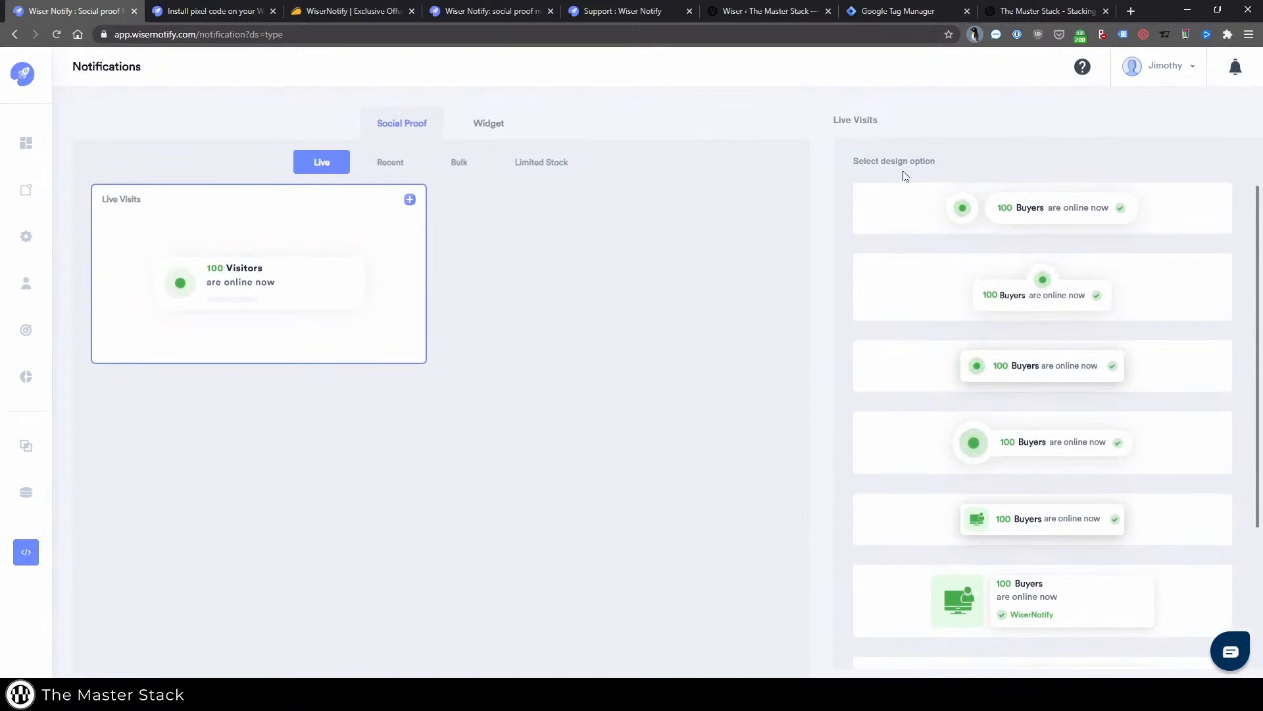
# Browse the Recent and Bulk social proof notification types, ending back on the Live type.
pyautogui.click(390, 161)
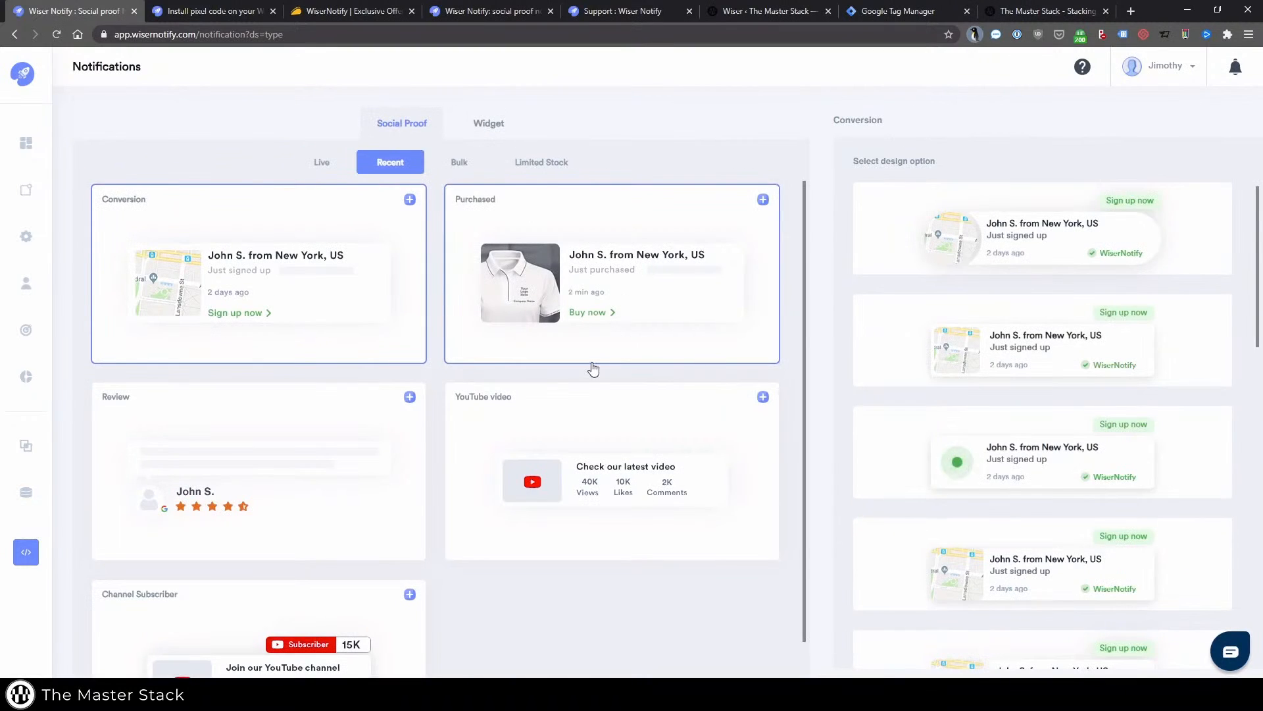
pyautogui.click(459, 162)
pyautogui.click(390, 162)
pyautogui.click(321, 162)
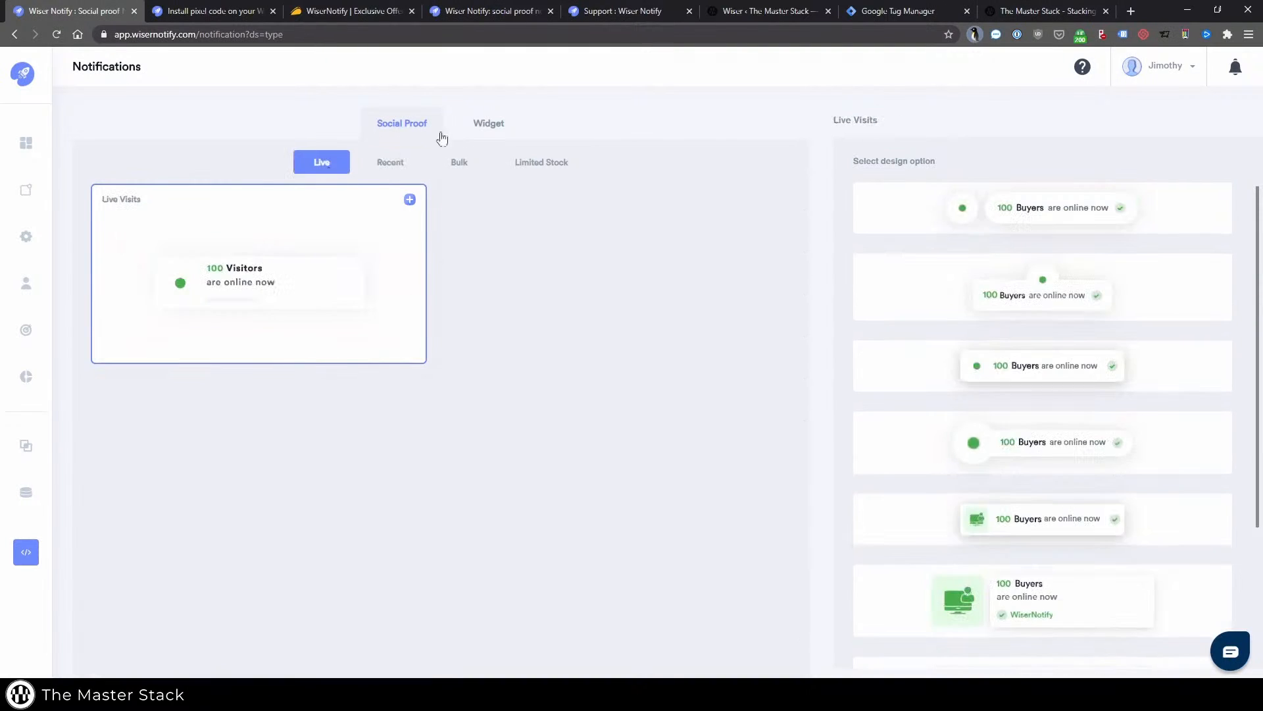
# Look through the available Announcement widget templates.
pyautogui.click(490, 123)
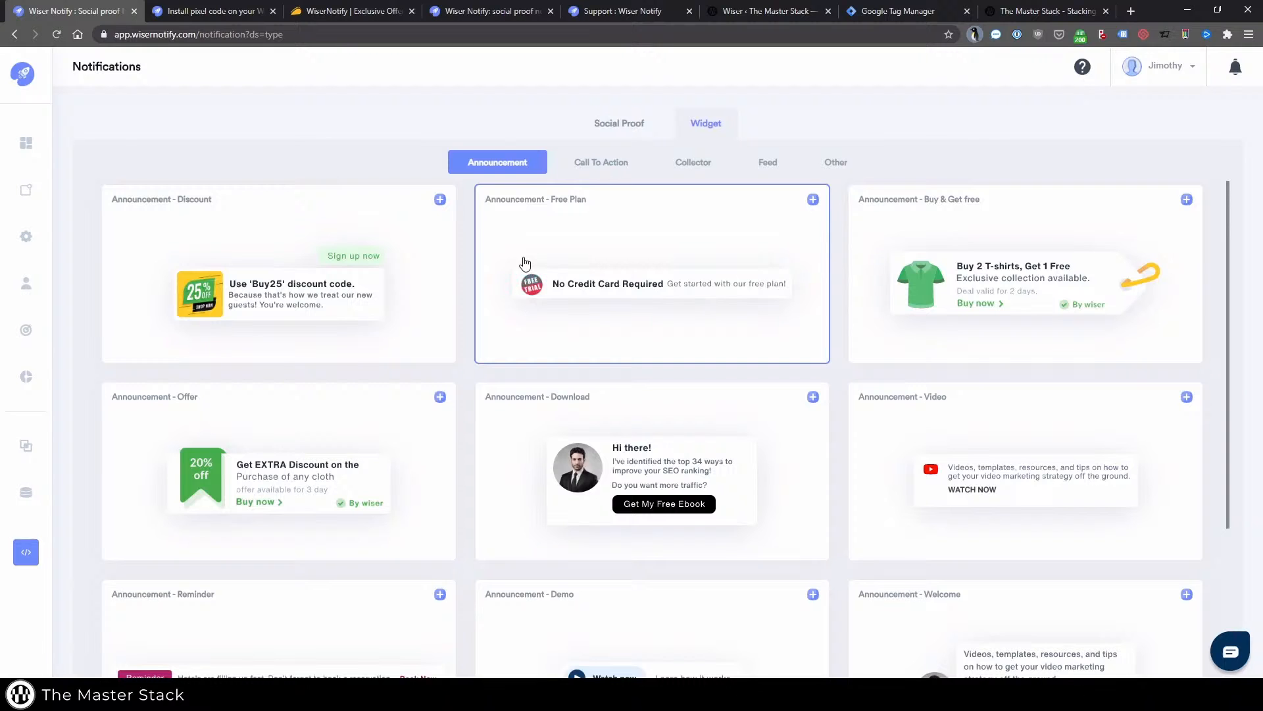
pyautogui.scroll(-4, 200, 361)
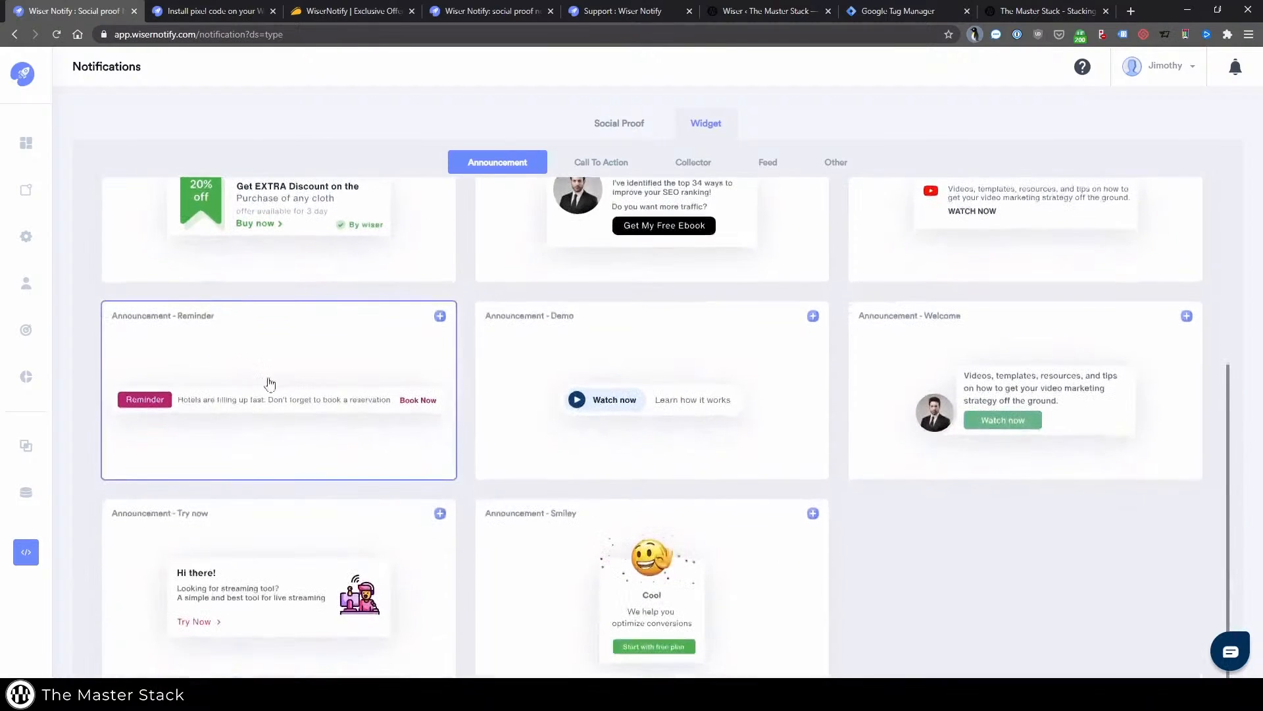
pyautogui.scroll(4, 480, 493)
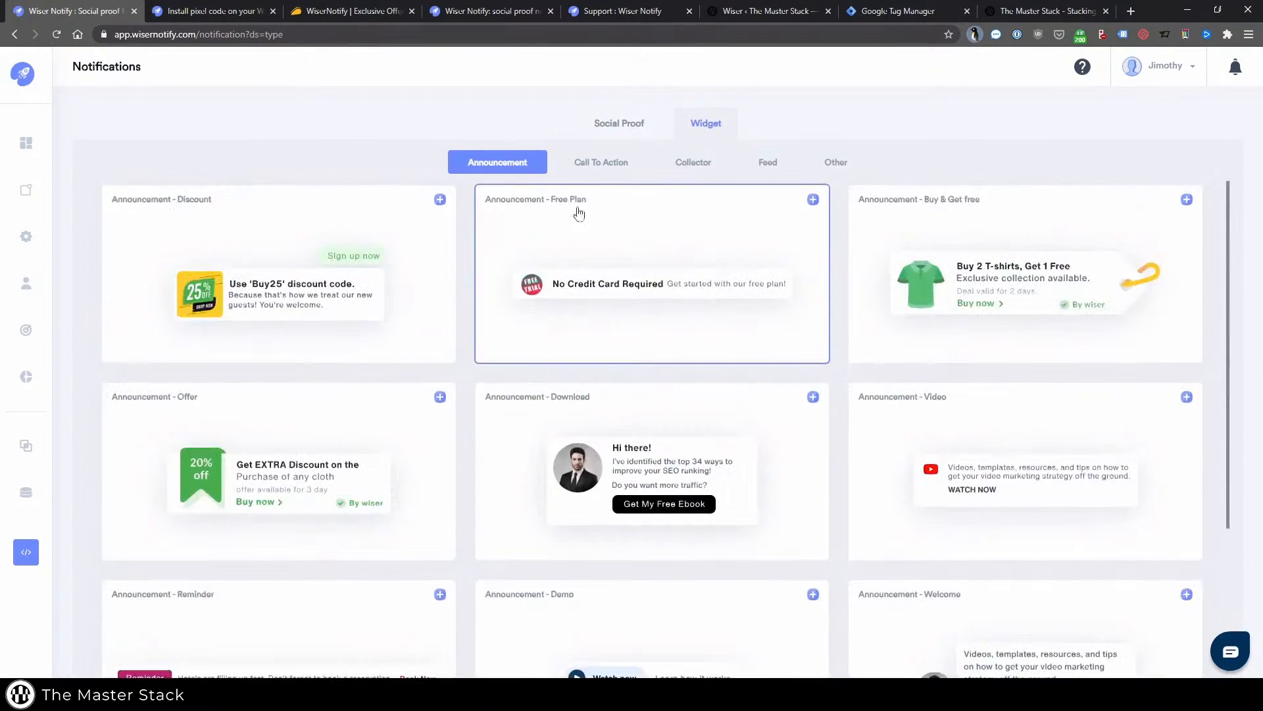
# Browse the widget templates in the Call To Action, Collector, Feed and Other categories, returning to Call To Action.
pyautogui.click(600, 162)
pyautogui.click(698, 169)
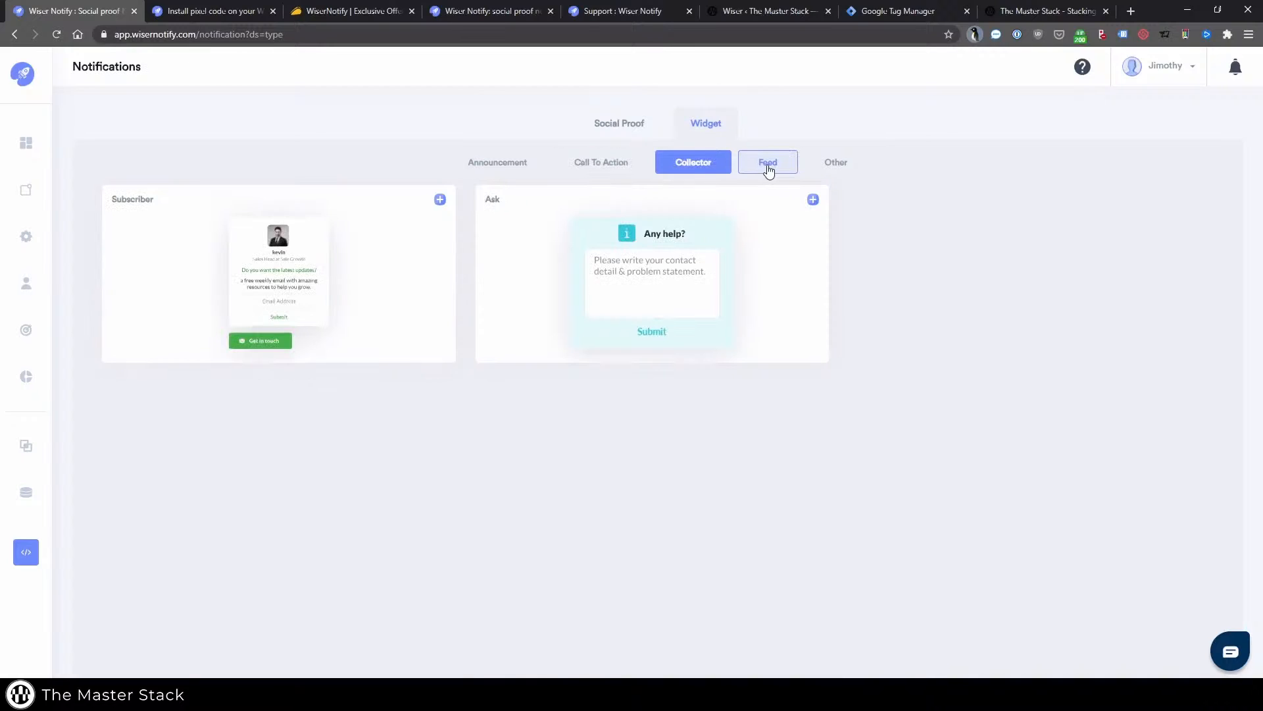
pyautogui.click(767, 164)
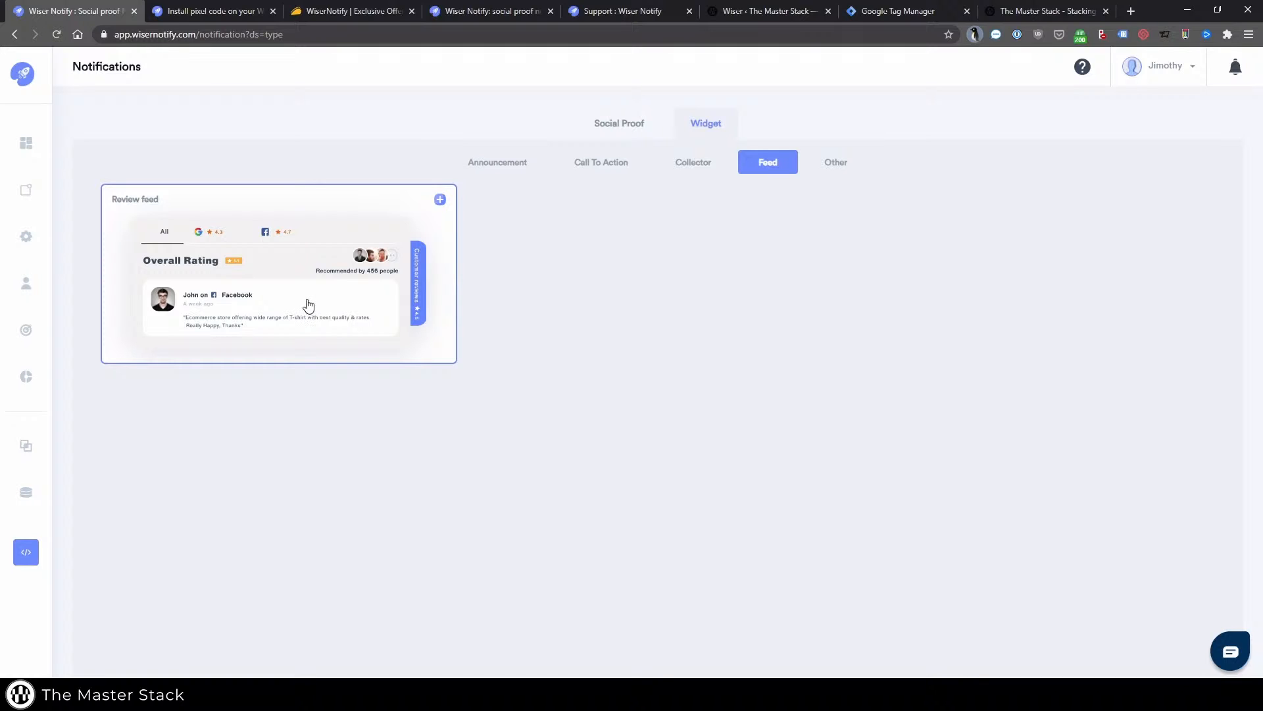
pyautogui.click(833, 173)
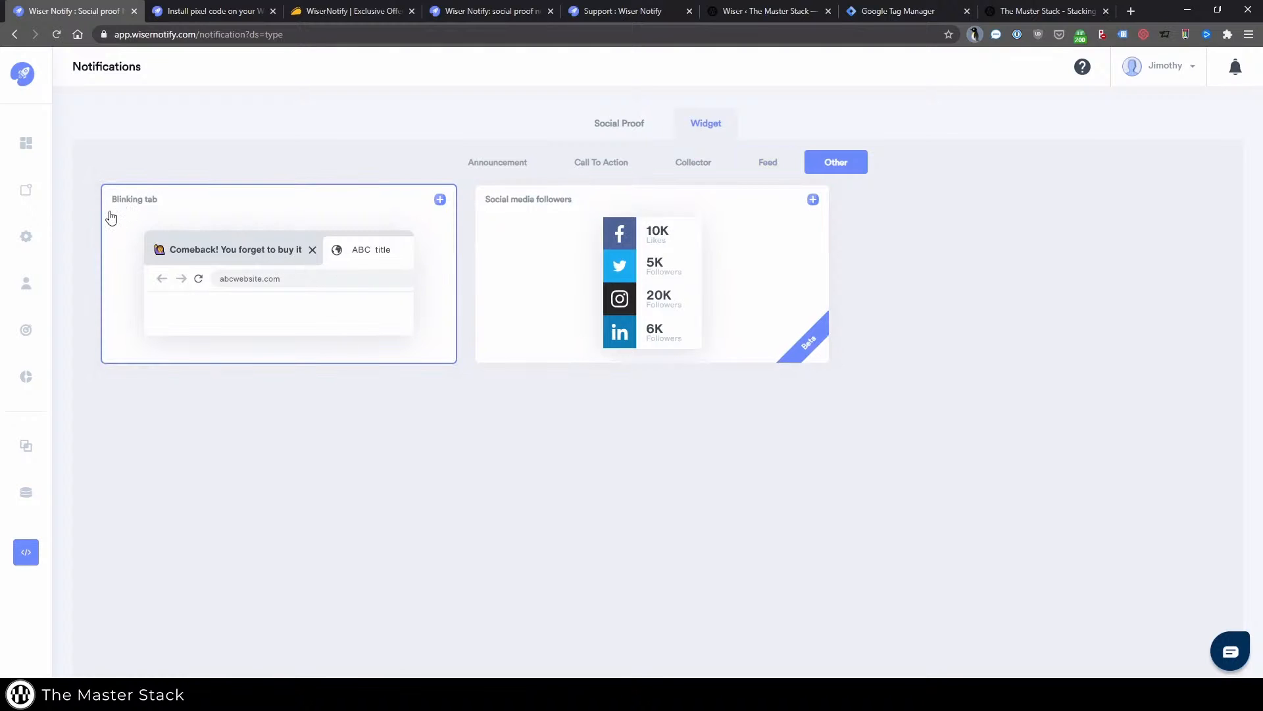
pyautogui.click(793, 165)
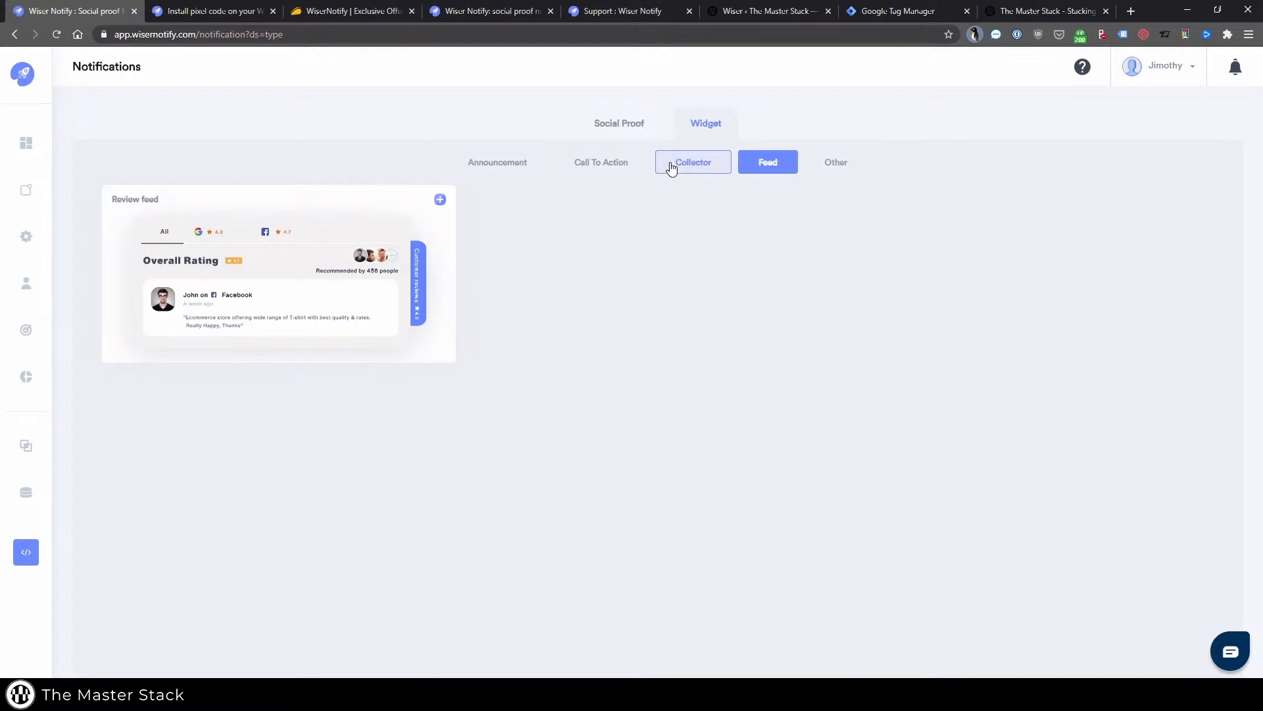
pyautogui.click(671, 168)
pyautogui.click(583, 170)
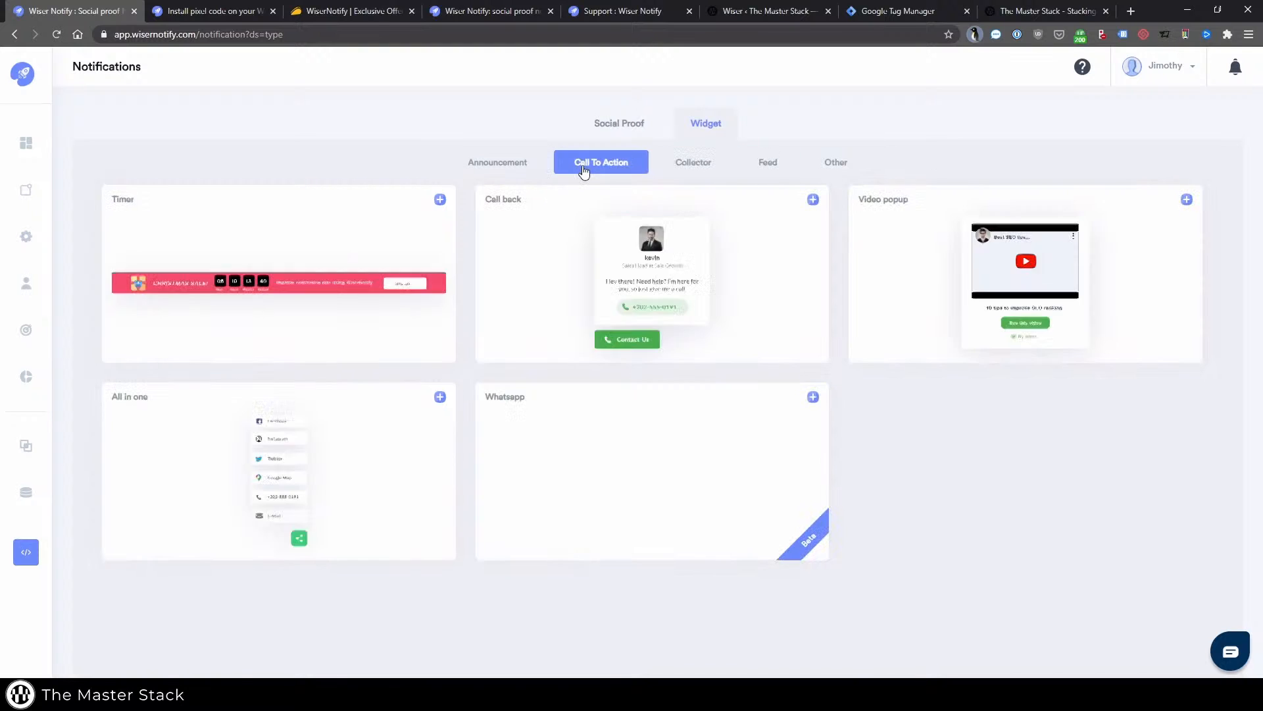
# View the creation form for the Announcement - Discount widget without creating it, and return to the social proof types.
pyautogui.click(497, 162)
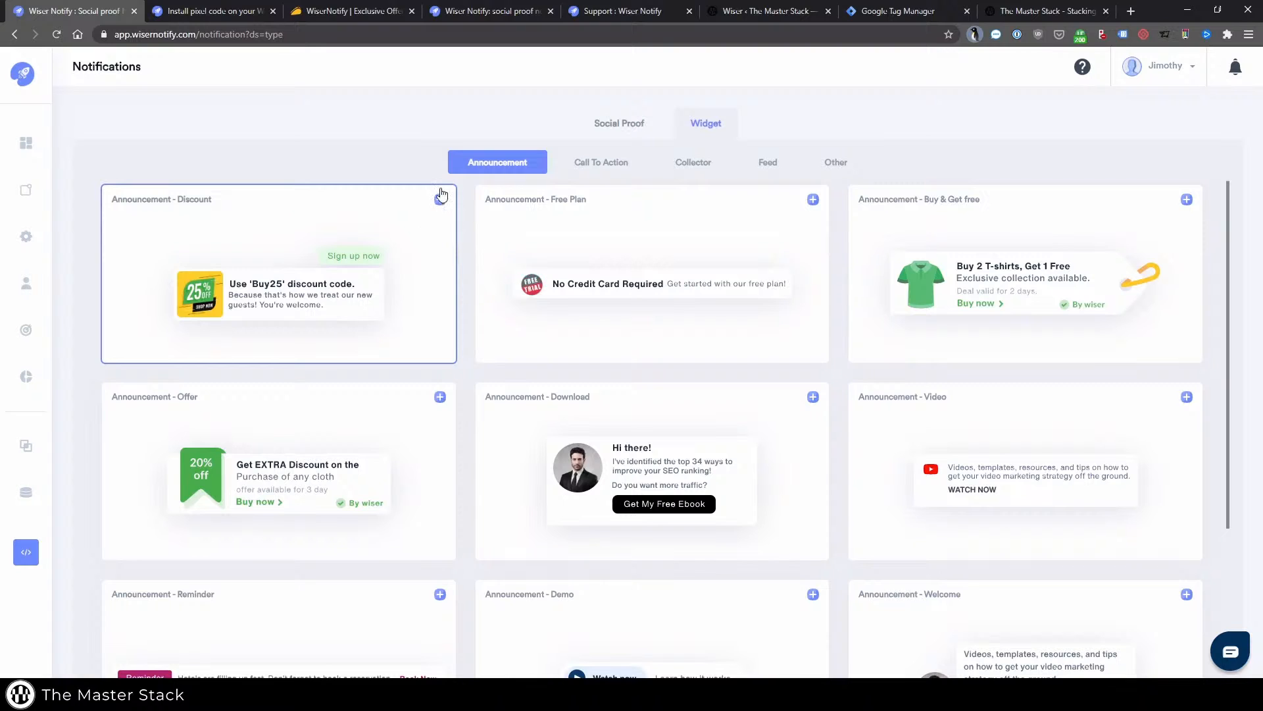
pyautogui.click(345, 248)
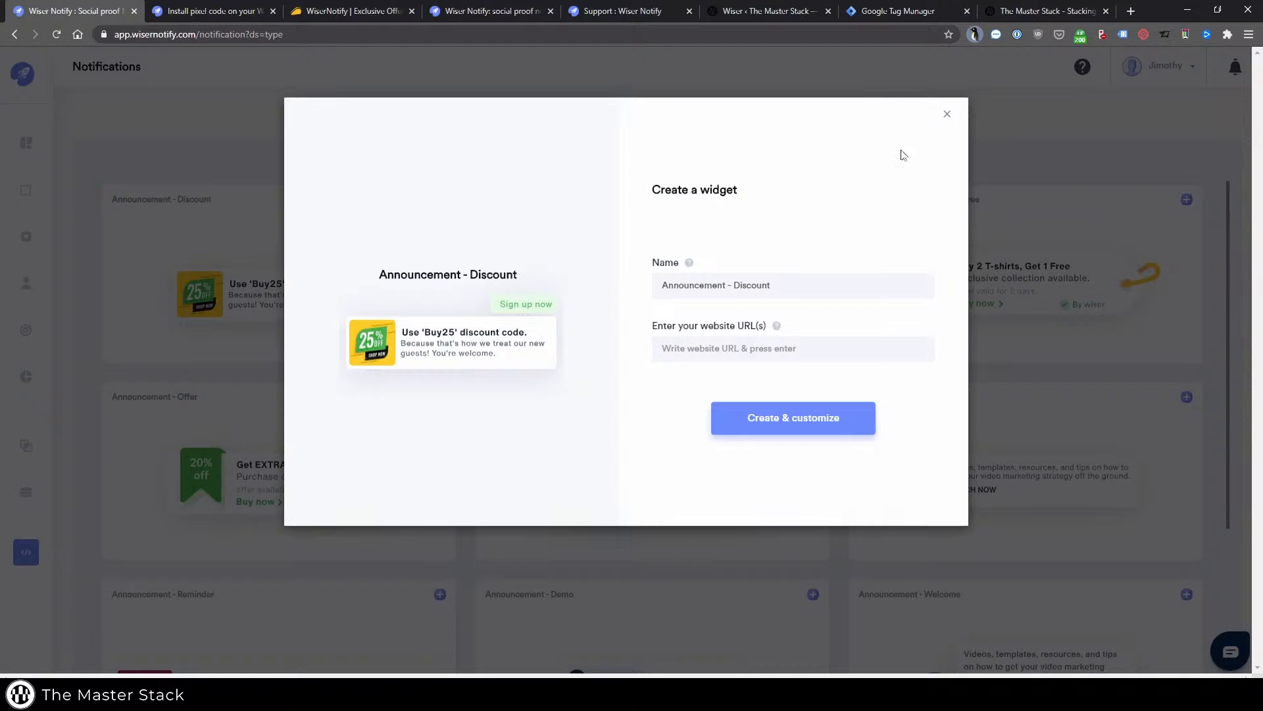
pyautogui.click(947, 114)
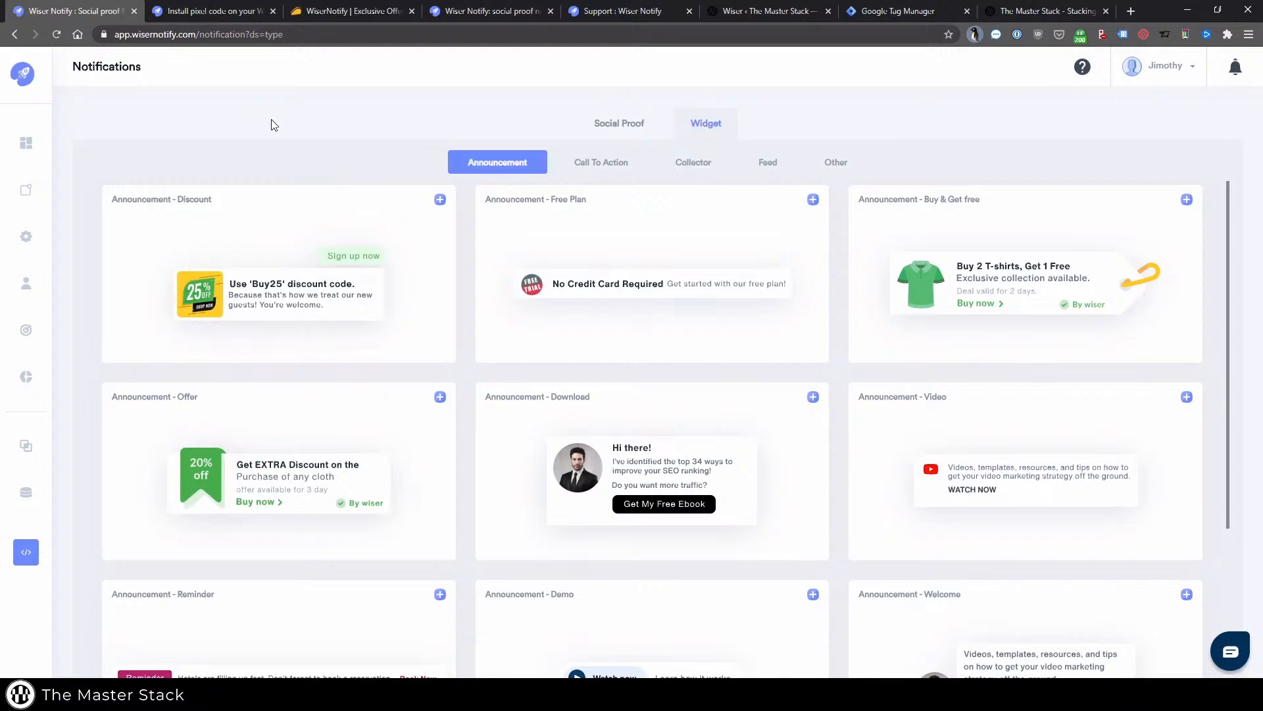
pyautogui.click(598, 126)
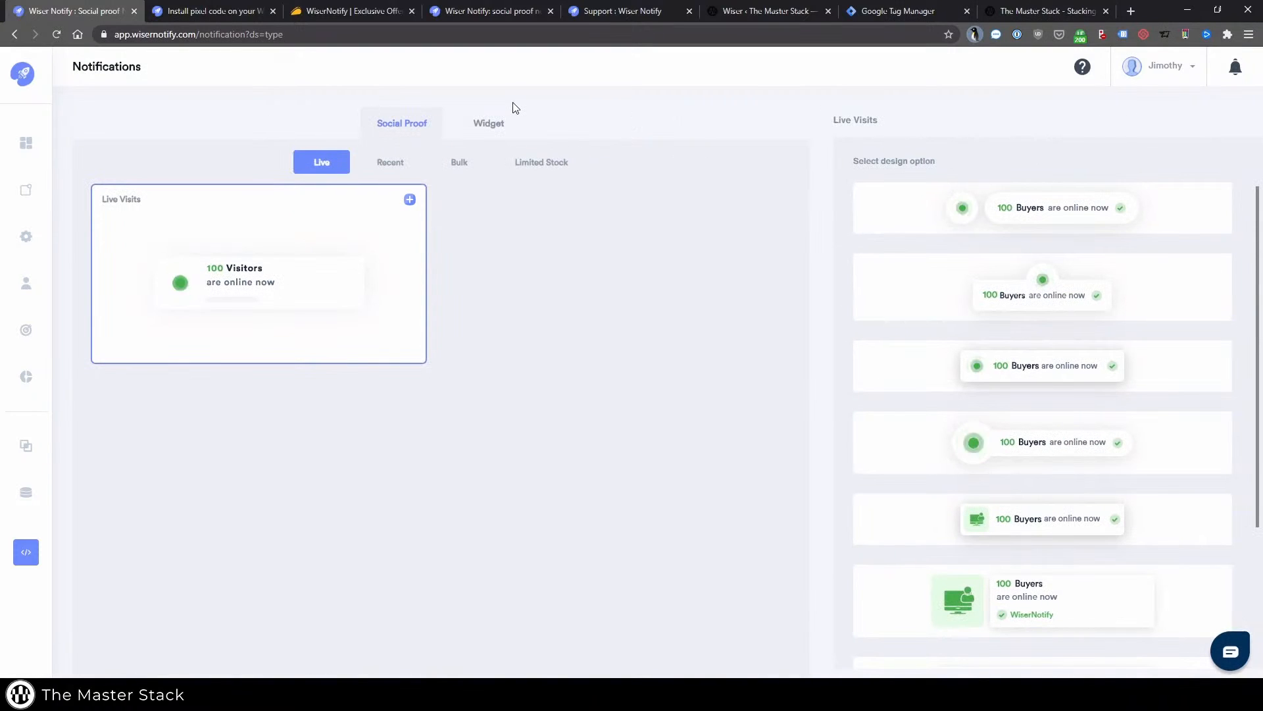